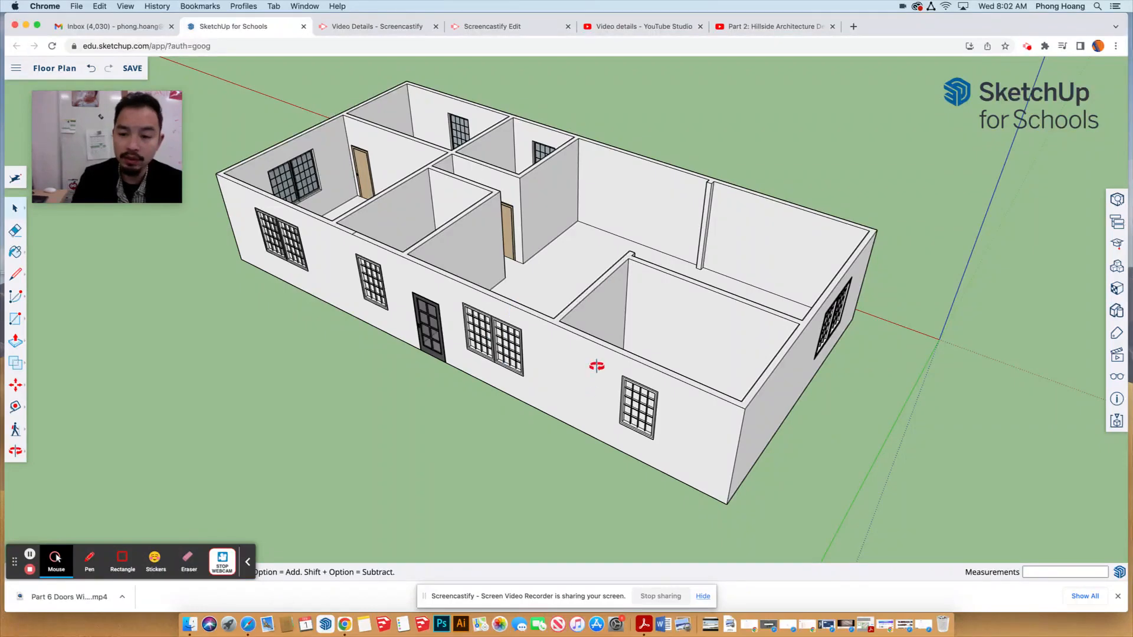
- Examine the house by selecting the front wall, the side wall and one window beside the front door, and clear the selection
{"action": "middle_click_drag", "start_coordinate": [596, 366], "coordinate": [567, 361]}
{"action": "left_click", "coordinate": [566, 369]}
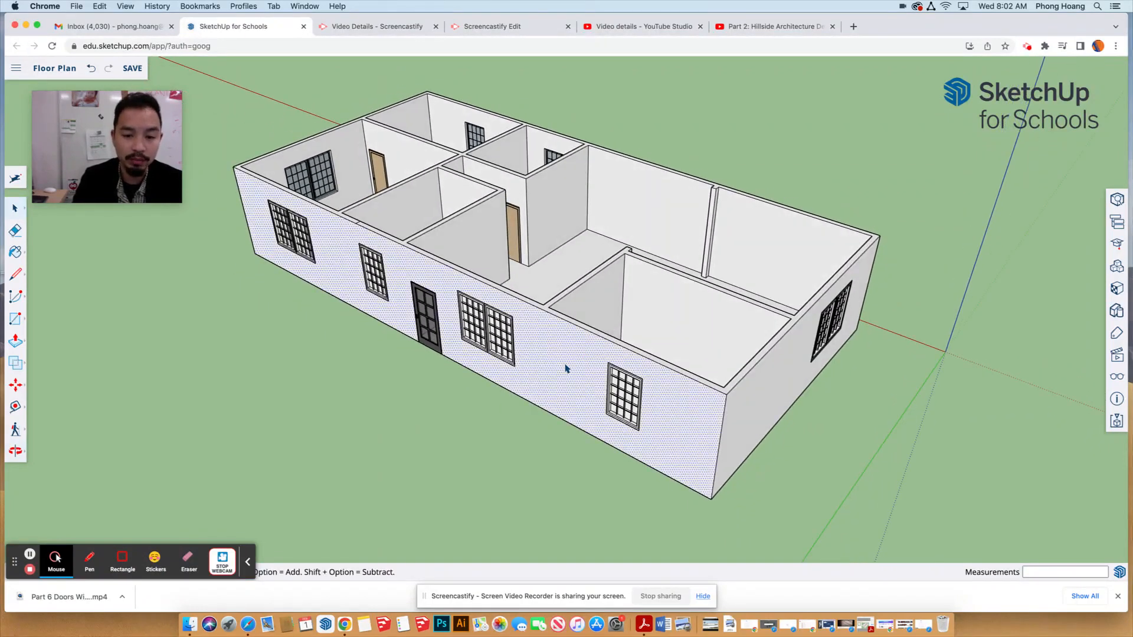
{"action": "middle_click_drag", "start_coordinate": [674, 377], "coordinate": [643, 381]}
{"action": "left_click", "coordinate": [703, 416]}
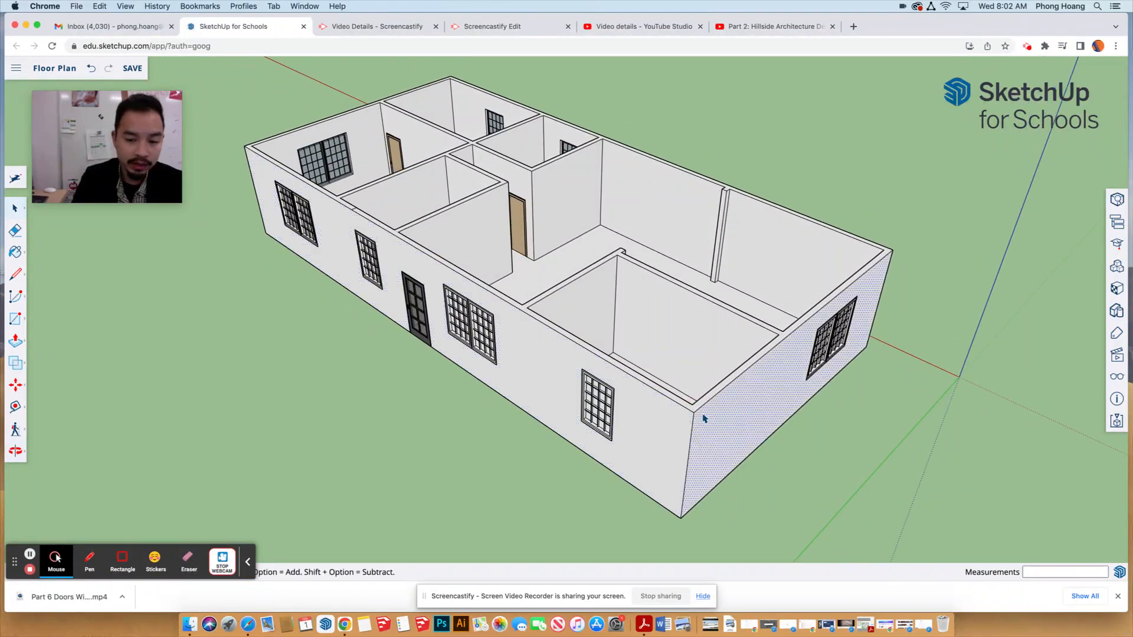
{"action": "left_click", "coordinate": [703, 411]}
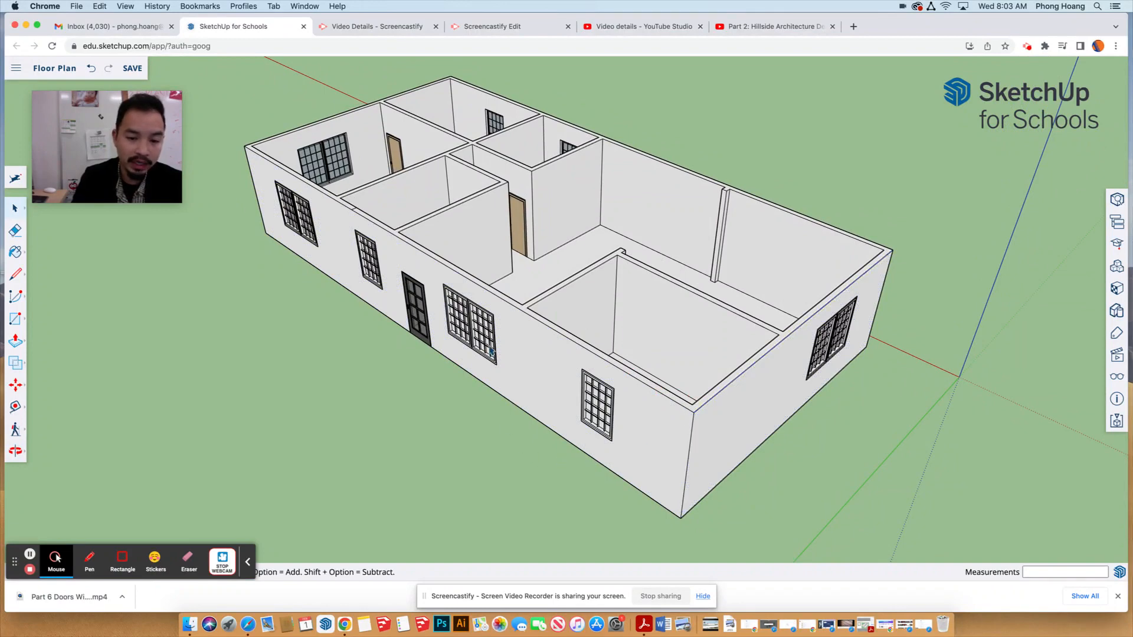
{"action": "left_click", "coordinate": [482, 335]}
{"action": "scroll", "coordinate": [482, 335], "scroll_direction": "up", "scroll_amount": 5}
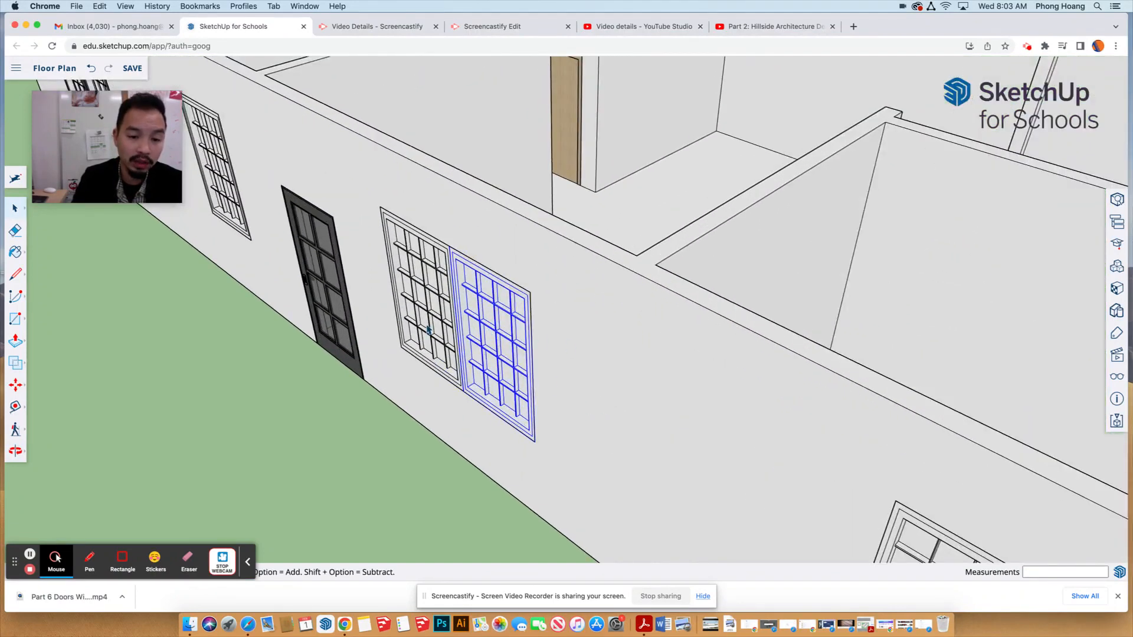
{"action": "scroll", "coordinate": [431, 331], "scroll_direction": "down", "scroll_amount": 1}
{"action": "scroll", "coordinate": [435, 330], "scroll_direction": "down", "scroll_amount": 5}
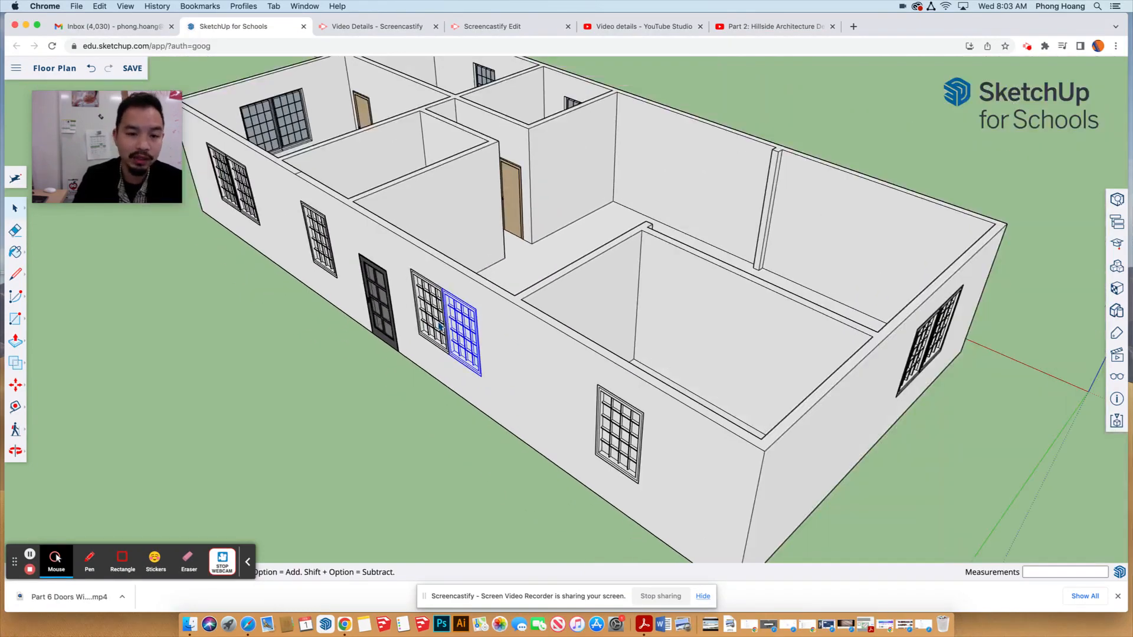
{"action": "scroll", "coordinate": [555, 341], "scroll_direction": "down", "scroll_amount": 1}
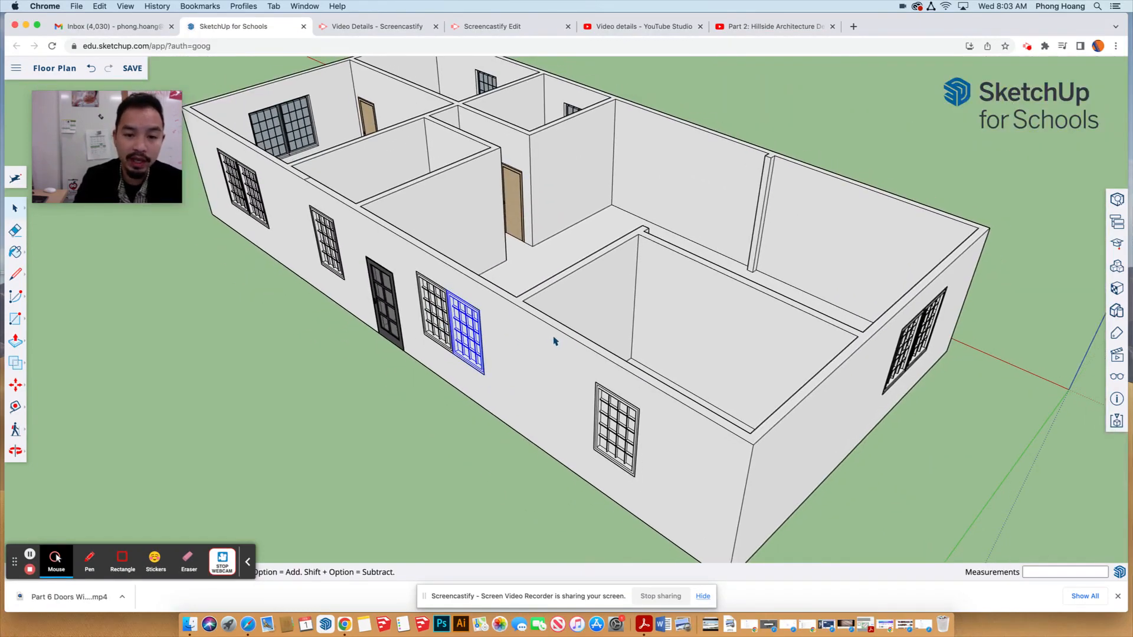
{"action": "left_click", "coordinate": [534, 373]}
{"action": "scroll", "coordinate": [558, 352], "scroll_direction": "down", "scroll_amount": 2}
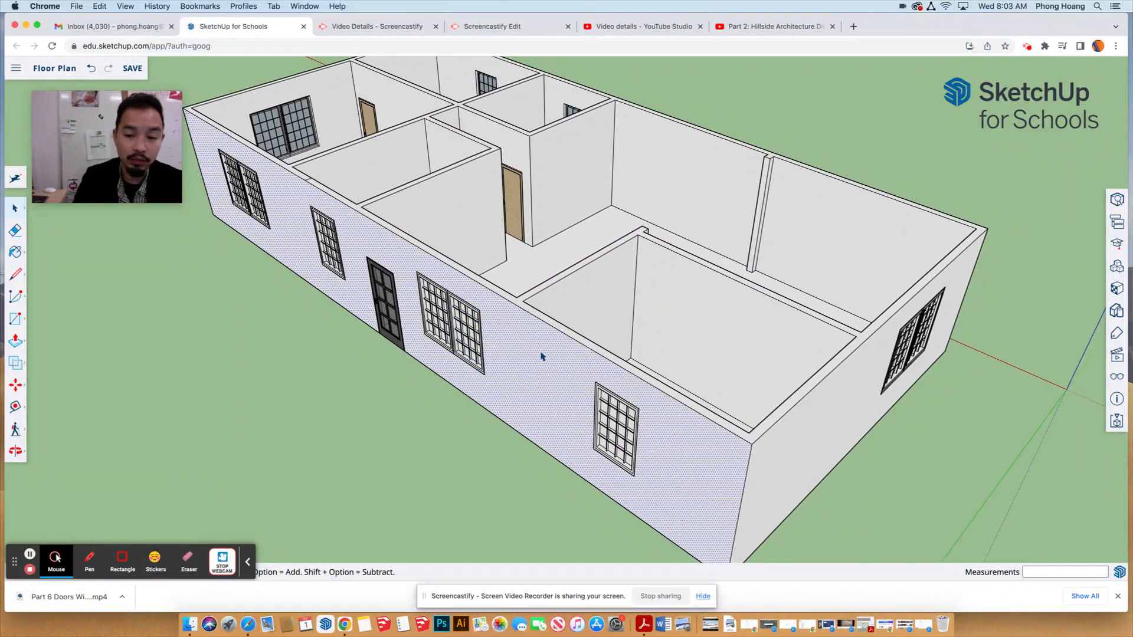
{"action": "scroll", "coordinate": [540, 346], "scroll_direction": "down", "scroll_amount": 2}
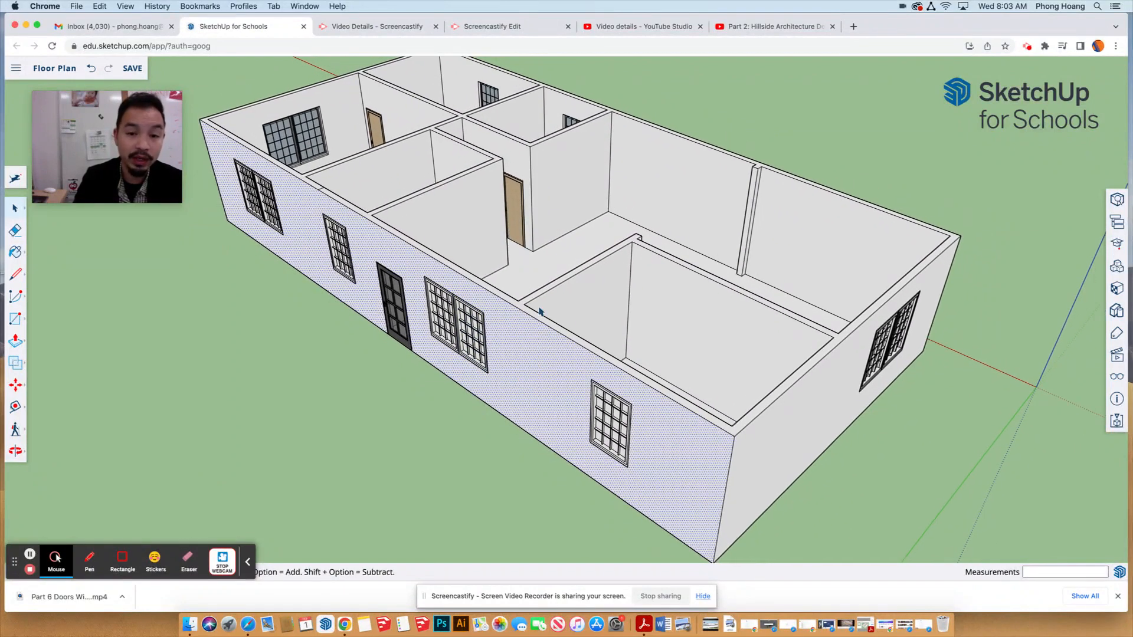
{"action": "left_click", "coordinate": [427, 436]}
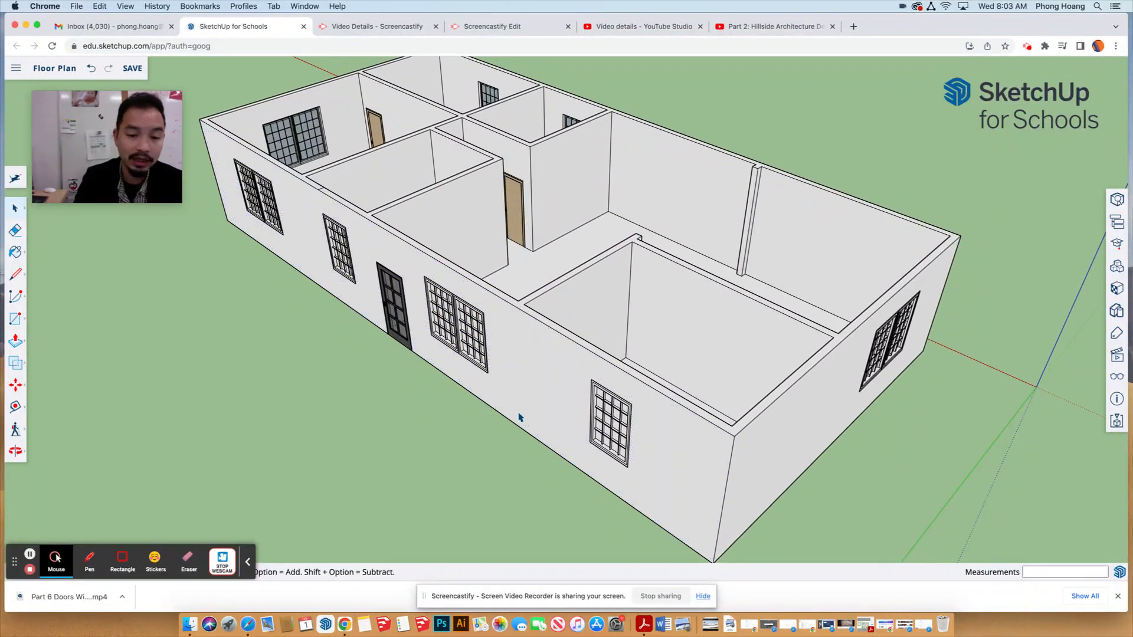
- Select all connected wall geometry of the house and make it a component with the default name and alignment
{"action": "triple_click", "coordinate": [533, 406]}
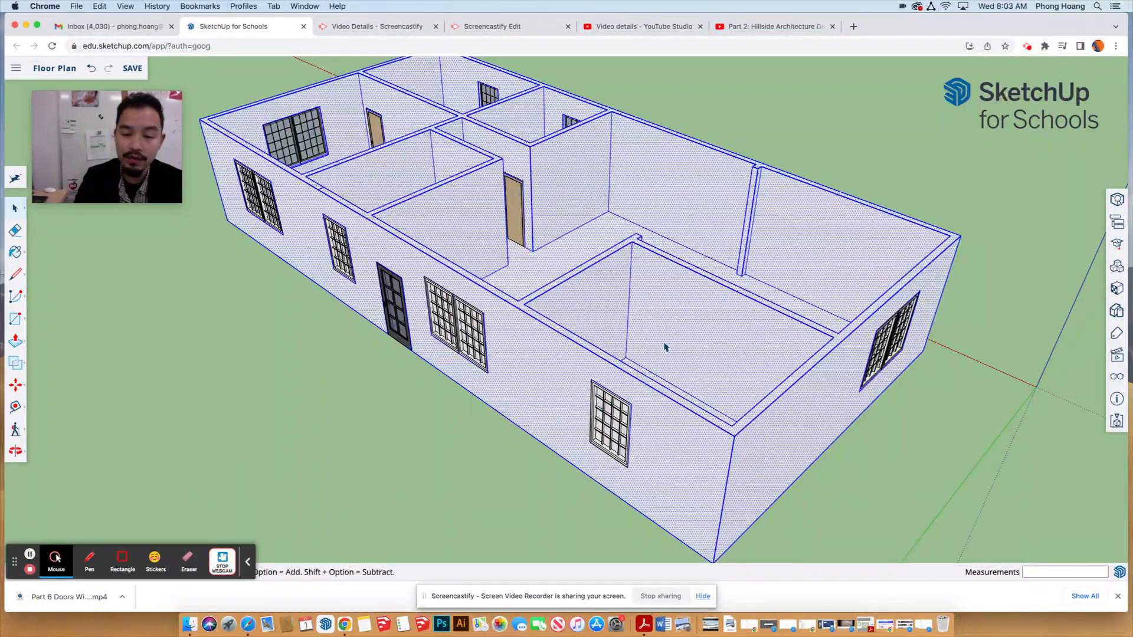
{"action": "right_click", "coordinate": [537, 367]}
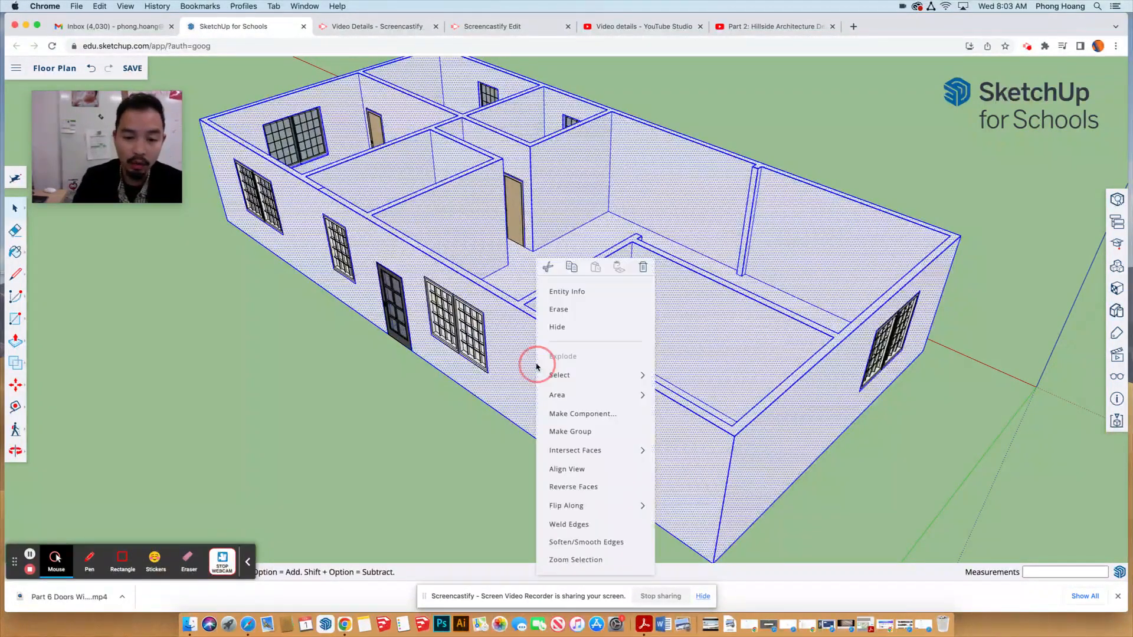
{"action": "left_click", "coordinate": [598, 415]}
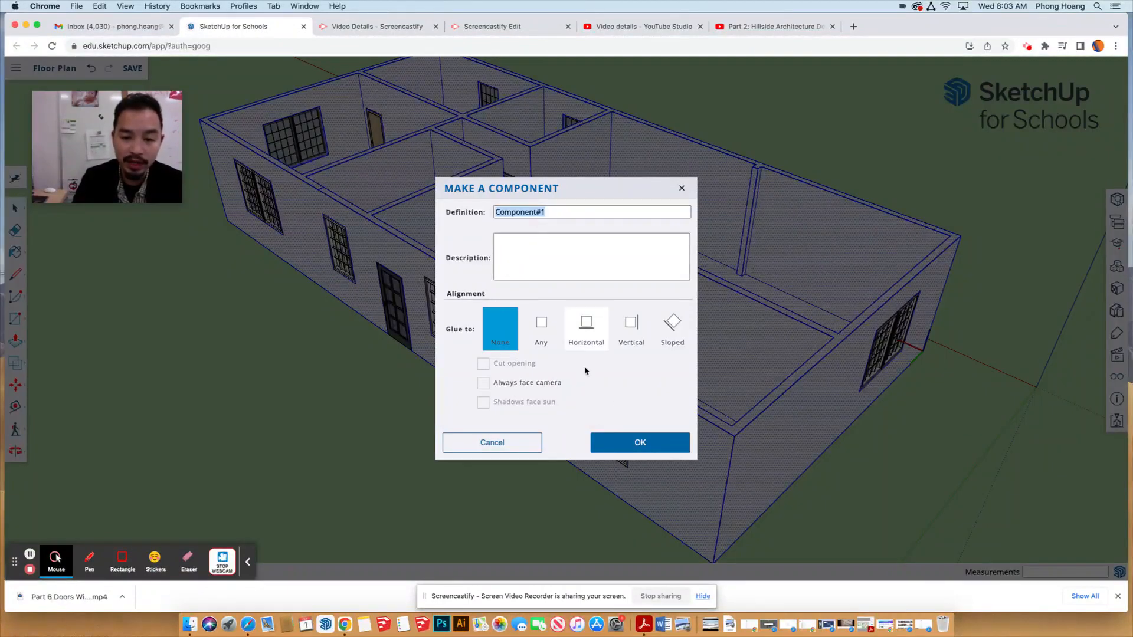
{"action": "left_click", "coordinate": [652, 444]}
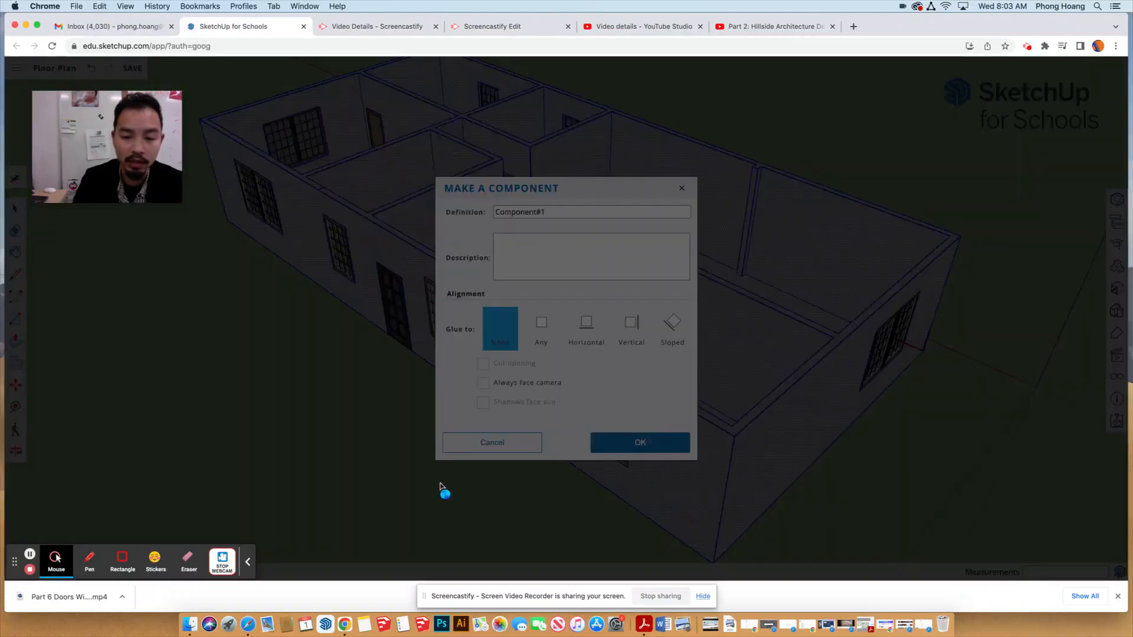
{"action": "left_click", "coordinate": [536, 392]}
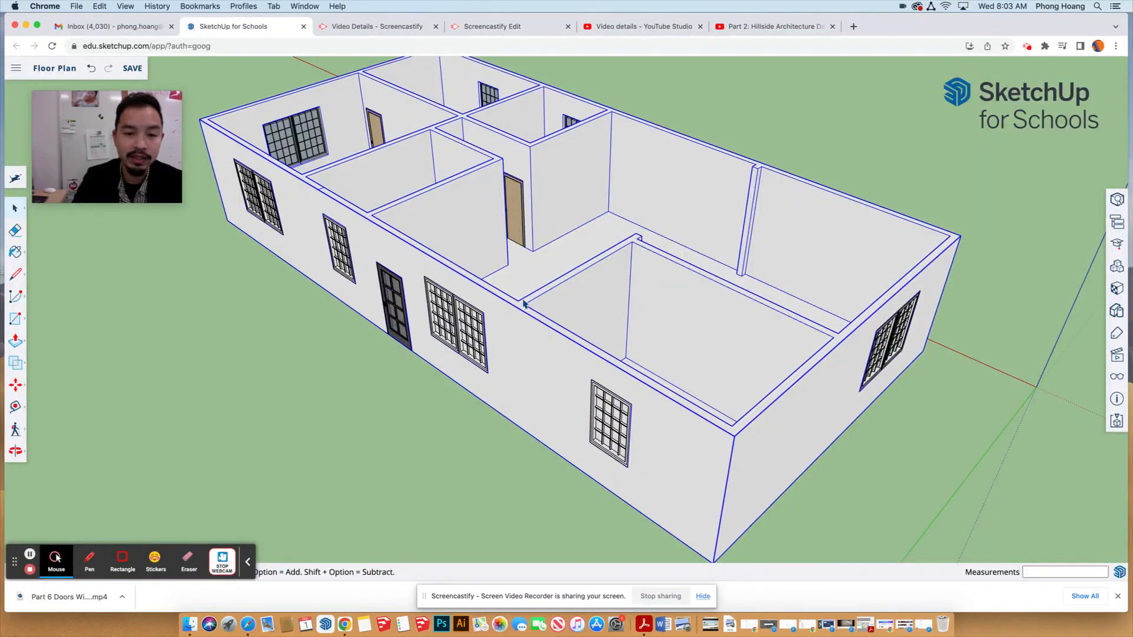
- Open the house wall component for editing to check what it contains, and close it again
{"action": "scroll", "coordinate": [519, 307], "scroll_direction": "down", "scroll_amount": 2}
{"action": "mouse_move", "coordinate": [595, 291]}
{"action": "middle_mouse_down"}
{"action": "mouse_move", "coordinate": [582, 303]}
{"action": "mouse_move", "coordinate": [504, 286]}
{"action": "middle_mouse_up"}
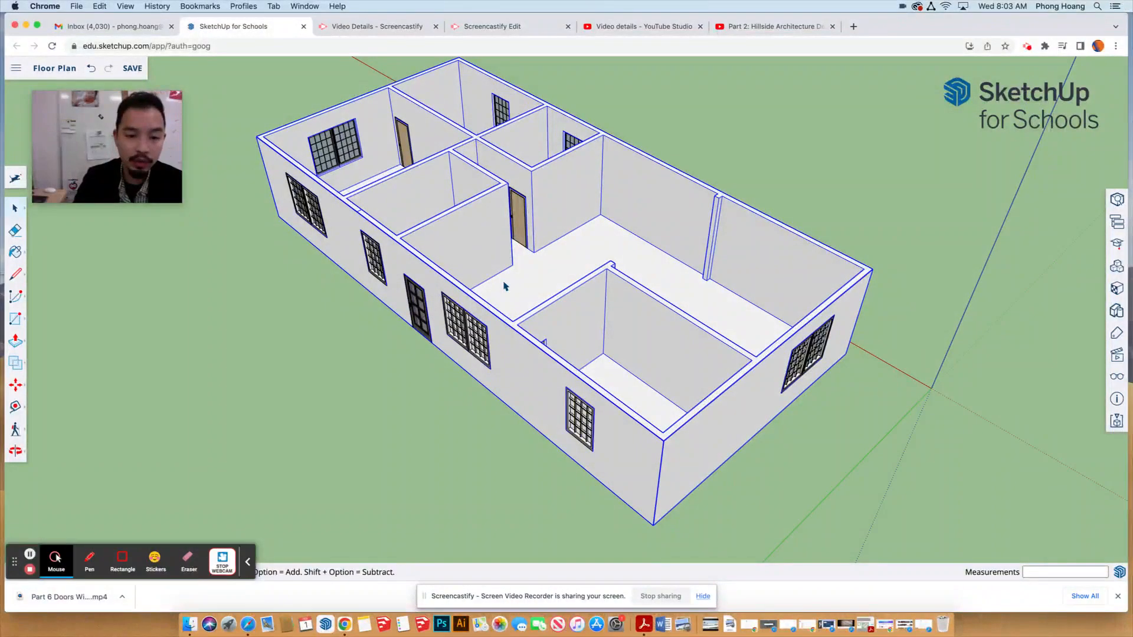
{"action": "double_click", "coordinate": [538, 379]}
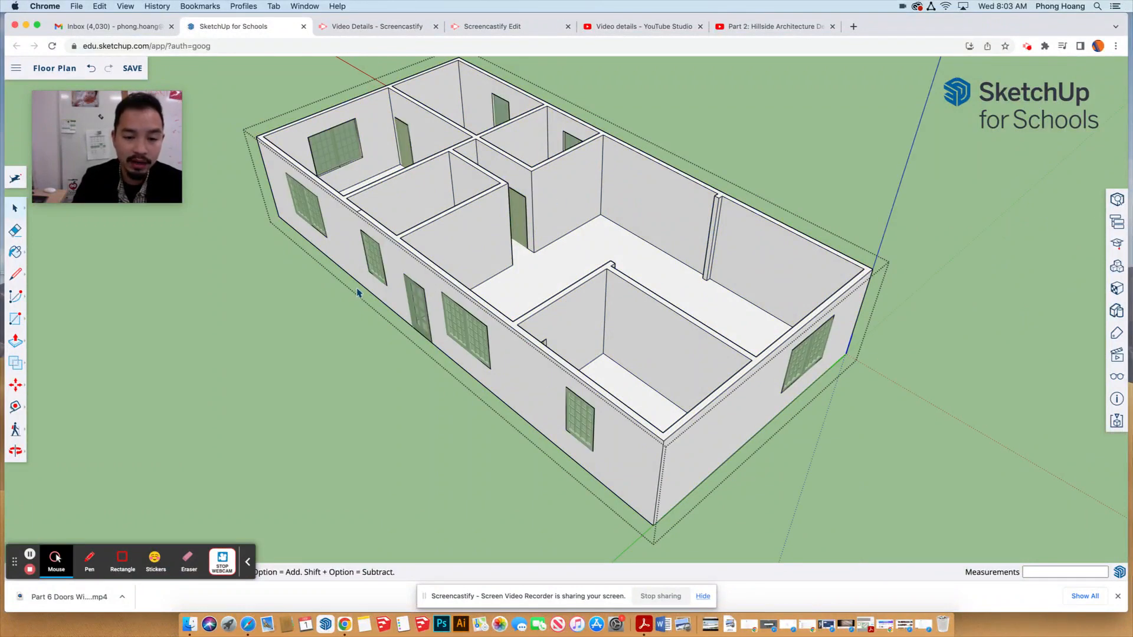
{"action": "left_click", "coordinate": [414, 374]}
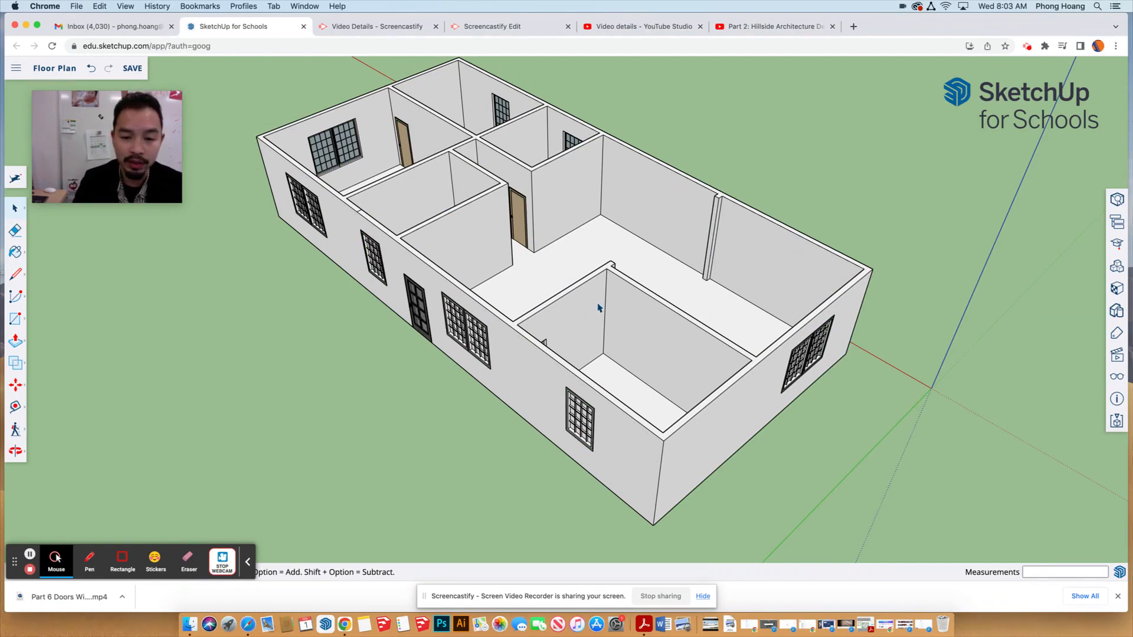
- Open the right-hand window of the pair beside the front door for editing and select all its connected geometry
{"action": "middle_click_drag", "start_coordinate": [598, 307], "coordinate": [589, 274]}
{"action": "scroll", "coordinate": [526, 313], "scroll_direction": "up", "scroll_amount": 10}
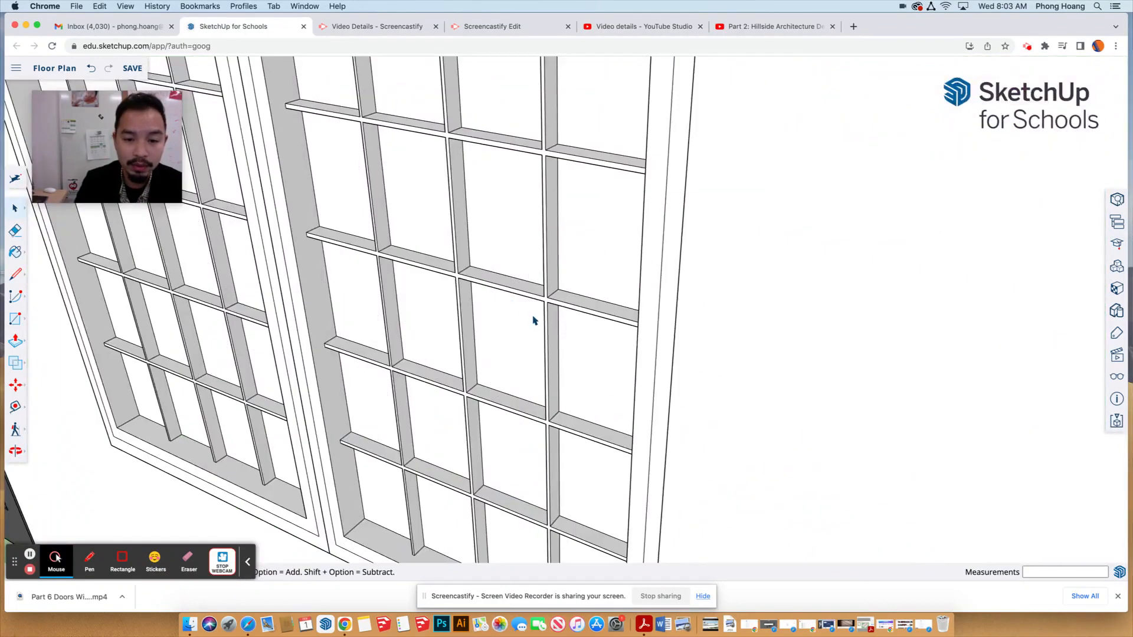
{"action": "middle_click_drag", "start_coordinate": [531, 319], "coordinate": [506, 278]}
{"action": "scroll", "coordinate": [508, 279], "scroll_direction": "up", "scroll_amount": 1}
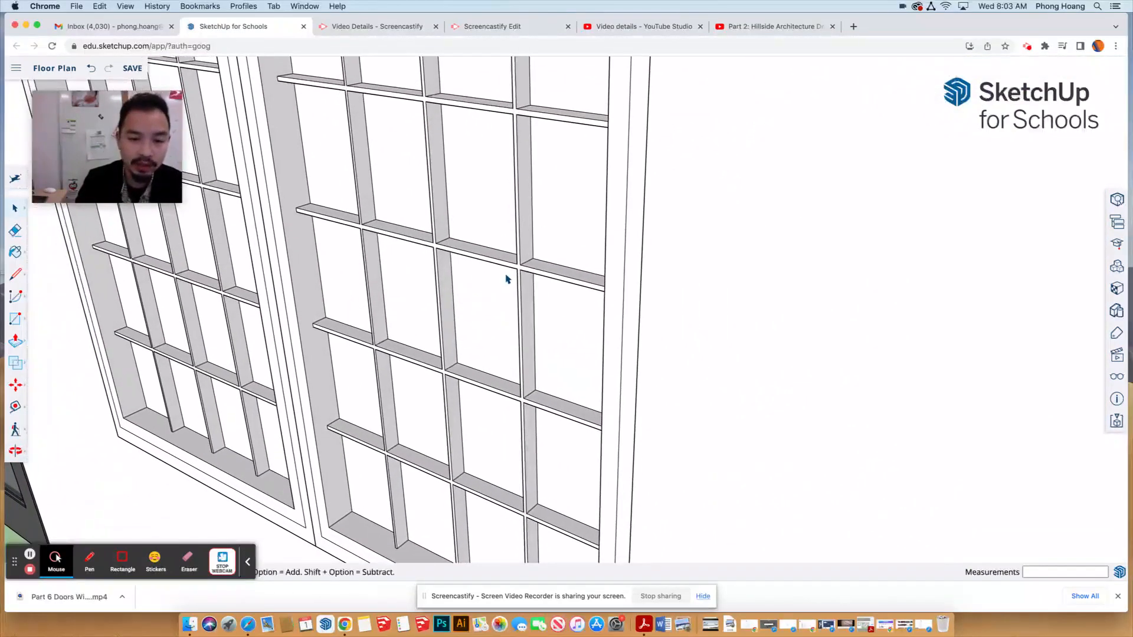
{"action": "scroll", "coordinate": [567, 318], "scroll_direction": "down", "scroll_amount": 6}
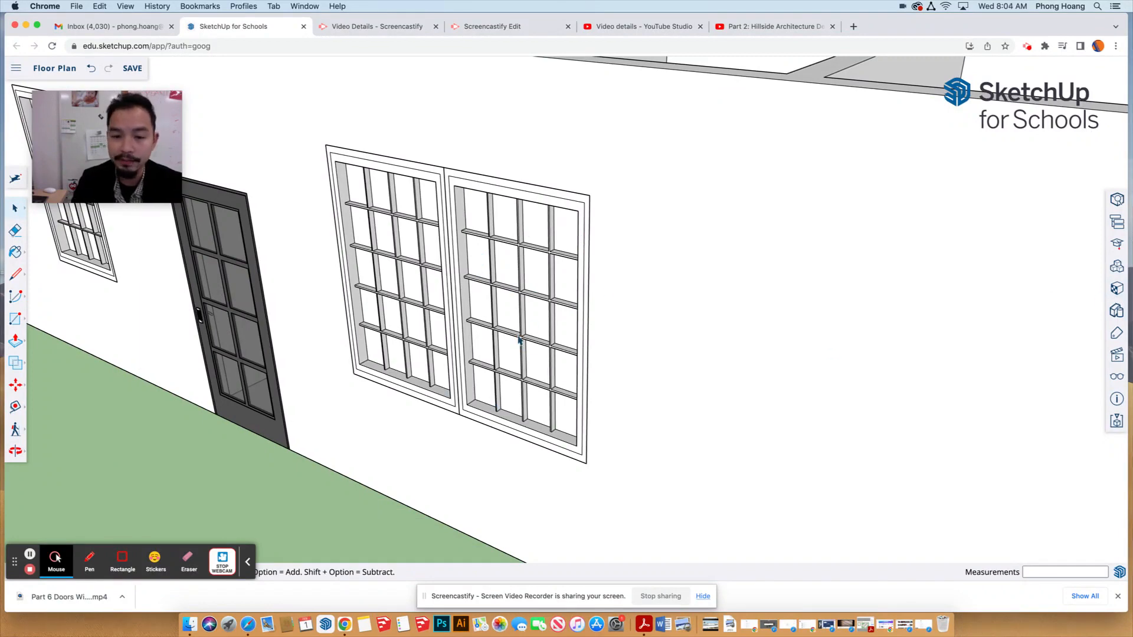
{"action": "scroll", "coordinate": [492, 349], "scroll_direction": "down", "scroll_amount": 4}
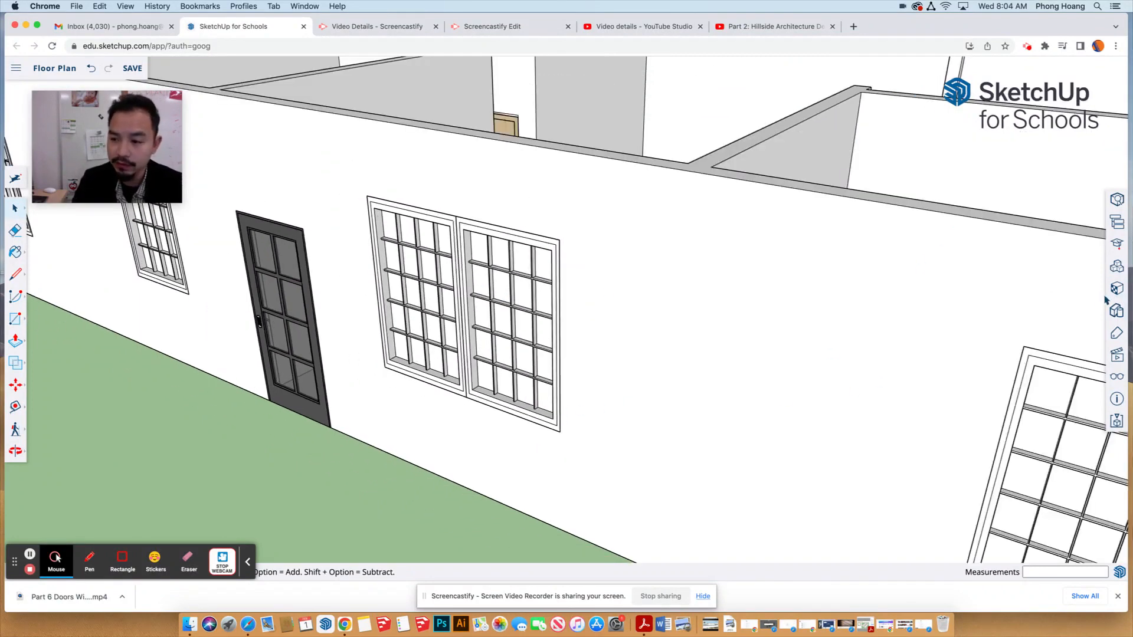
{"action": "left_click", "coordinate": [544, 424]}
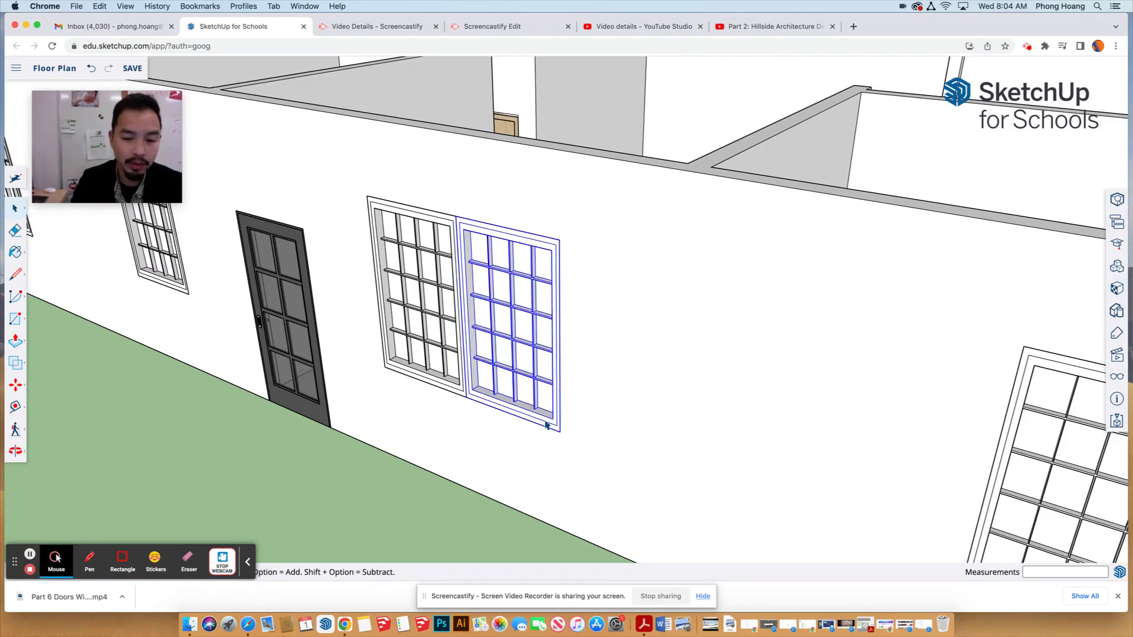
{"action": "double_click", "coordinate": [545, 424]}
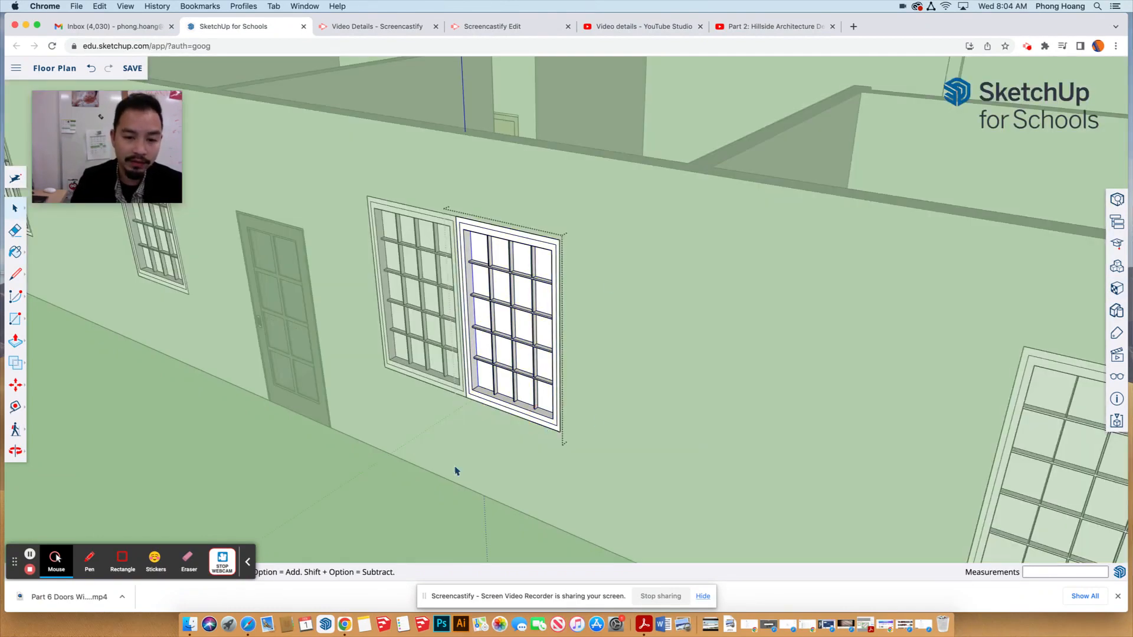
{"action": "triple_click", "coordinate": [495, 370]}
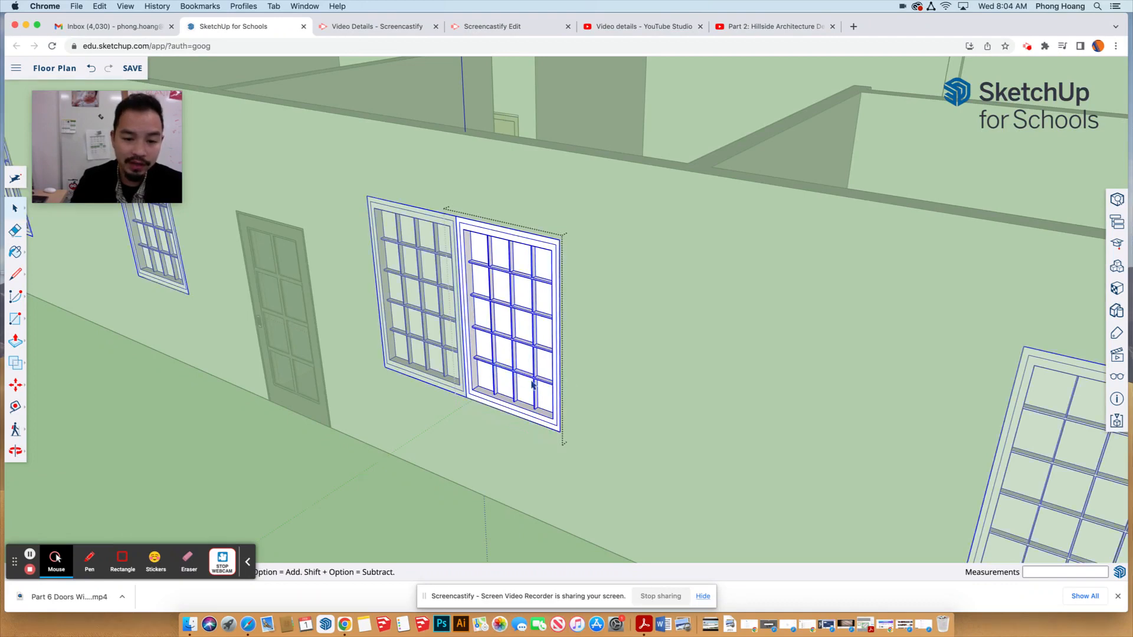
- Select individual frame edges and a single pane inside the open window to inspect them, and close the window component
{"action": "left_click", "coordinate": [539, 426]}
{"action": "left_click", "coordinate": [544, 416]}
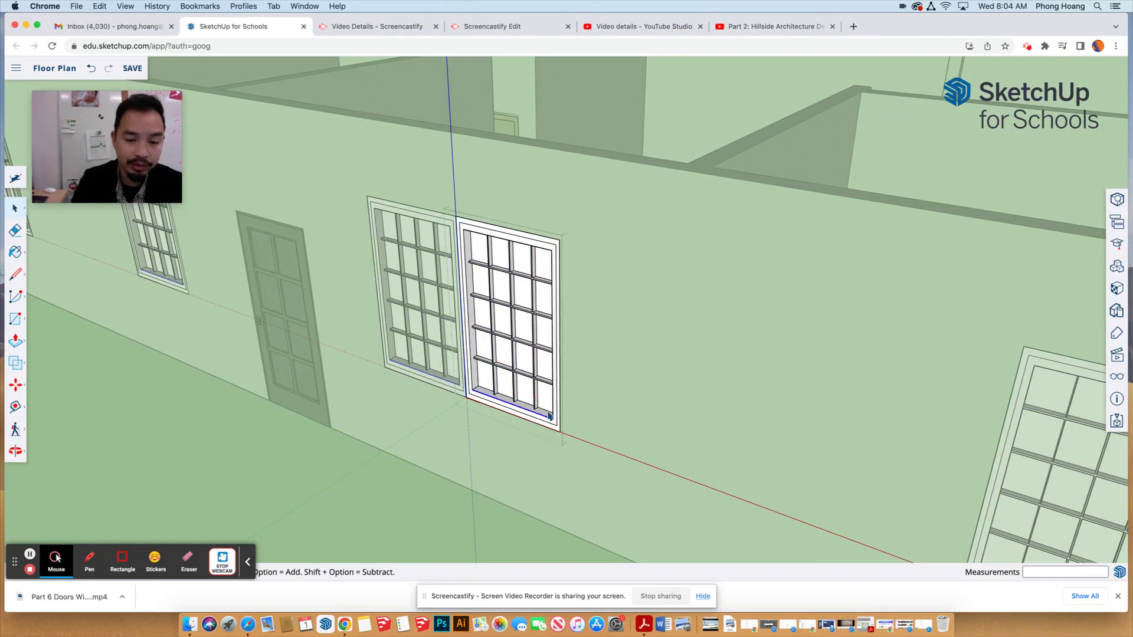
{"action": "left_click", "coordinate": [547, 412]}
{"action": "left_click", "coordinate": [541, 398]}
{"action": "left_click", "coordinate": [525, 392]}
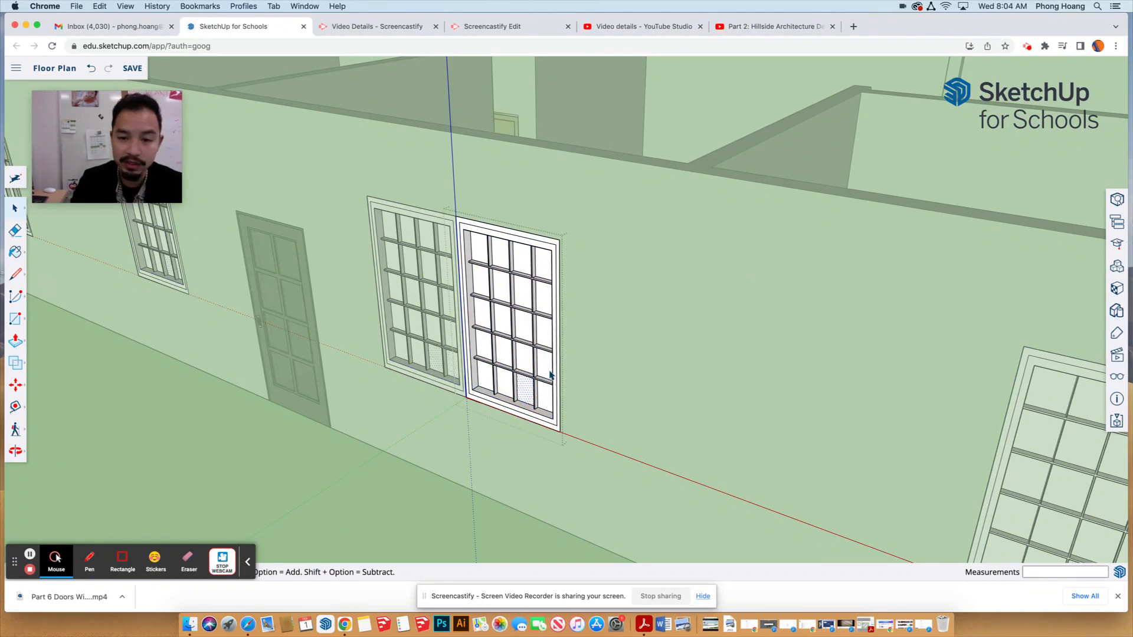
{"action": "scroll", "coordinate": [577, 278], "scroll_direction": "down", "scroll_amount": 10}
{"action": "left_click", "coordinate": [470, 405]}
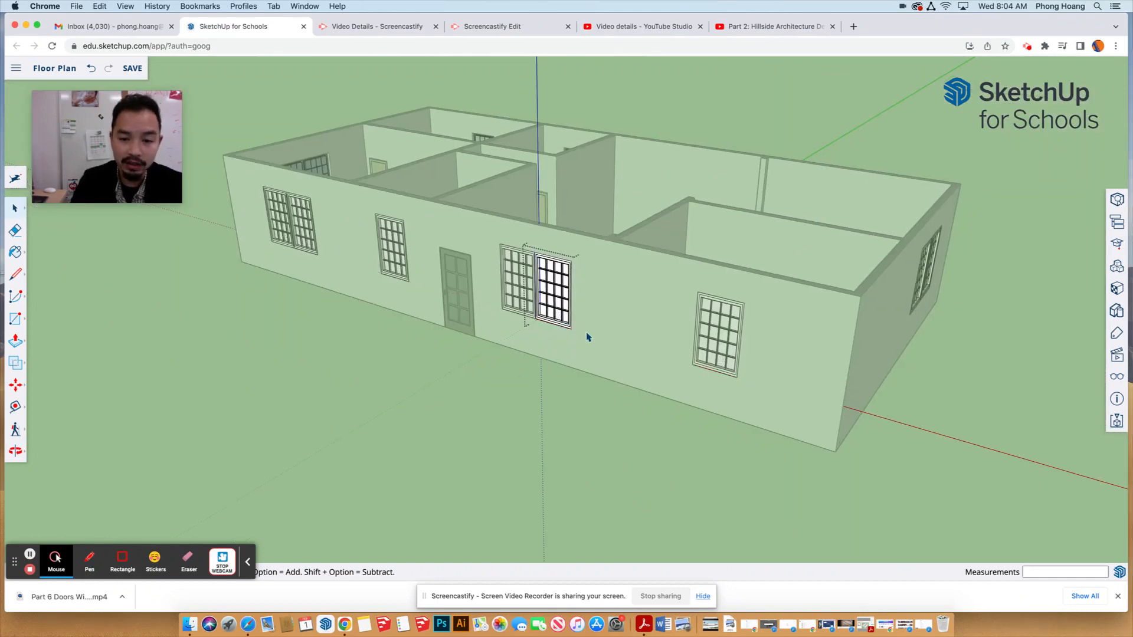
{"action": "middle_click_drag", "start_coordinate": [588, 337], "coordinate": [493, 425]}
{"action": "left_click", "coordinate": [493, 425]}
- Select each window of the pair beside the front door to check that they are separate components, and clear the selection
{"action": "left_click", "coordinate": [526, 326]}
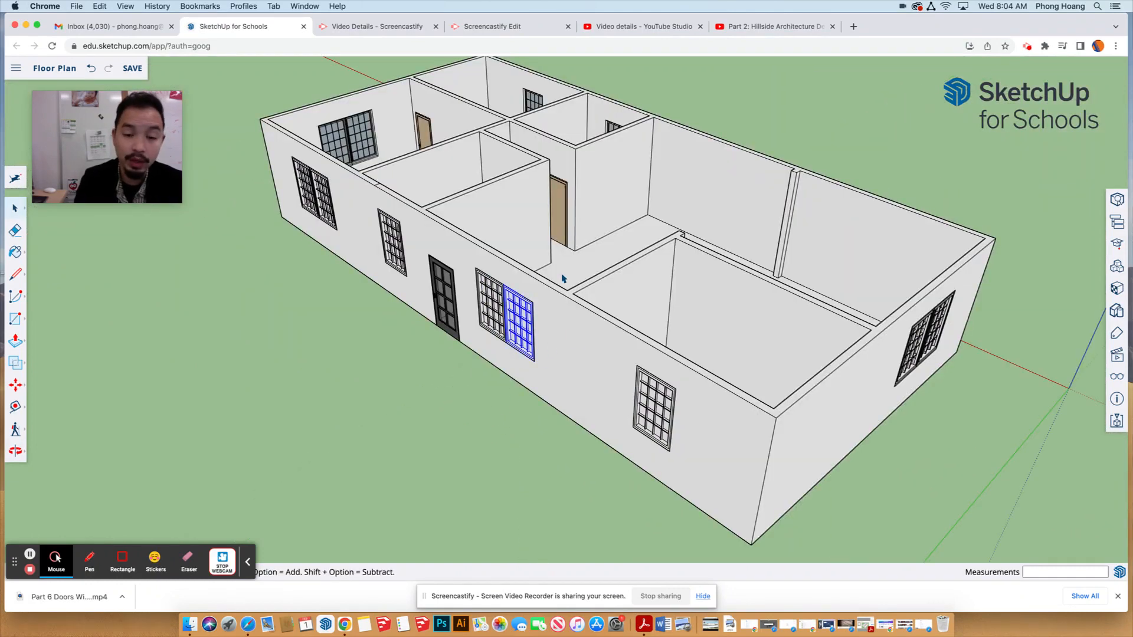
{"action": "scroll", "coordinate": [537, 332], "scroll_direction": "up", "scroll_amount": 5}
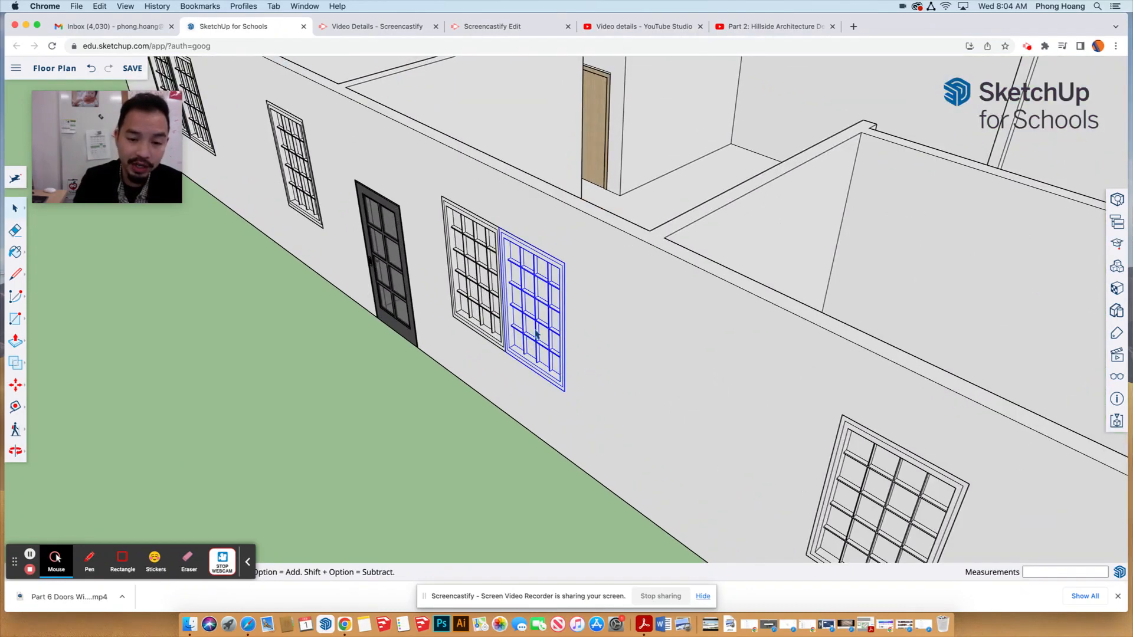
{"action": "left_click", "coordinate": [470, 271]}
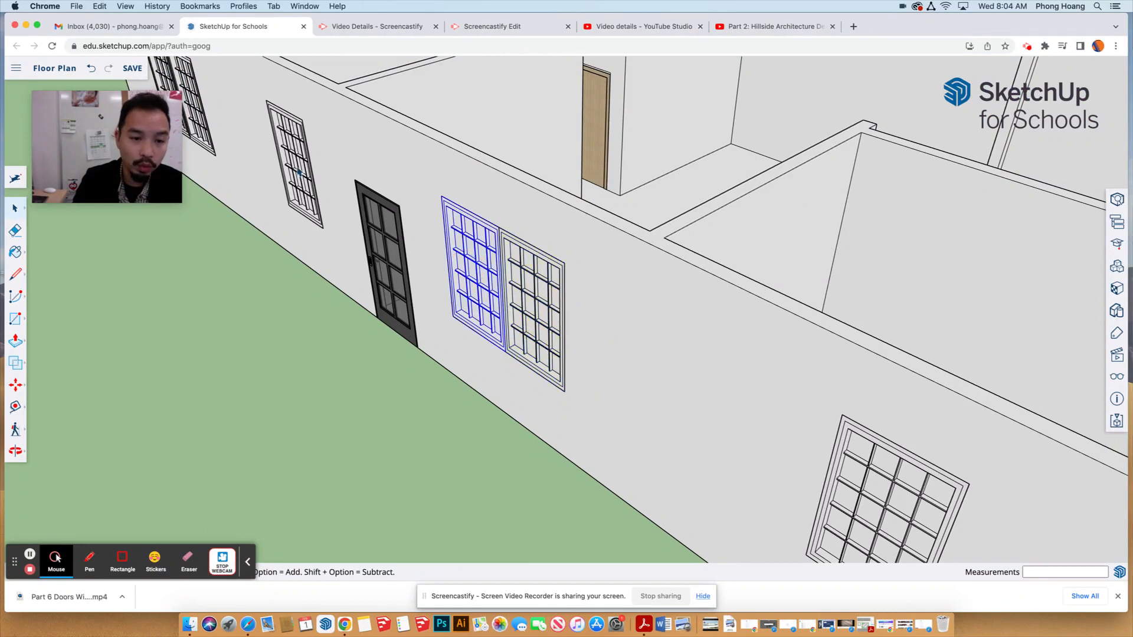
{"action": "left_click", "coordinate": [301, 410]}
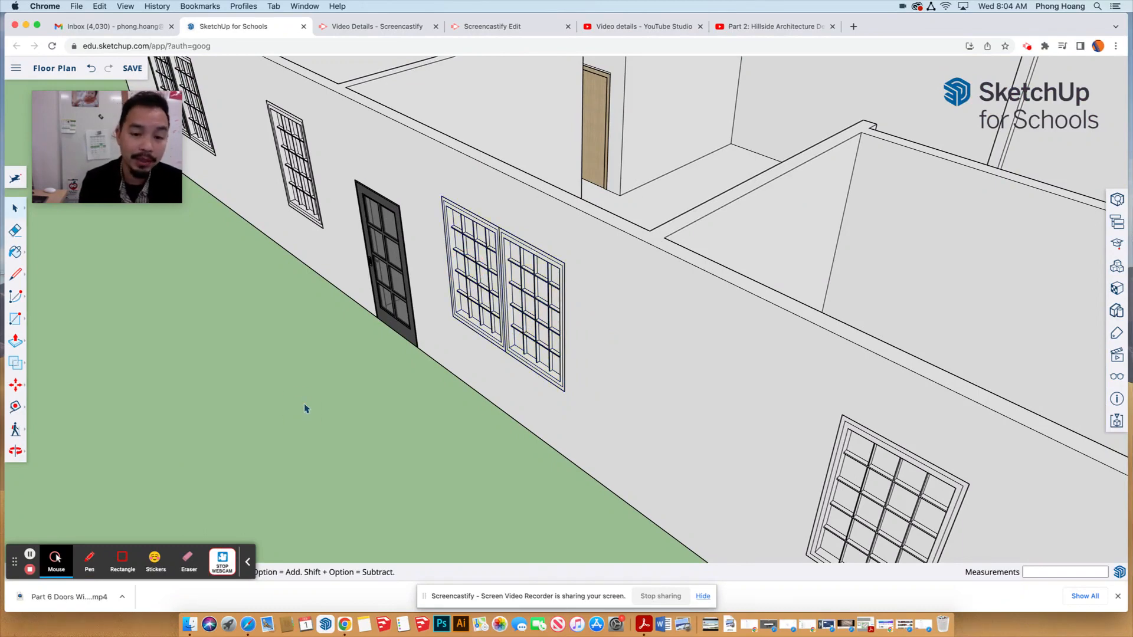
- Reopen the right-hand window of the pair for editing and select a single pane between its grid bars
{"action": "scroll", "coordinate": [557, 356], "scroll_direction": "up", "scroll_amount": 5}
{"action": "left_click", "coordinate": [553, 353]}
{"action": "left_click", "coordinate": [552, 353]}
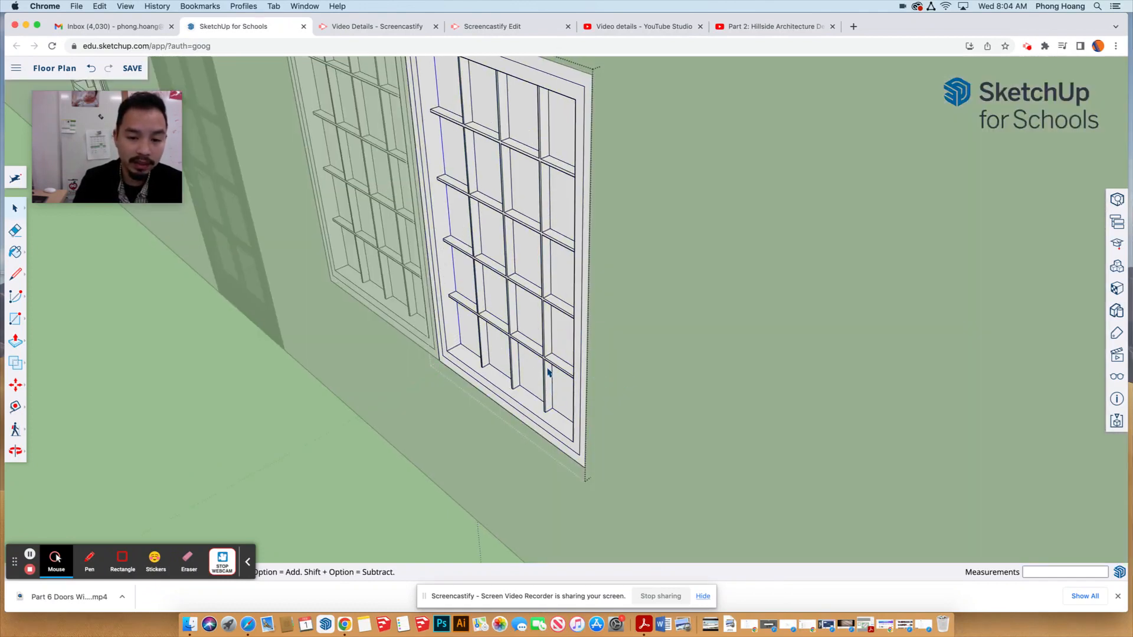
{"action": "triple_click", "coordinate": [552, 371]}
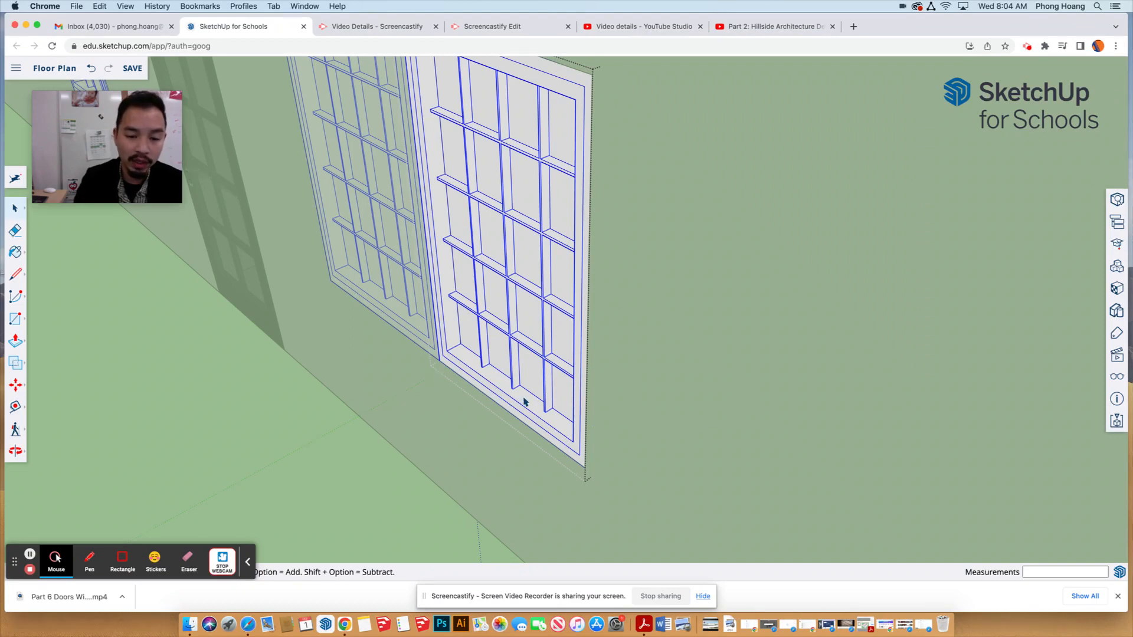
{"action": "double_click", "coordinate": [524, 399]}
{"action": "left_click", "coordinate": [529, 373]}
{"action": "left_click", "coordinate": [526, 327]}
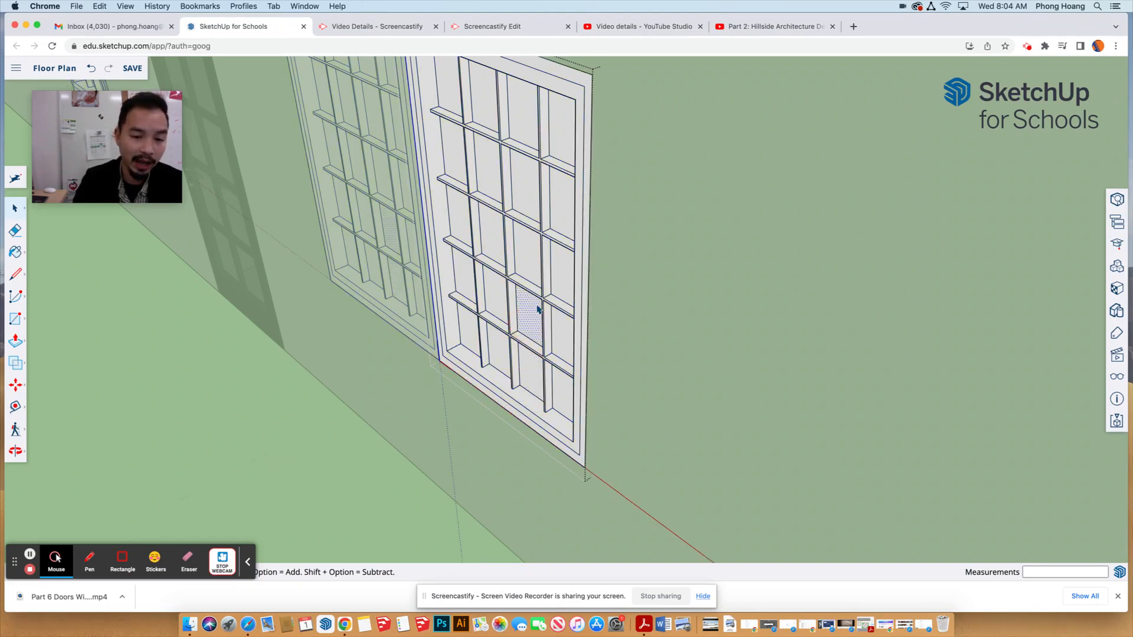
{"action": "scroll", "coordinate": [536, 392], "scroll_direction": "down", "scroll_amount": 5}
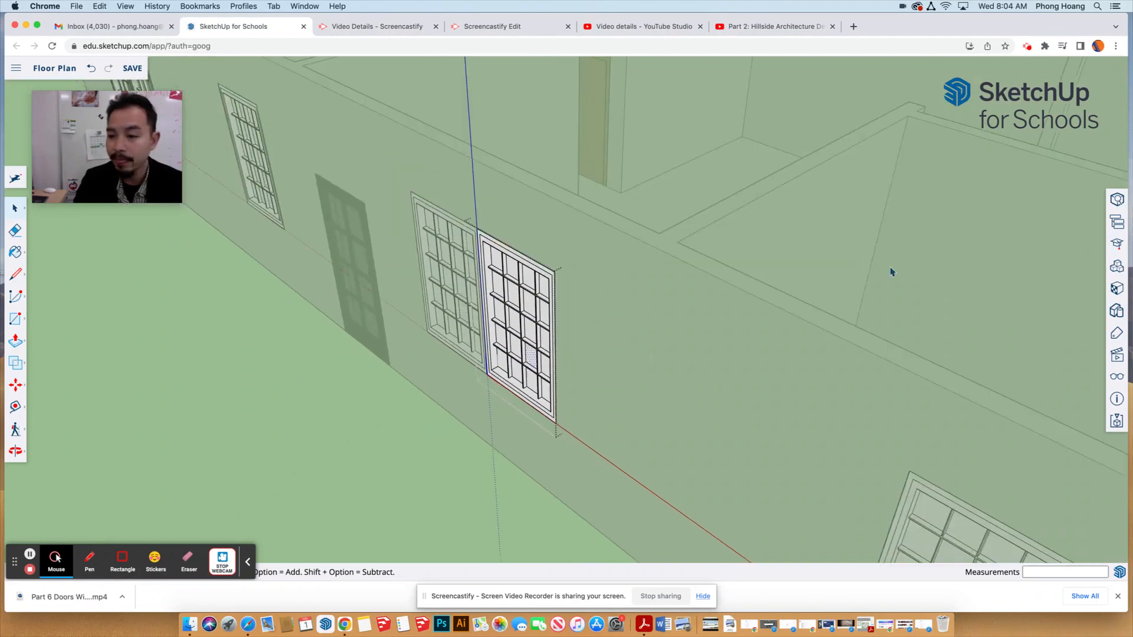
- Choose the Translucent Glass Gray material from the Glass and Mirrors collection
{"action": "left_click", "coordinate": [1119, 295]}
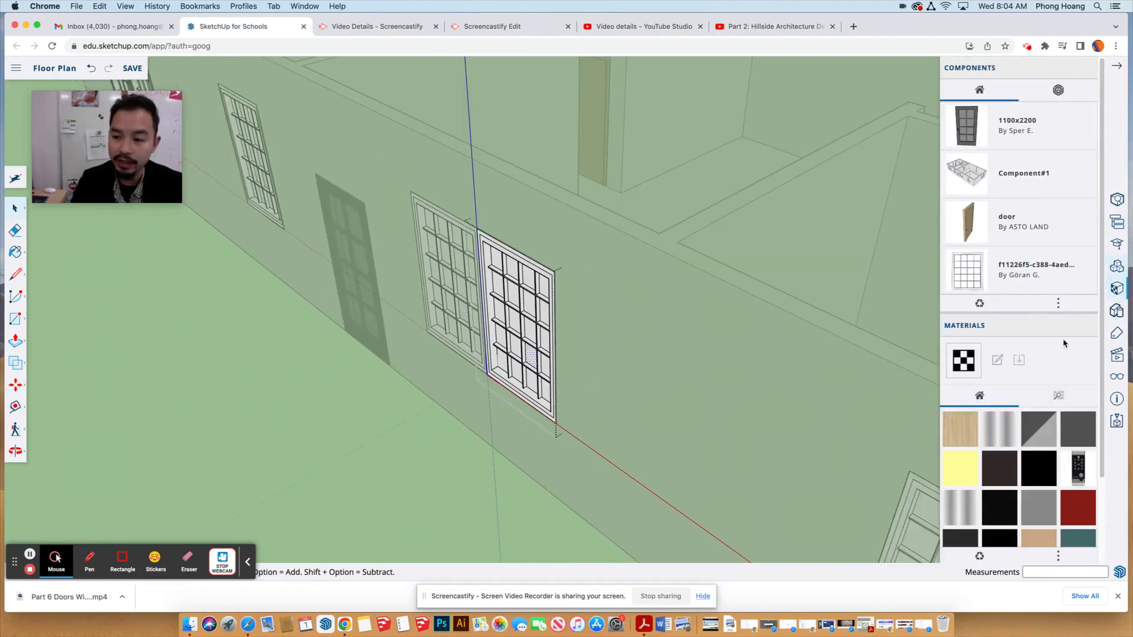
{"action": "left_click", "coordinate": [1060, 399]}
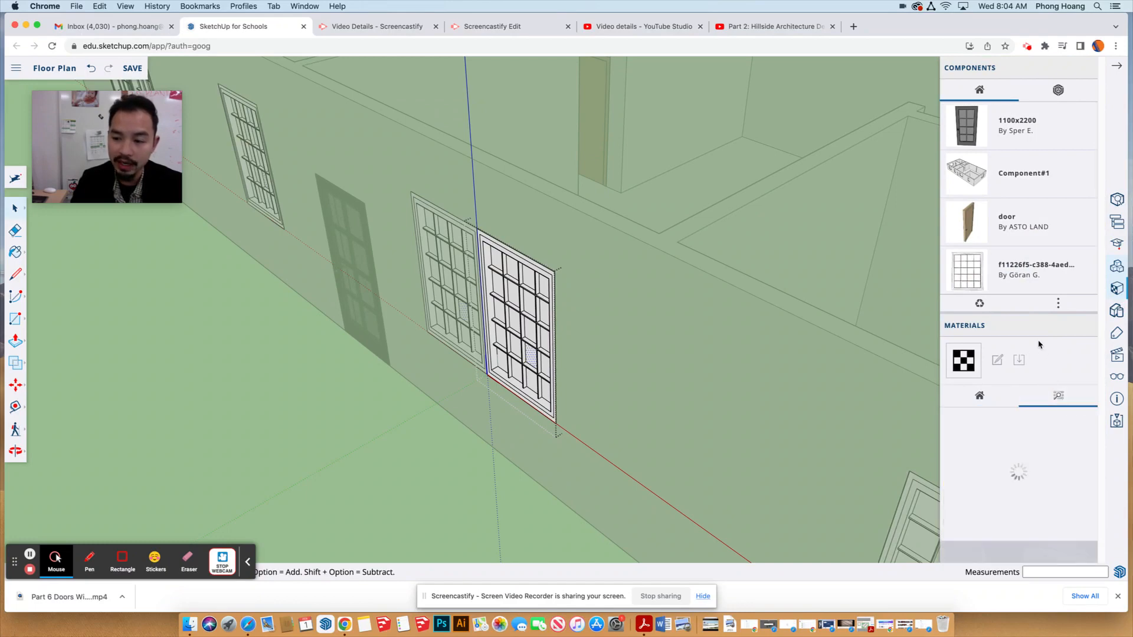
{"action": "scroll", "coordinate": [1038, 436], "scroll_direction": "down", "scroll_amount": 2}
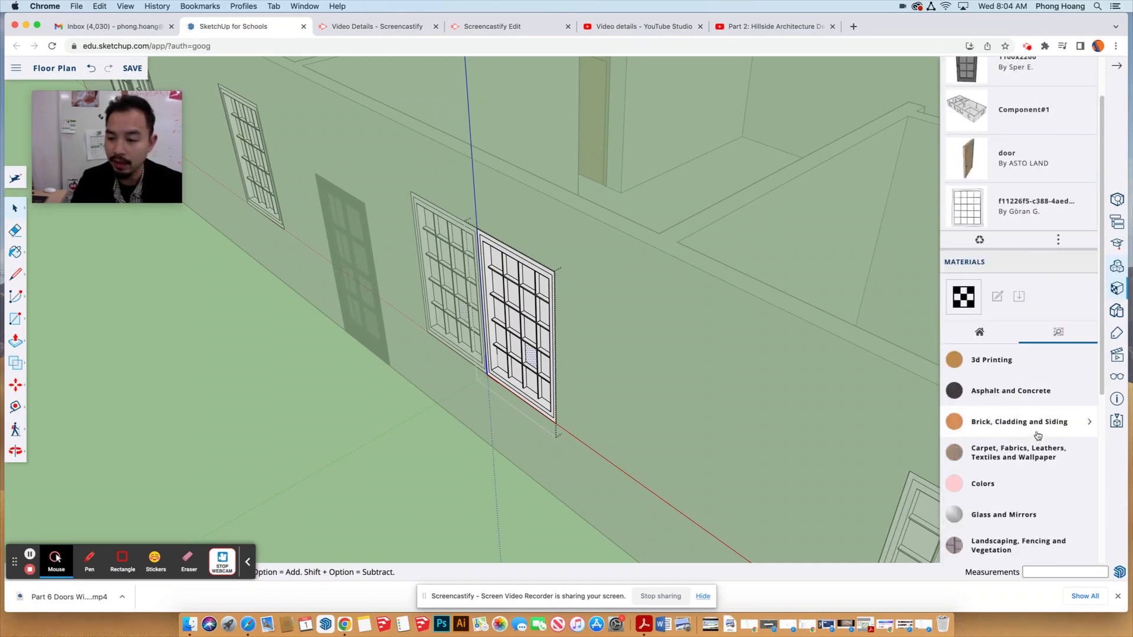
{"action": "left_click", "coordinate": [1004, 515]}
{"action": "scroll", "coordinate": [1039, 377], "scroll_direction": "down", "scroll_amount": 1}
{"action": "scroll", "coordinate": [1040, 357], "scroll_direction": "down", "scroll_amount": 5}
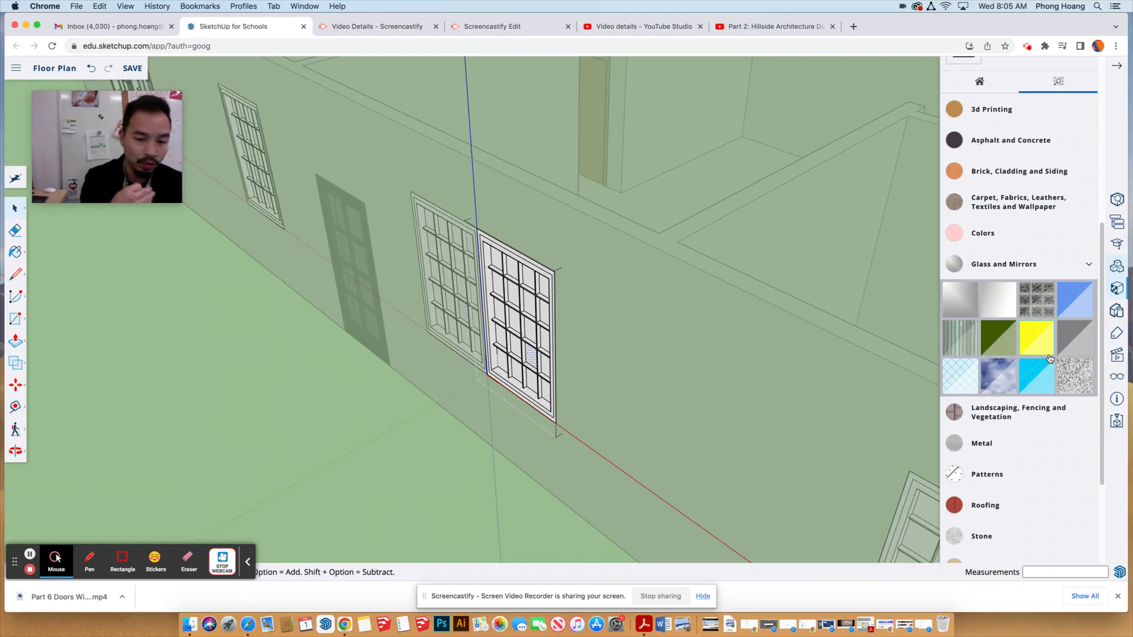
{"action": "left_click", "coordinate": [1081, 342]}
- Paint every pane of the open window with Translucent Glass Gray, column by column between the grid bars
{"action": "scroll", "coordinate": [490, 352], "scroll_direction": "up", "scroll_amount": 5}
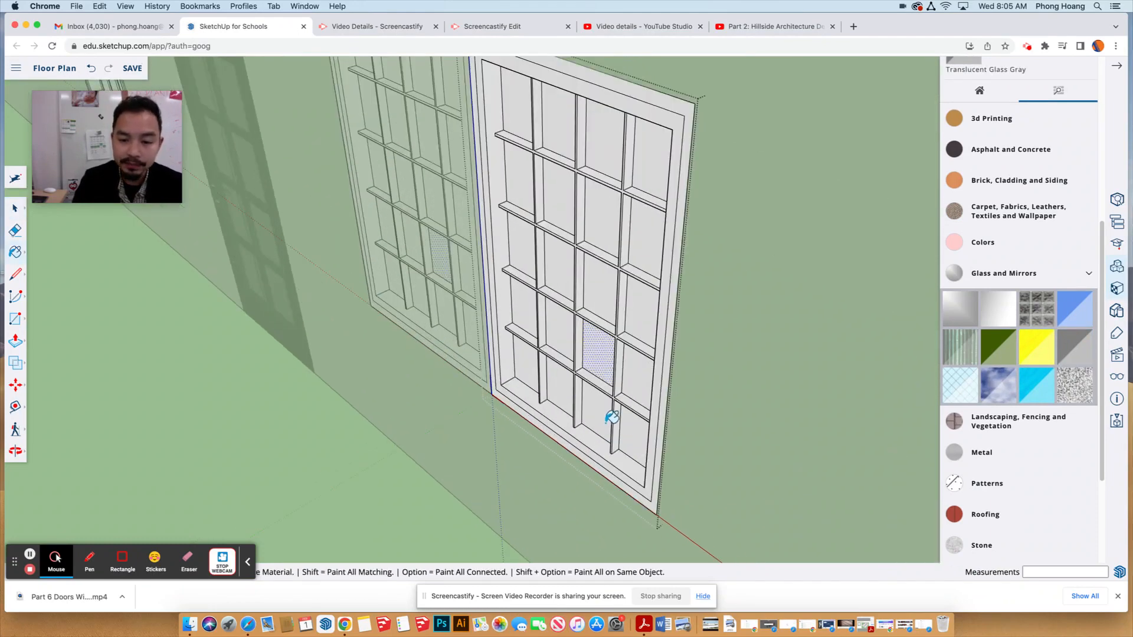
{"action": "left_click", "coordinate": [638, 434]}
{"action": "left_click", "coordinate": [636, 381]}
{"action": "left_click", "coordinate": [646, 327]}
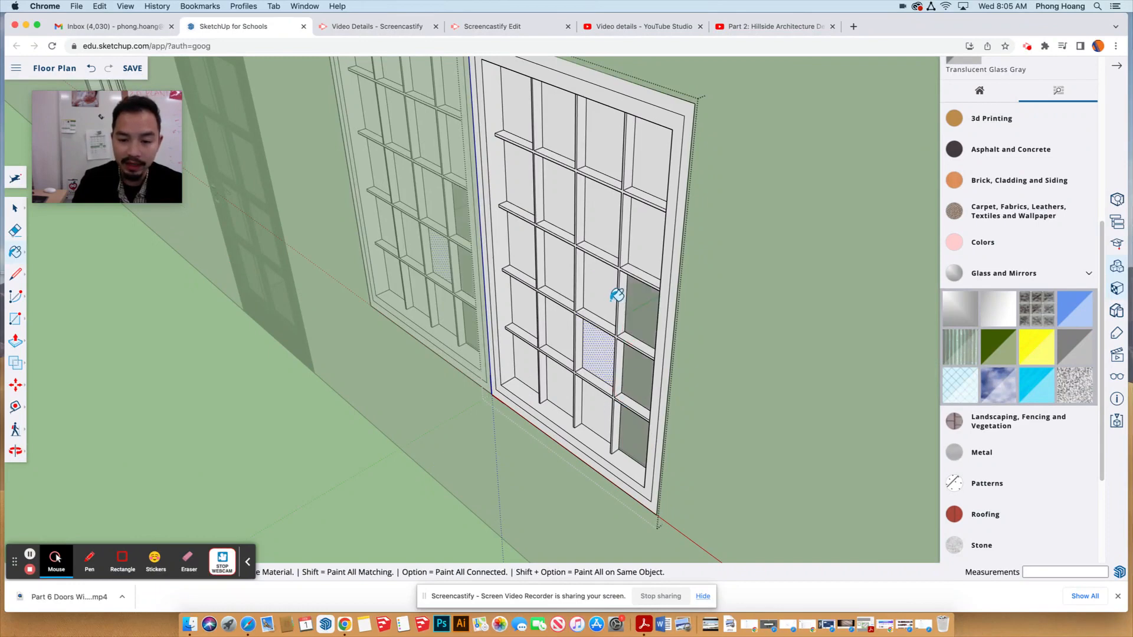
{"action": "left_click", "coordinate": [617, 295]}
{"action": "left_click", "coordinate": [644, 242]}
{"action": "left_click", "coordinate": [643, 161]}
{"action": "left_click", "coordinate": [602, 142]}
{"action": "left_click", "coordinate": [600, 221]}
{"action": "left_click", "coordinate": [551, 210]}
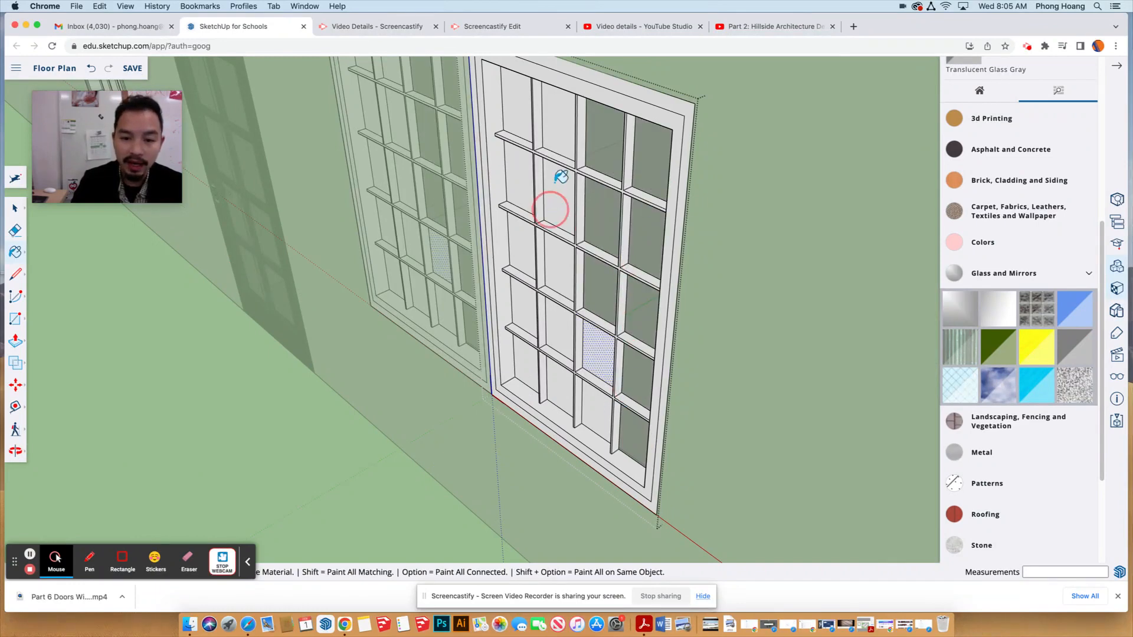
{"action": "left_click", "coordinate": [557, 124]}
{"action": "left_click", "coordinate": [523, 115]}
{"action": "left_click", "coordinate": [522, 178]}
{"action": "left_click", "coordinate": [522, 247]}
{"action": "left_click", "coordinate": [561, 260]}
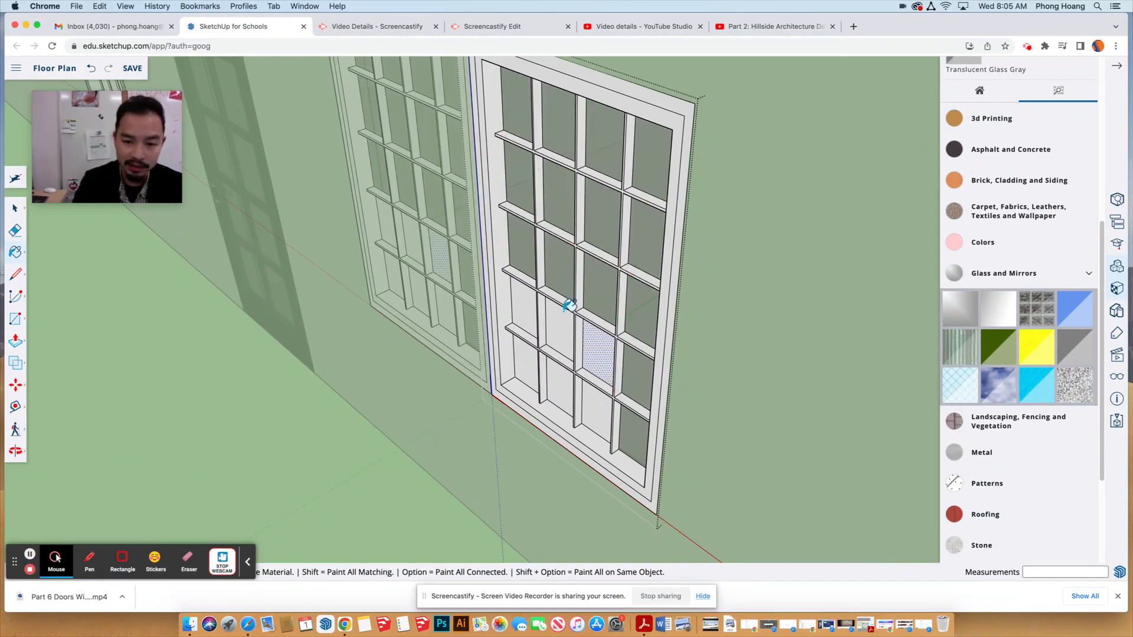
{"action": "left_click", "coordinate": [566, 312]}
{"action": "left_click", "coordinate": [599, 407]}
{"action": "left_click", "coordinate": [598, 357]}
{"action": "left_click", "coordinate": [544, 364]}
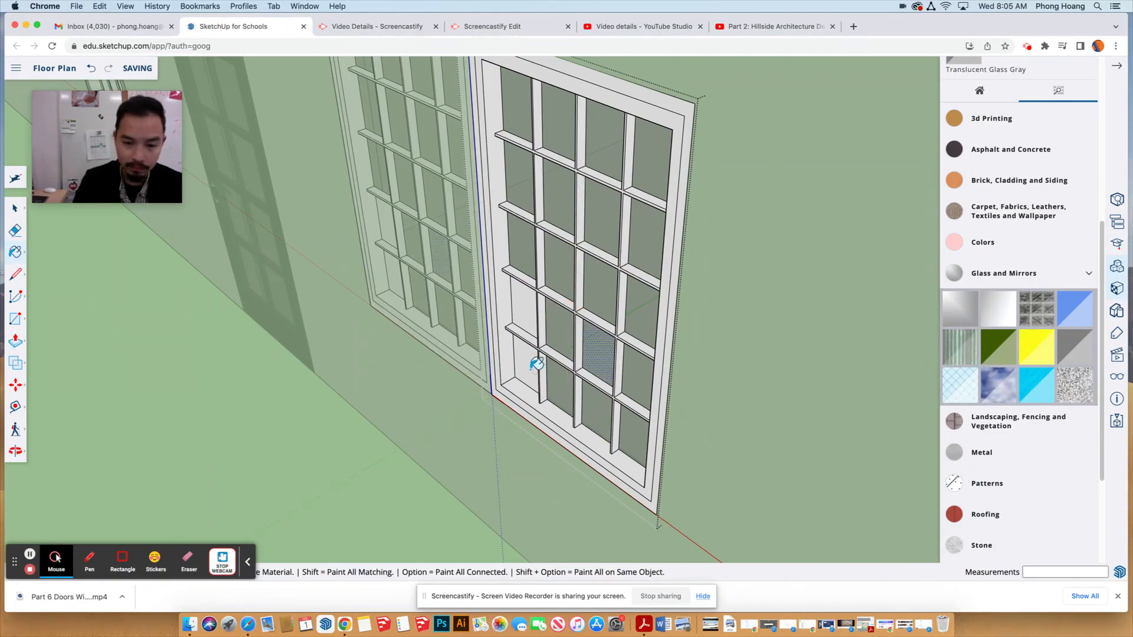
{"action": "left_click", "coordinate": [536, 365]}
{"action": "left_click", "coordinate": [519, 309]}
- Paint the window frame's front faces and inner reveals with a light wood material from the Wood collection
{"action": "middle_click_drag", "start_coordinate": [486, 317], "coordinate": [513, 305]}
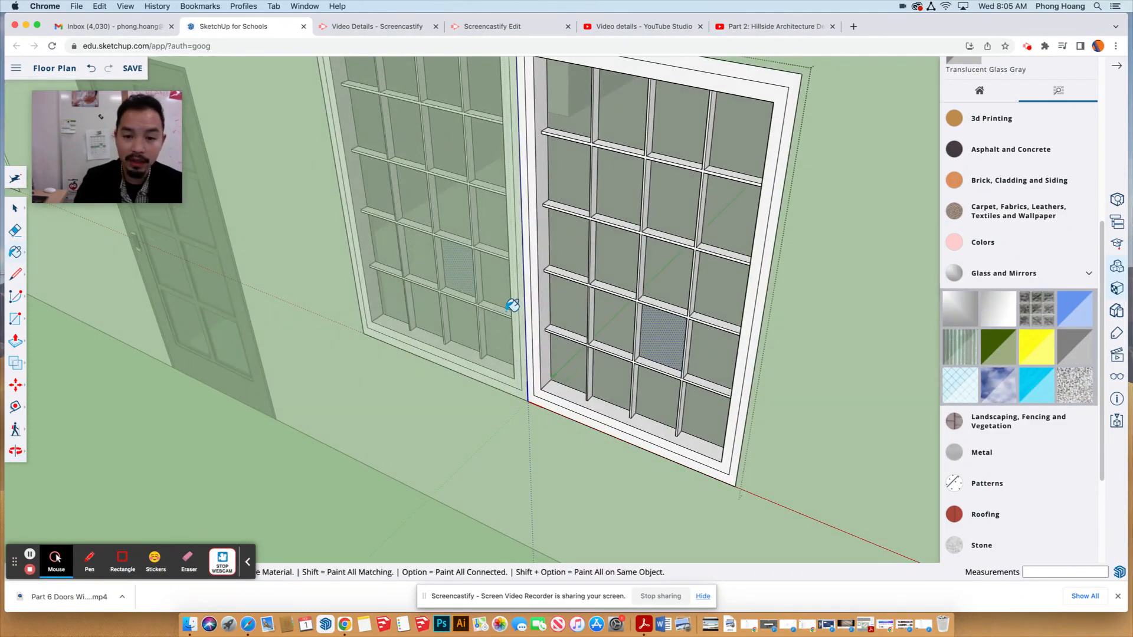
{"action": "scroll", "coordinate": [506, 303], "scroll_direction": "down", "scroll_amount": 6}
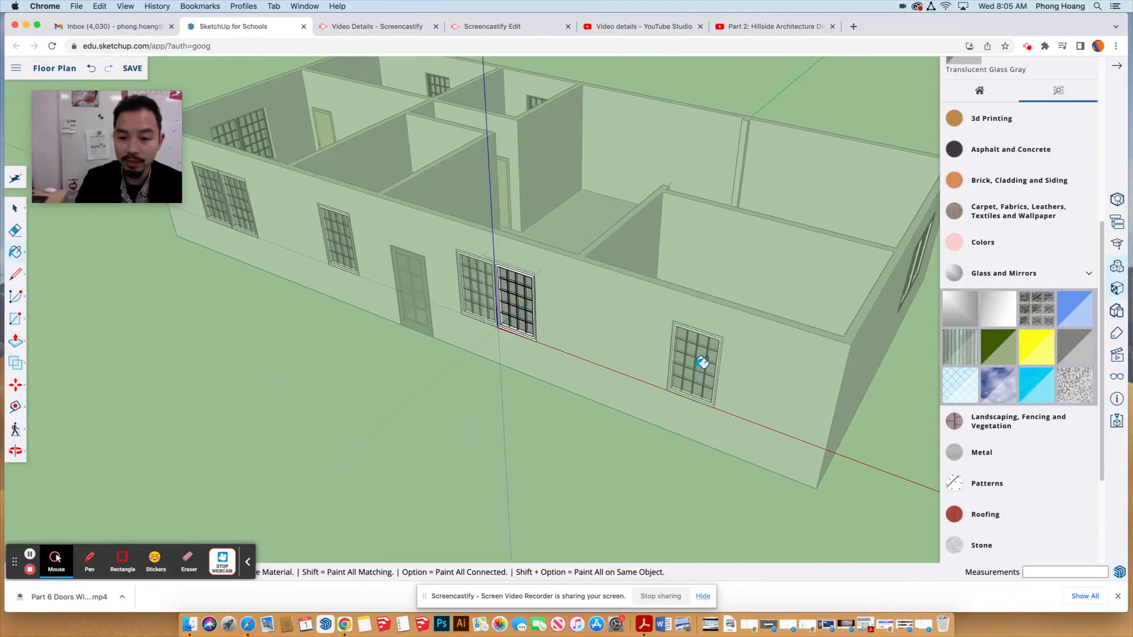
{"action": "scroll", "coordinate": [702, 363], "scroll_direction": "up", "scroll_amount": 8}
{"action": "mouse_move", "coordinate": [608, 372]}
{"action": "middle_mouse_down"}
{"action": "mouse_move", "coordinate": [470, 288]}
{"action": "mouse_move", "coordinate": [514, 198]}
{"action": "mouse_move", "coordinate": [508, 164]}
{"action": "mouse_move", "coordinate": [622, 185]}
{"action": "mouse_move", "coordinate": [714, 187]}
{"action": "mouse_move", "coordinate": [724, 177]}
{"action": "mouse_move", "coordinate": [539, 207]}
{"action": "mouse_move", "coordinate": [494, 248]}
{"action": "mouse_move", "coordinate": [504, 246]}
{"action": "middle_mouse_up"}
{"action": "scroll", "coordinate": [272, 177], "scroll_direction": "up", "scroll_amount": 8}
{"action": "scroll", "coordinate": [504, 246], "scroll_direction": "down", "scroll_amount": 10}
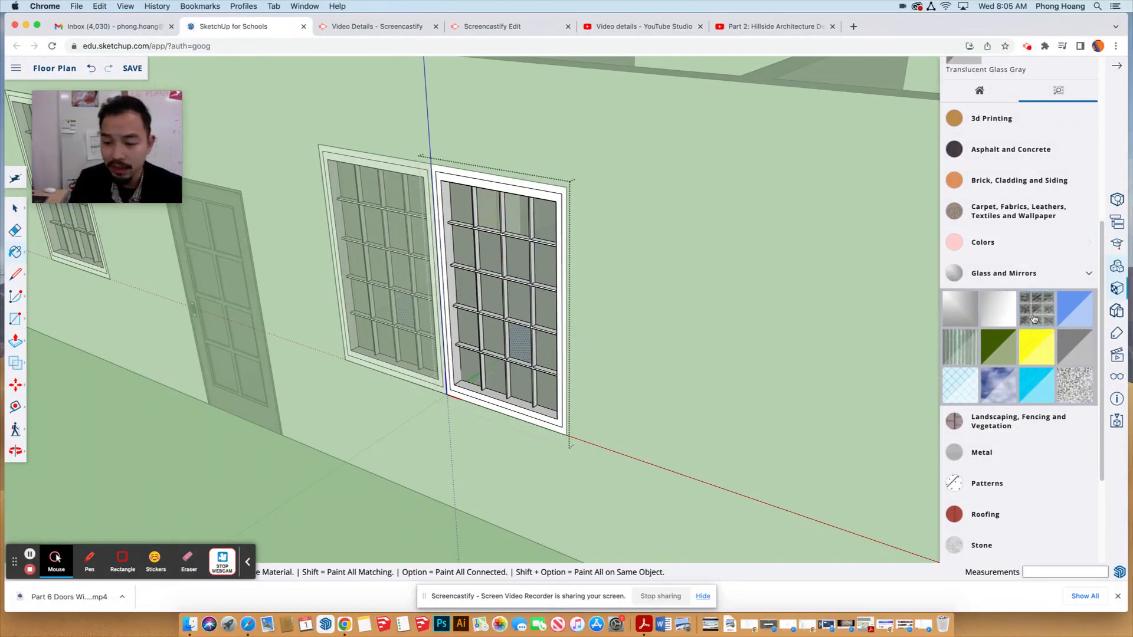
{"action": "scroll", "coordinate": [1030, 327], "scroll_direction": "down", "scroll_amount": 3}
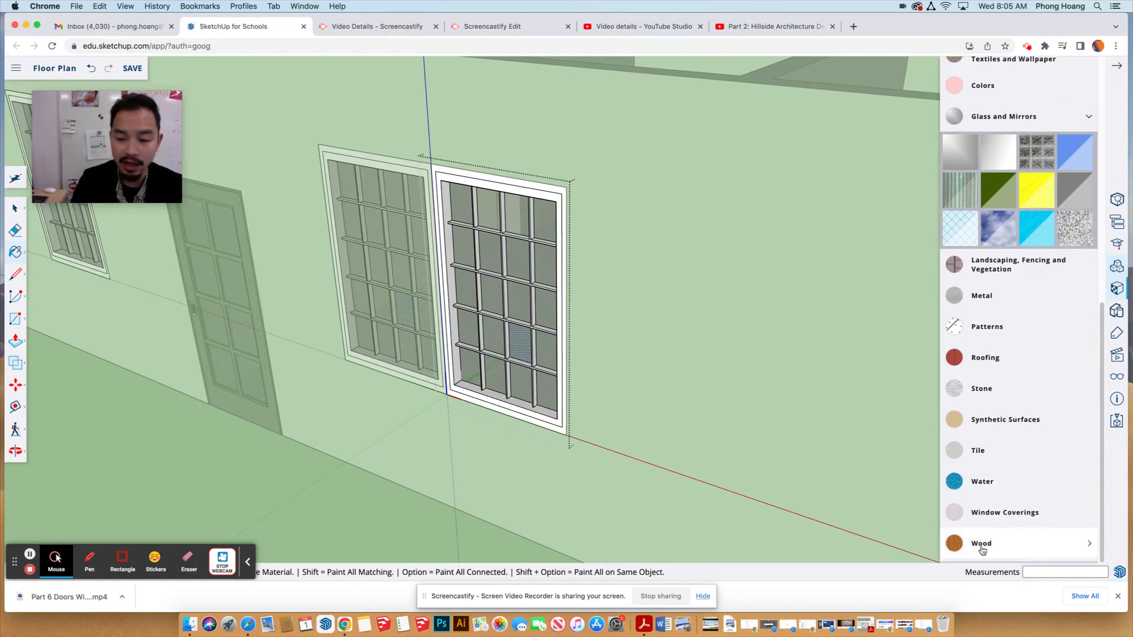
{"action": "left_click", "coordinate": [982, 546]}
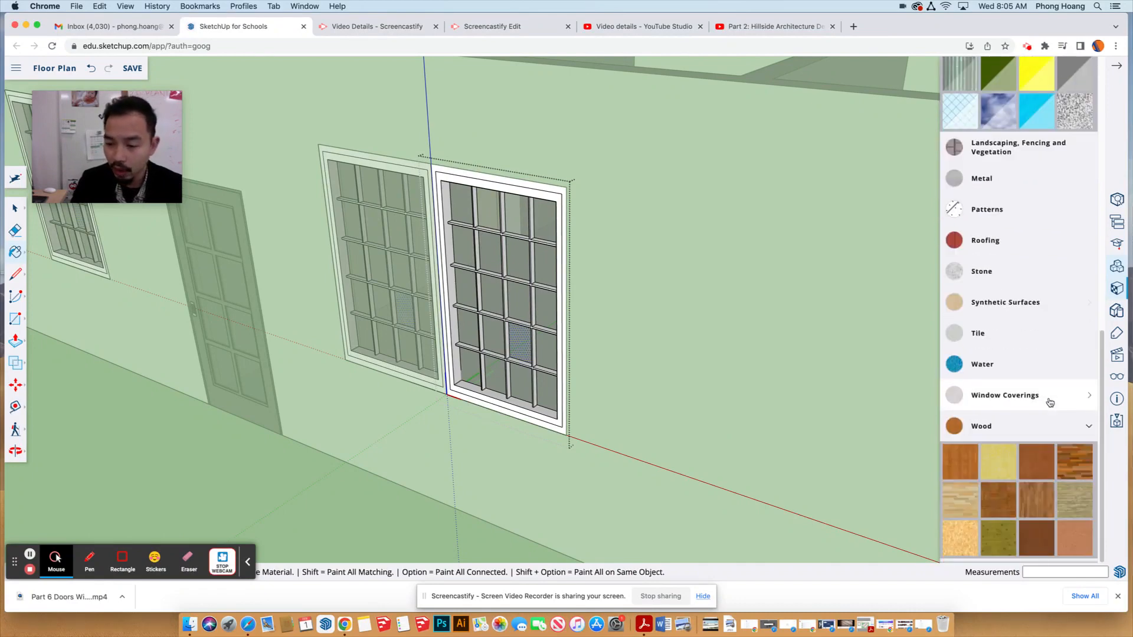
{"action": "scroll", "coordinate": [553, 420], "scroll_direction": "up", "scroll_amount": 1}
{"action": "left_click", "coordinate": [553, 419]}
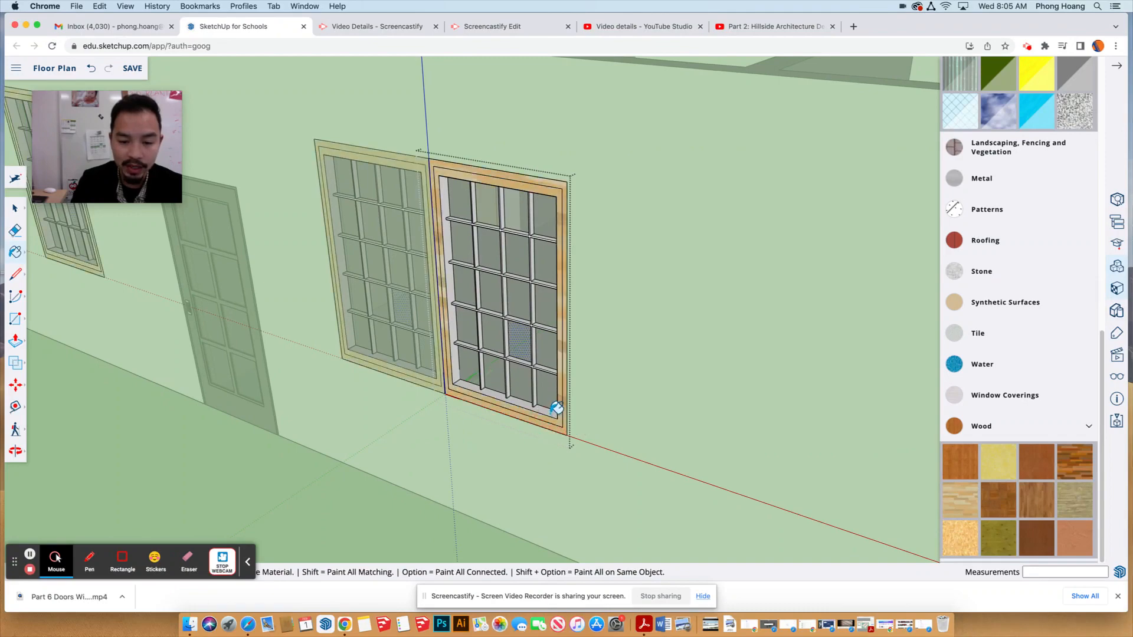
{"action": "scroll", "coordinate": [554, 410], "scroll_direction": "up", "scroll_amount": 1}
{"action": "scroll", "coordinate": [453, 361], "scroll_direction": "up", "scroll_amount": 1}
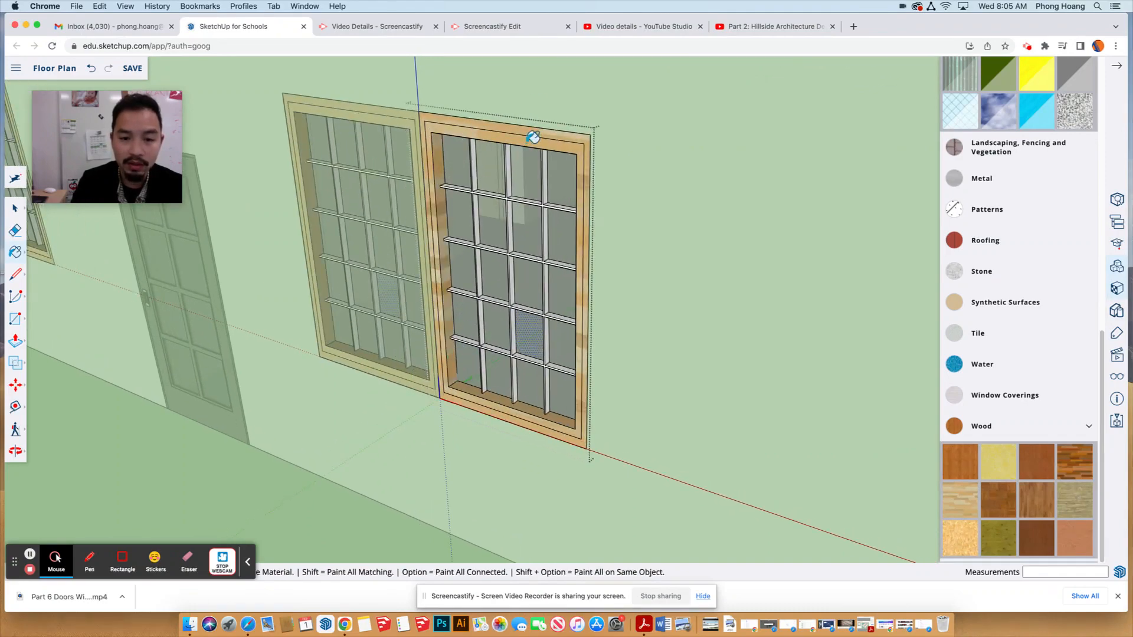
- Try to paint the side of the grid bar along the frame's right inner edge with the light wood material
{"action": "middle_click_drag", "start_coordinate": [663, 204], "coordinate": [710, 131]}
{"action": "scroll", "coordinate": [705, 147], "scroll_direction": "up", "scroll_amount": 1}
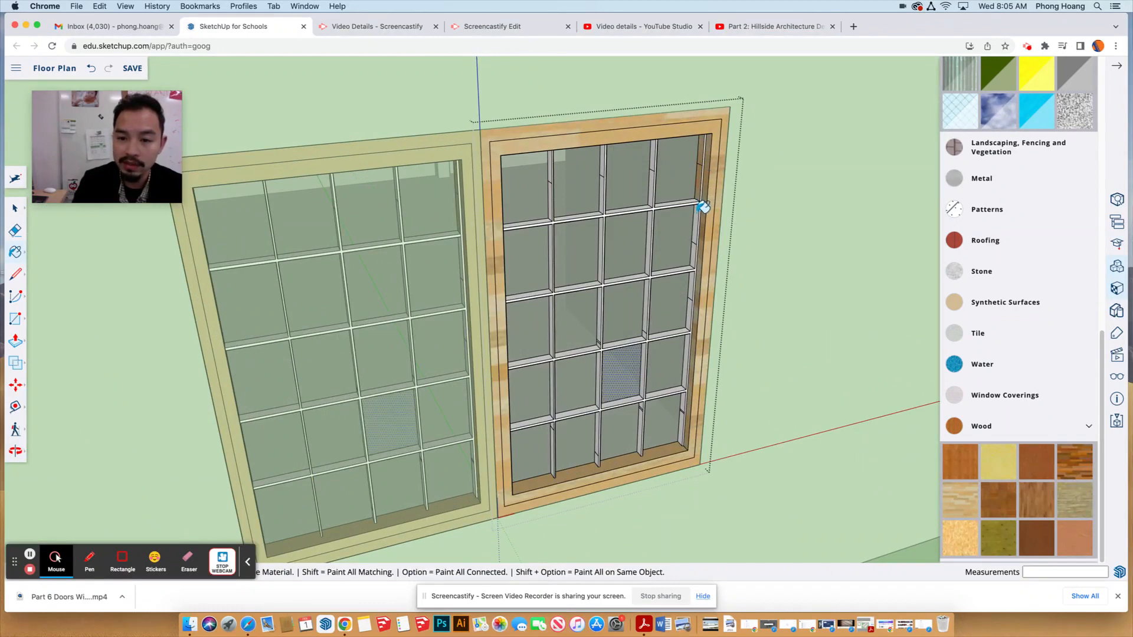
{"action": "scroll", "coordinate": [698, 239], "scroll_direction": "up", "scroll_amount": 2}
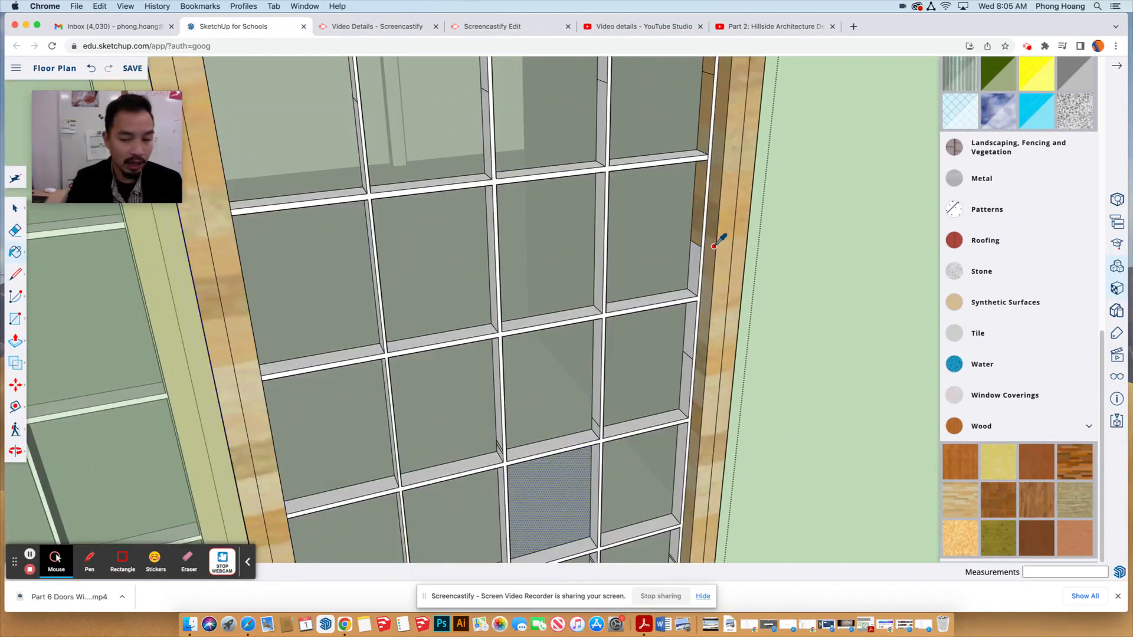
{"action": "scroll", "coordinate": [687, 313], "scroll_direction": "down", "scroll_amount": 3}
{"action": "mouse_move", "coordinate": [685, 319]}
{"action": "middle_mouse_down"}
{"action": "mouse_move", "coordinate": [688, 68]}
{"action": "mouse_move", "coordinate": [663, 114]}
{"action": "mouse_move", "coordinate": [676, 146]}
{"action": "mouse_move", "coordinate": [667, 111]}
{"action": "middle_mouse_up"}
{"action": "scroll", "coordinate": [653, 157], "scroll_direction": "up", "scroll_amount": 5}
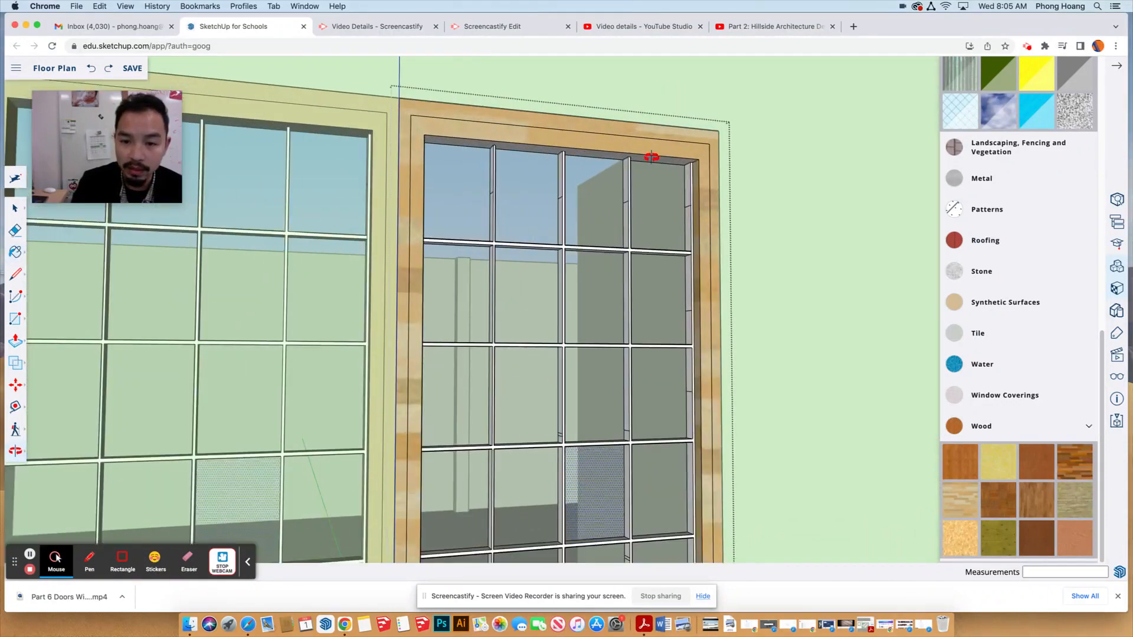
{"action": "left_click", "coordinate": [964, 507]}
{"action": "scroll", "coordinate": [671, 161], "scroll_direction": "down", "scroll_amount": 5}
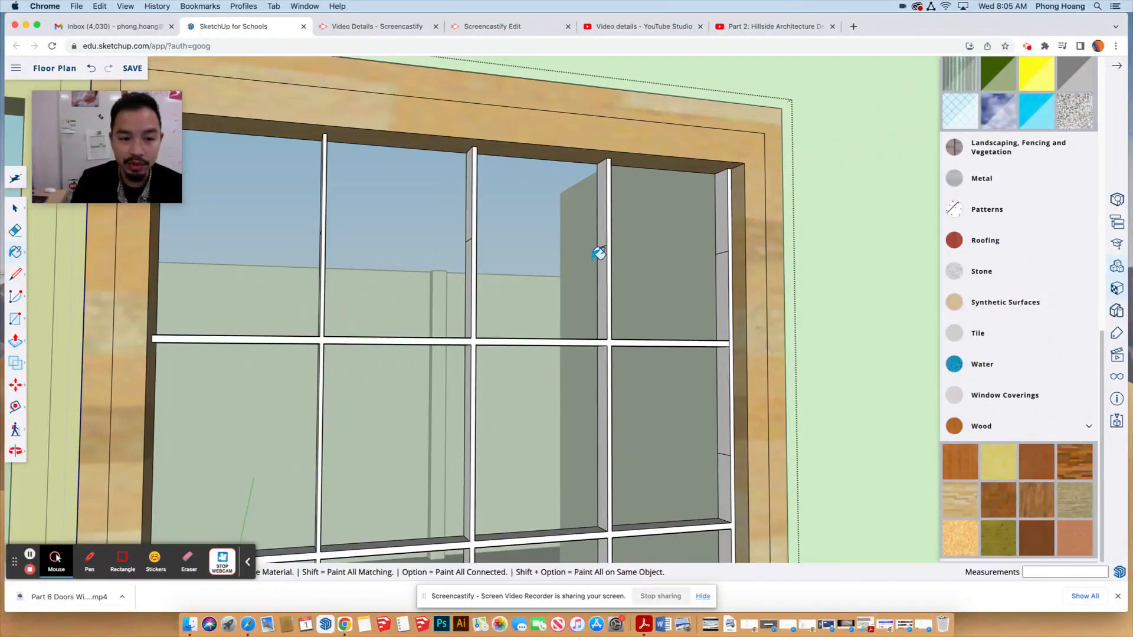
{"action": "scroll", "coordinate": [616, 260], "scroll_direction": "down", "scroll_amount": 5}
{"action": "mouse_move", "coordinate": [616, 259]}
{"action": "middle_mouse_down"}
{"action": "mouse_move", "coordinate": [539, 360]}
{"action": "mouse_move", "coordinate": [425, 451]}
{"action": "mouse_move", "coordinate": [437, 451]}
{"action": "middle_mouse_up"}
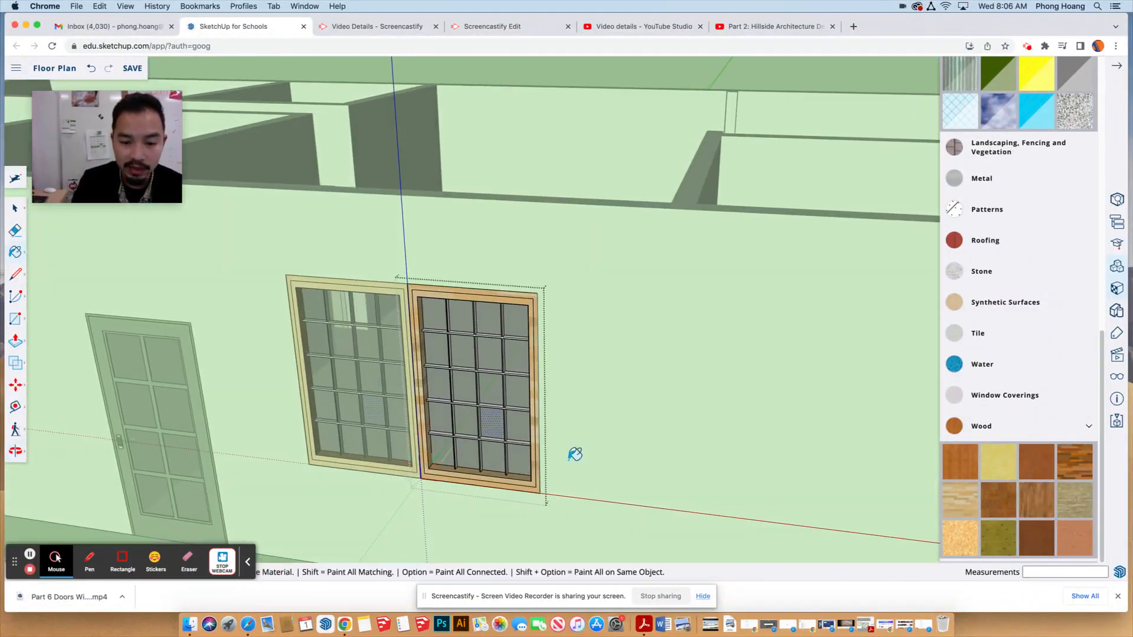
- Paint the front face of the window's grid bars with a gray material from the Metal collection
{"action": "left_click", "coordinate": [985, 179]}
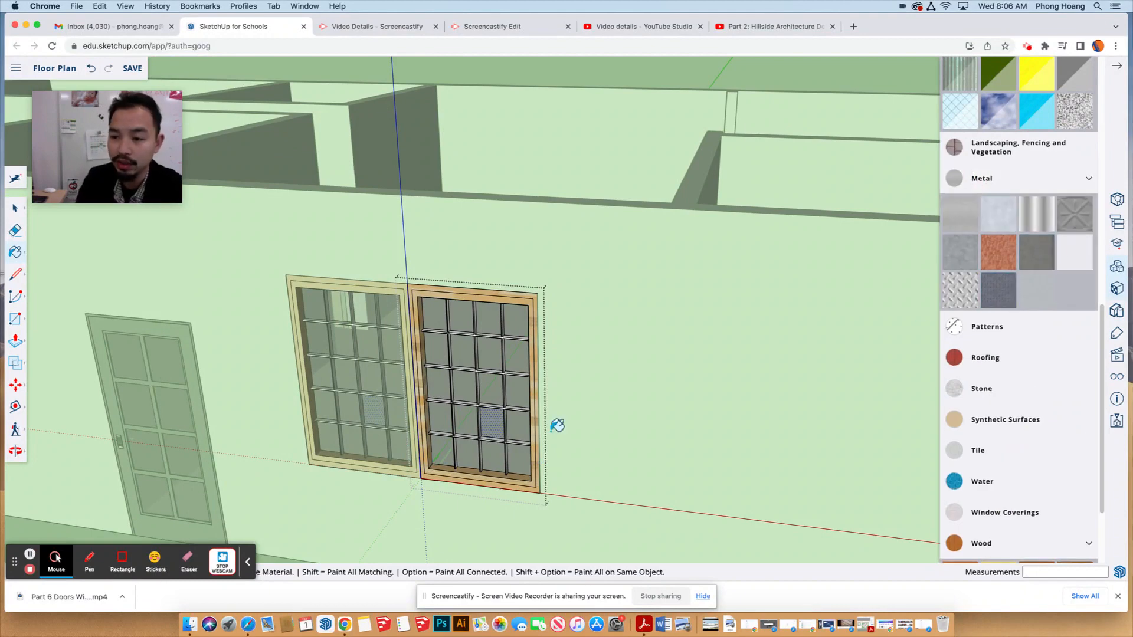
{"action": "scroll", "coordinate": [481, 460], "scroll_direction": "up", "scroll_amount": 5}
{"action": "scroll", "coordinate": [542, 465], "scroll_direction": "down", "scroll_amount": 3}
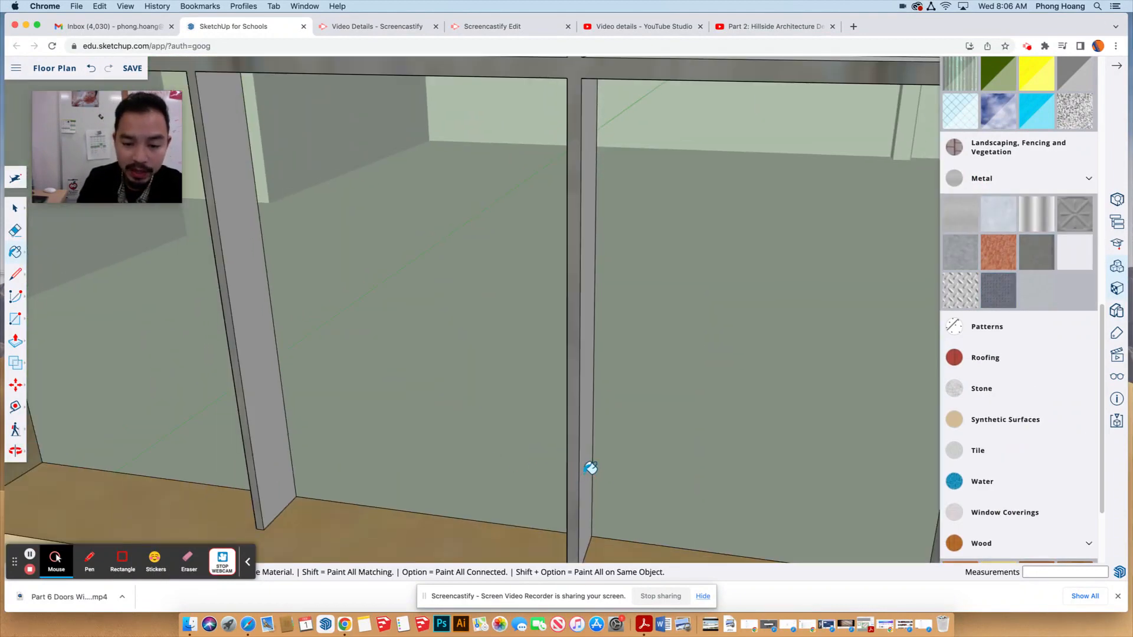
{"action": "scroll", "coordinate": [543, 424], "scroll_direction": "down", "scroll_amount": 4}
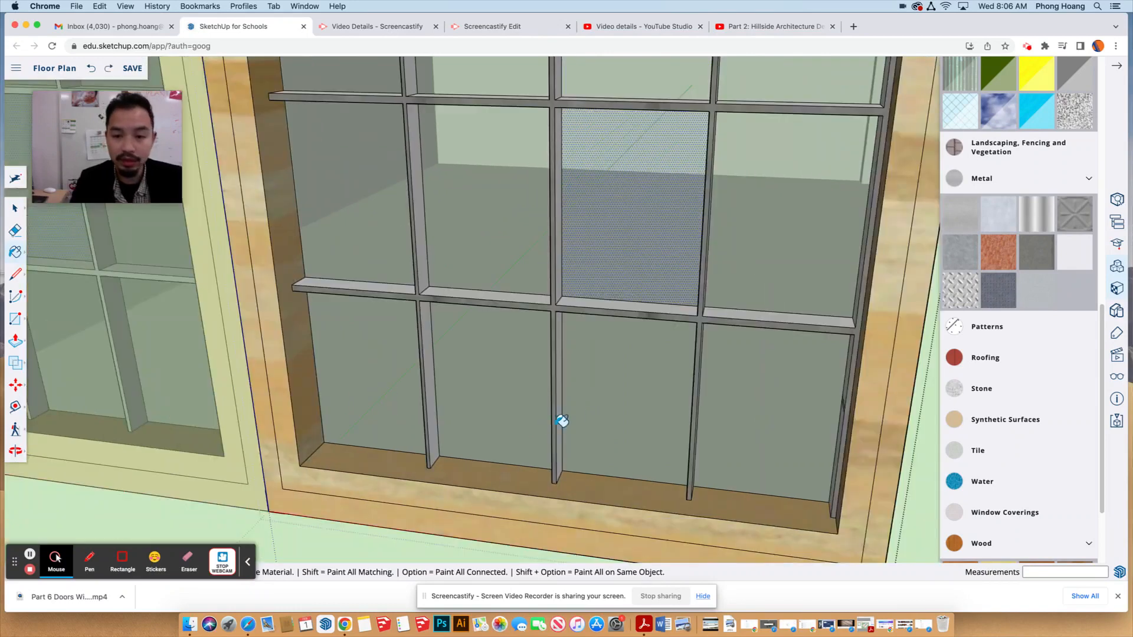
- Paint the top faces of the lowest horizontal grid bar and the right-hand sides of the nearby vertical bars with the metal material
{"action": "left_click", "coordinate": [558, 343]}
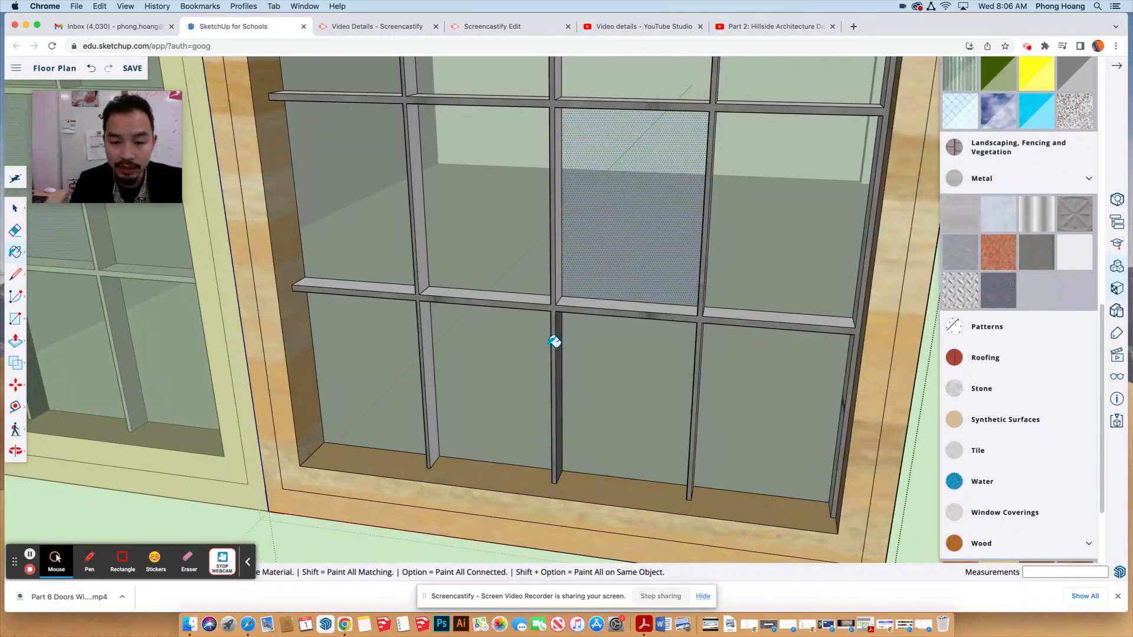
{"action": "left_click", "coordinate": [429, 347]}
{"action": "left_click", "coordinate": [436, 294]}
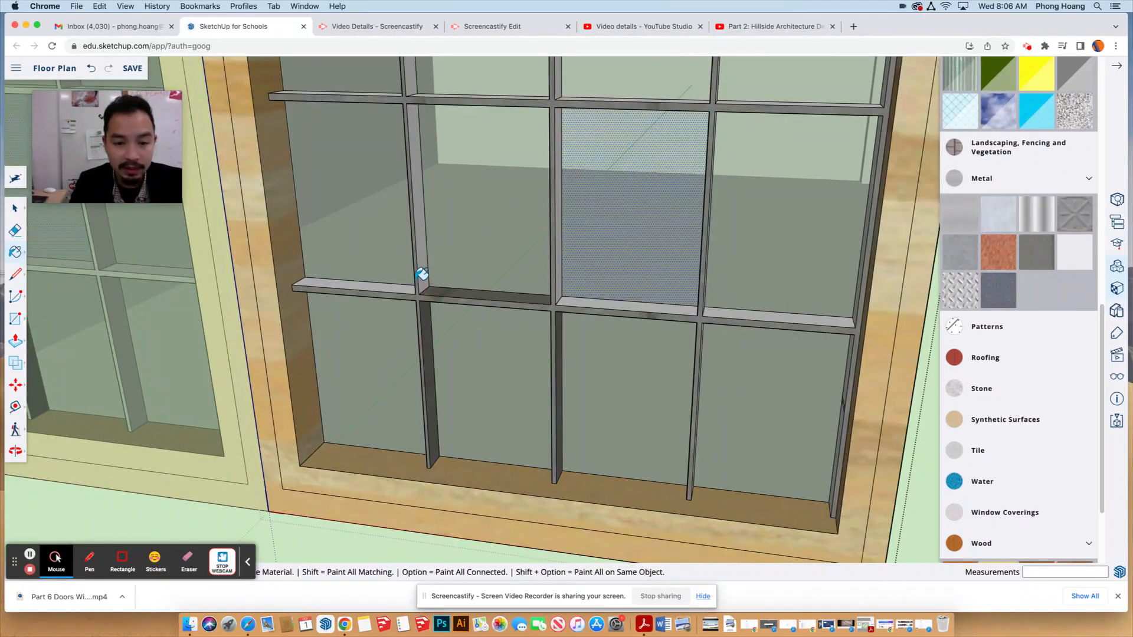
{"action": "left_click", "coordinate": [421, 279]}
{"action": "left_click", "coordinate": [401, 287]}
{"action": "left_click", "coordinate": [637, 305]}
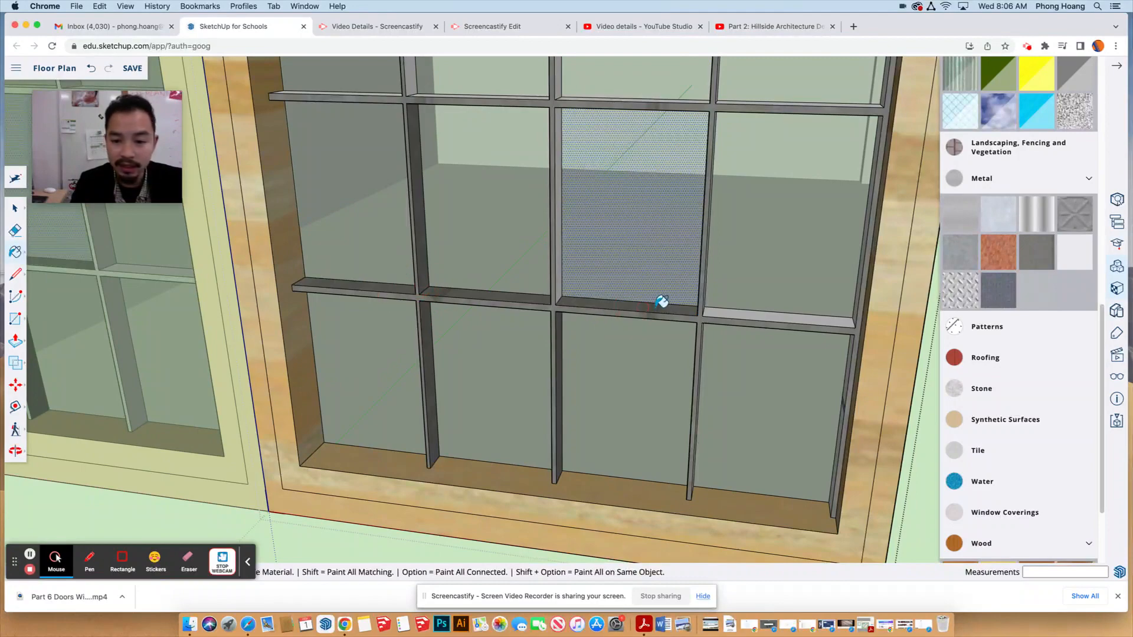
{"action": "left_click", "coordinate": [720, 313]}
- Continue the metal finish on the right-hand sides of the middle vertical bars and the top faces of the second-lowest horizontal bar
{"action": "middle_click_drag", "start_coordinate": [714, 319], "coordinate": [674, 321]}
{"action": "left_click", "coordinate": [651, 349]}
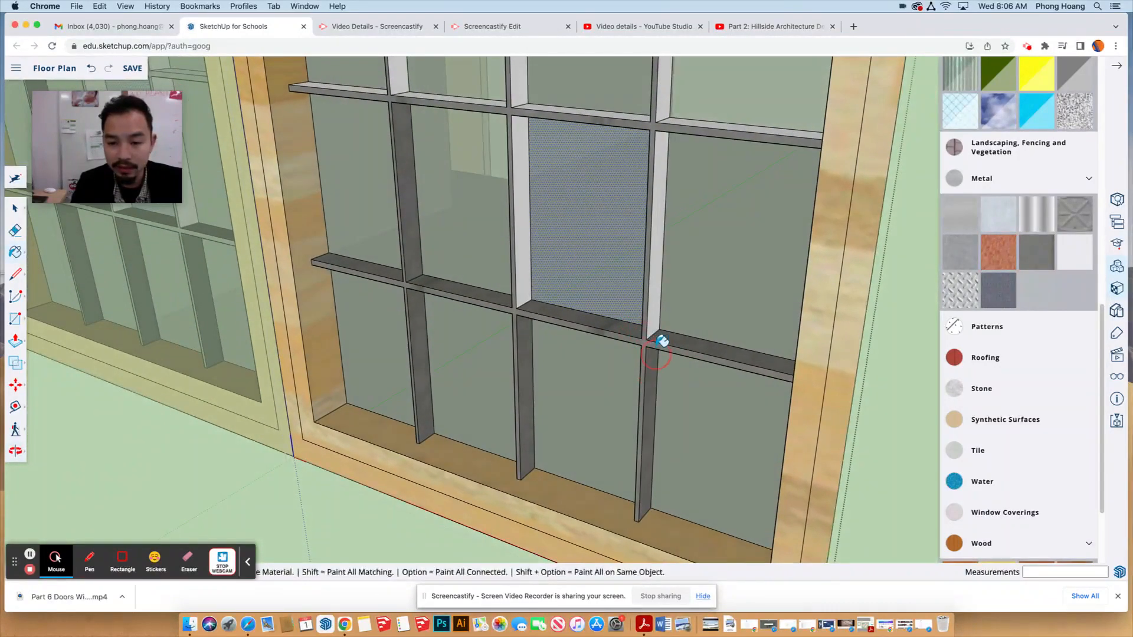
{"action": "left_click", "coordinate": [658, 322]}
{"action": "left_click", "coordinate": [522, 215]}
{"action": "left_click", "coordinate": [521, 92]}
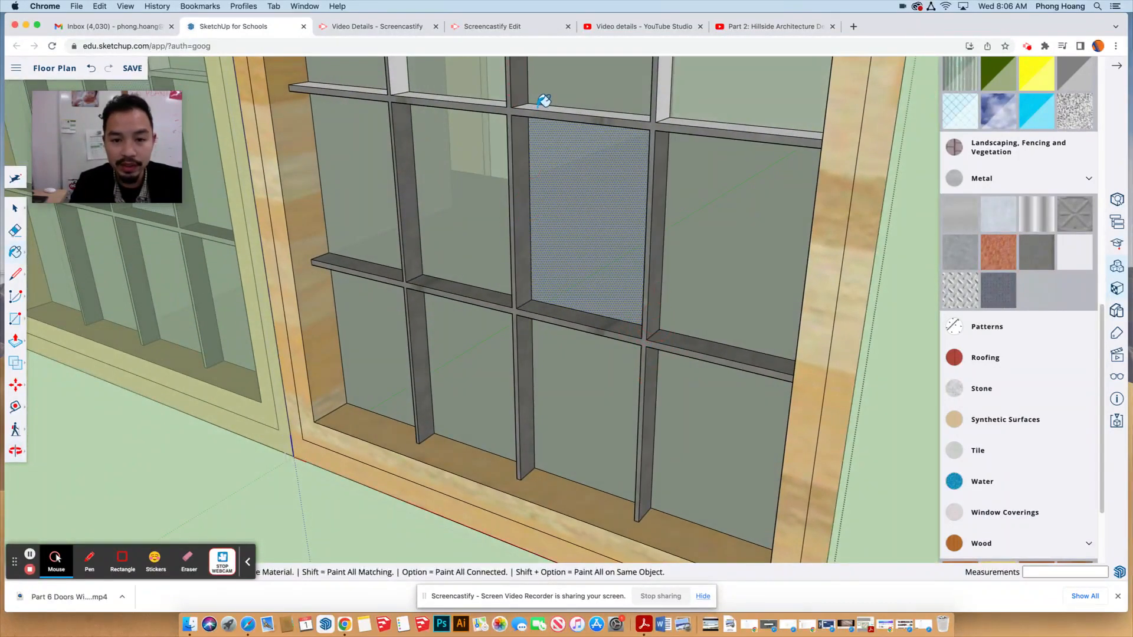
{"action": "left_click", "coordinate": [543, 102]}
{"action": "left_click", "coordinate": [666, 91]}
{"action": "left_click", "coordinate": [691, 125]}
{"action": "mouse_move", "coordinate": [528, 213]}
{"action": "middle_mouse_down"}
{"action": "mouse_move", "coordinate": [538, 248]}
{"action": "mouse_move", "coordinate": [481, 271]}
{"action": "middle_mouse_up"}
{"action": "left_click", "coordinate": [461, 288]}
{"action": "left_click", "coordinate": [514, 323]}
{"action": "left_click", "coordinate": [384, 298]}
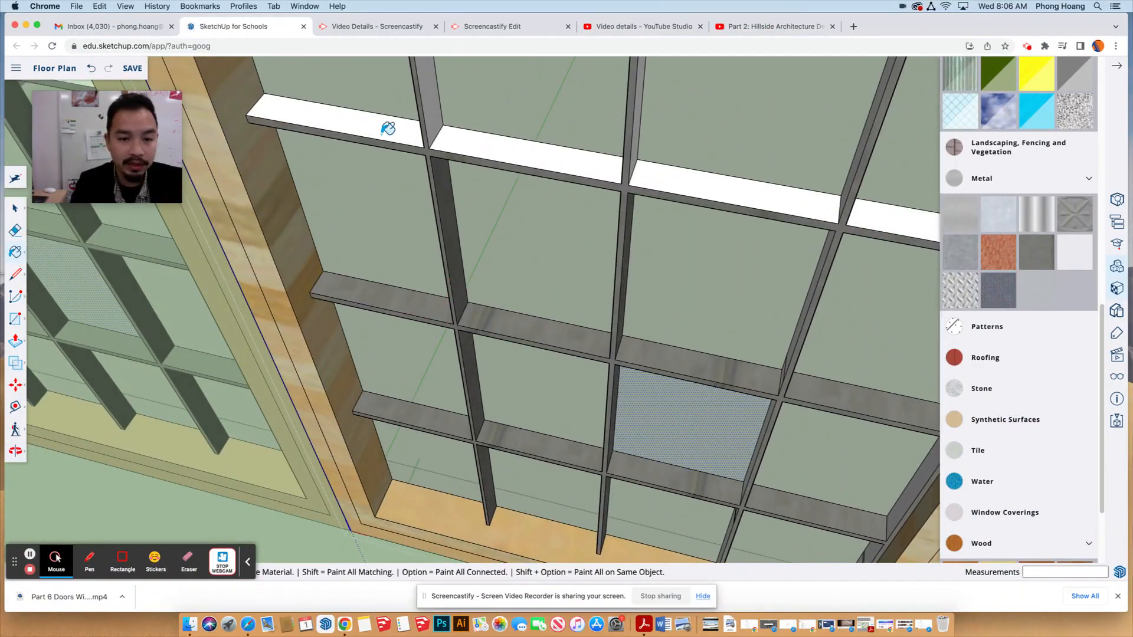
- Paint the top segments of the third horizontal bar from the bottom and the adjoining vertical bar sides with the metal material
{"action": "left_click", "coordinate": [387, 125]}
{"action": "left_click", "coordinate": [428, 121]}
{"action": "left_click", "coordinate": [458, 142]}
{"action": "scroll", "coordinate": [449, 167], "scroll_direction": "down", "scroll_amount": 5}
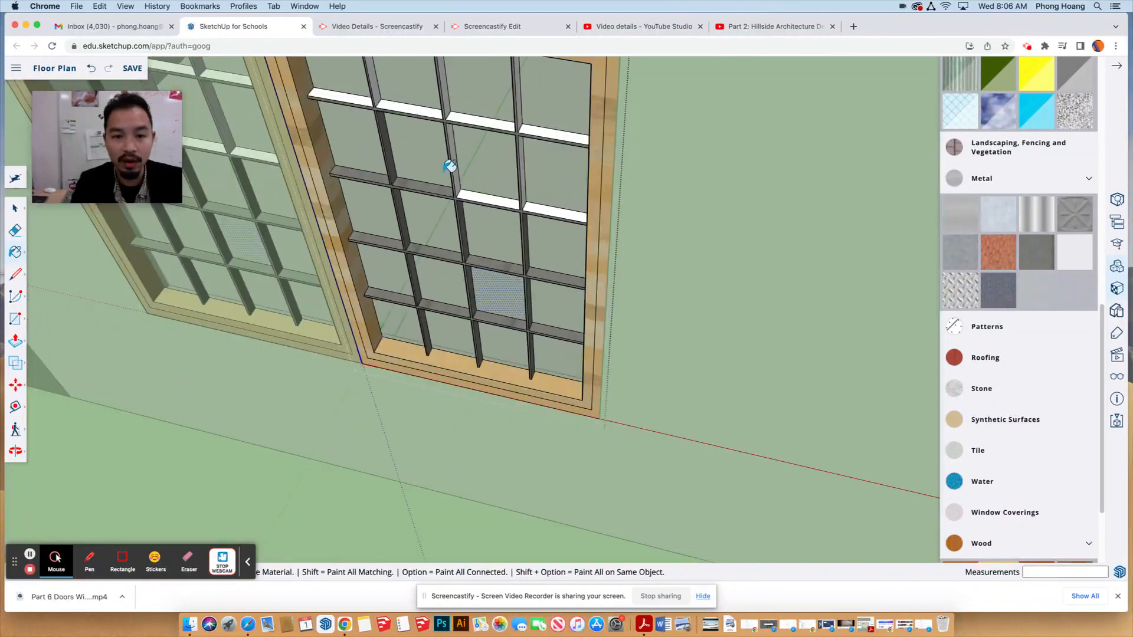
{"action": "left_click", "coordinate": [460, 175]}
{"action": "left_click", "coordinate": [489, 198]}
{"action": "scroll", "coordinate": [526, 190], "scroll_direction": "up", "scroll_amount": 3}
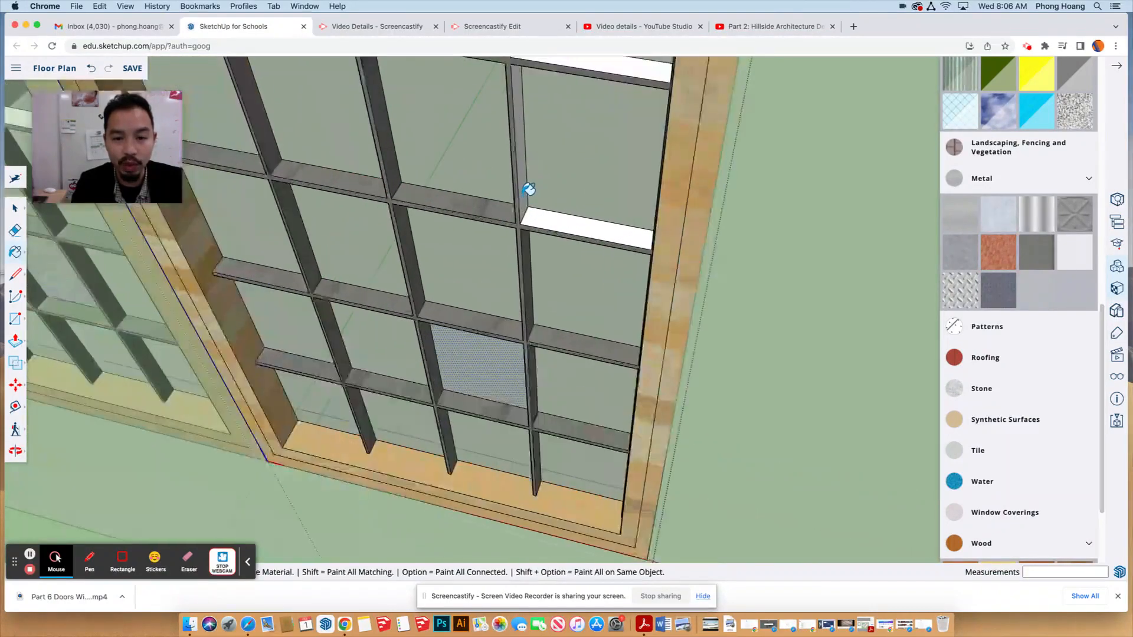
{"action": "left_click", "coordinate": [522, 192]}
{"action": "left_click", "coordinate": [549, 211]}
- Paint the lower left-facing side segments of the grid bar along the frame's right edge with the metal material
{"action": "mouse_move", "coordinate": [550, 212]}
{"action": "middle_mouse_down"}
{"action": "mouse_move", "coordinate": [602, 273]}
{"action": "mouse_move", "coordinate": [766, 296]}
{"action": "mouse_move", "coordinate": [739, 407]}
{"action": "middle_mouse_up"}
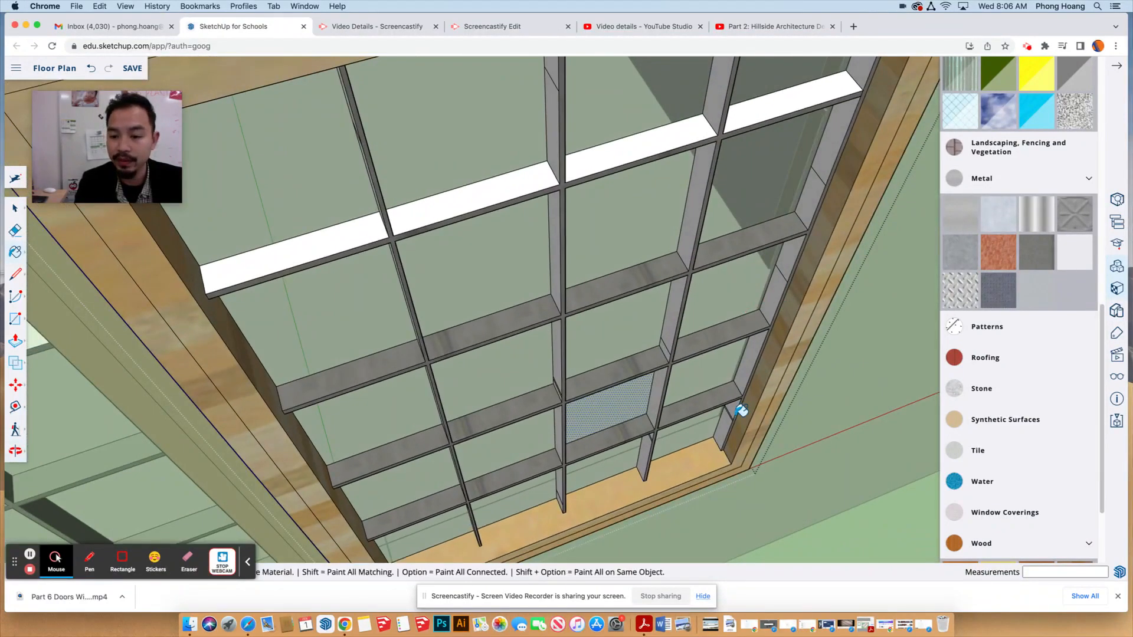
{"action": "left_click", "coordinate": [735, 408]}
{"action": "left_click", "coordinate": [749, 372]}
{"action": "left_click", "coordinate": [784, 271]}
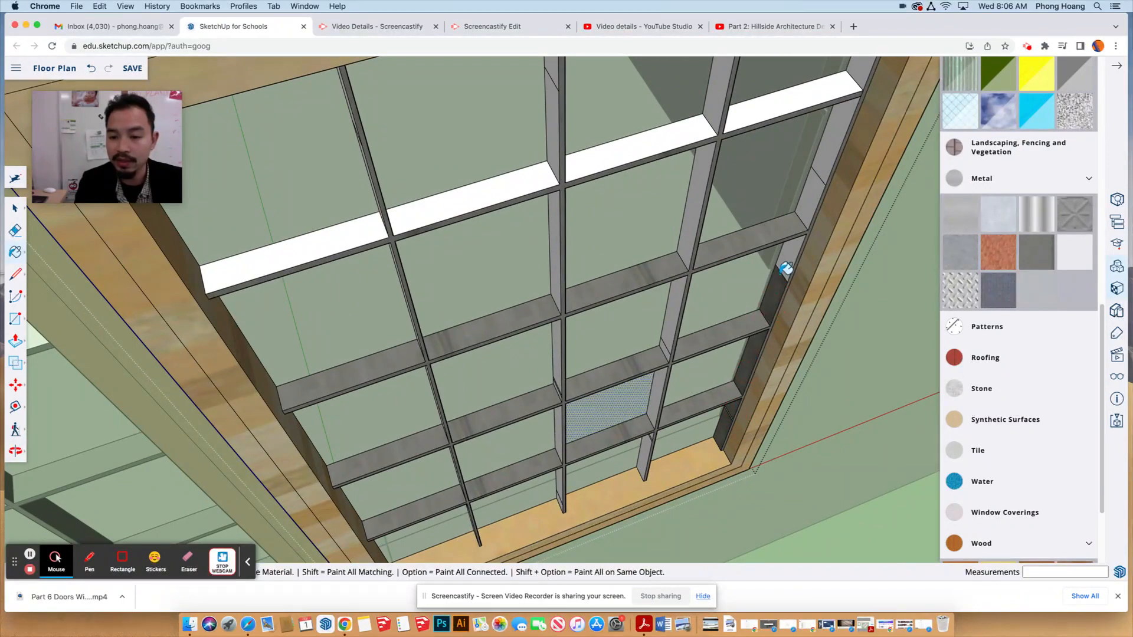
- Paint the left-facing sides of the three vertical grid bars in the two lowest rows with the metal material
{"action": "left_click", "coordinate": [651, 452]}
{"action": "mouse_move", "coordinate": [663, 423]}
{"action": "middle_mouse_down"}
{"action": "mouse_move", "coordinate": [653, 433]}
{"action": "mouse_move", "coordinate": [708, 354]}
{"action": "middle_mouse_up"}
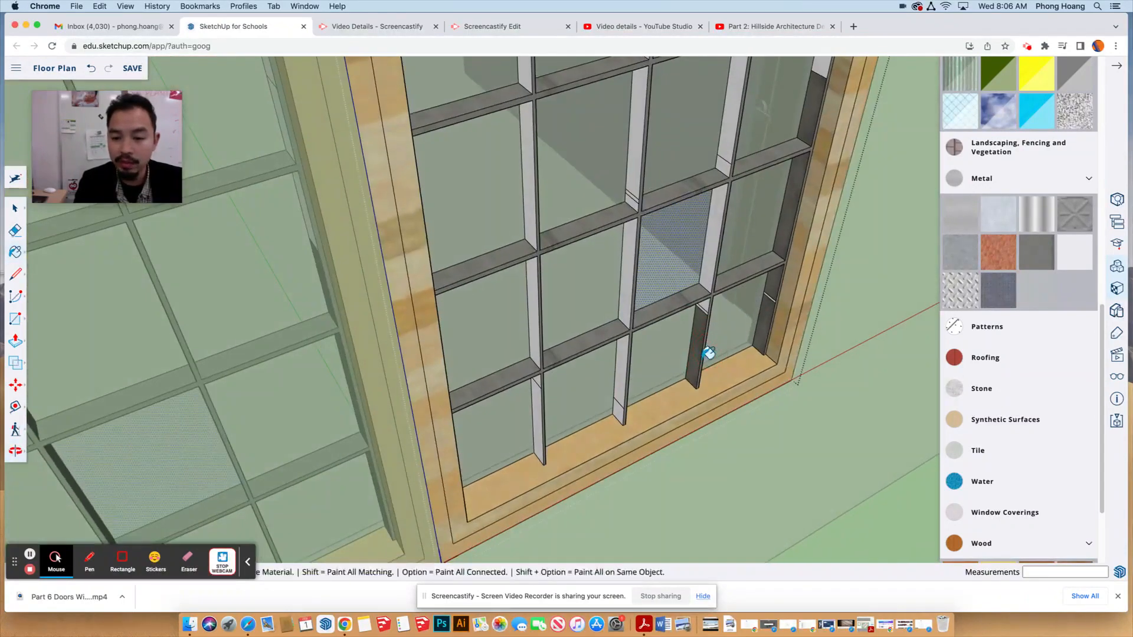
{"action": "scroll", "coordinate": [709, 354], "scroll_direction": "up", "scroll_amount": 2}
{"action": "scroll", "coordinate": [710, 292], "scroll_direction": "up", "scroll_amount": 2}
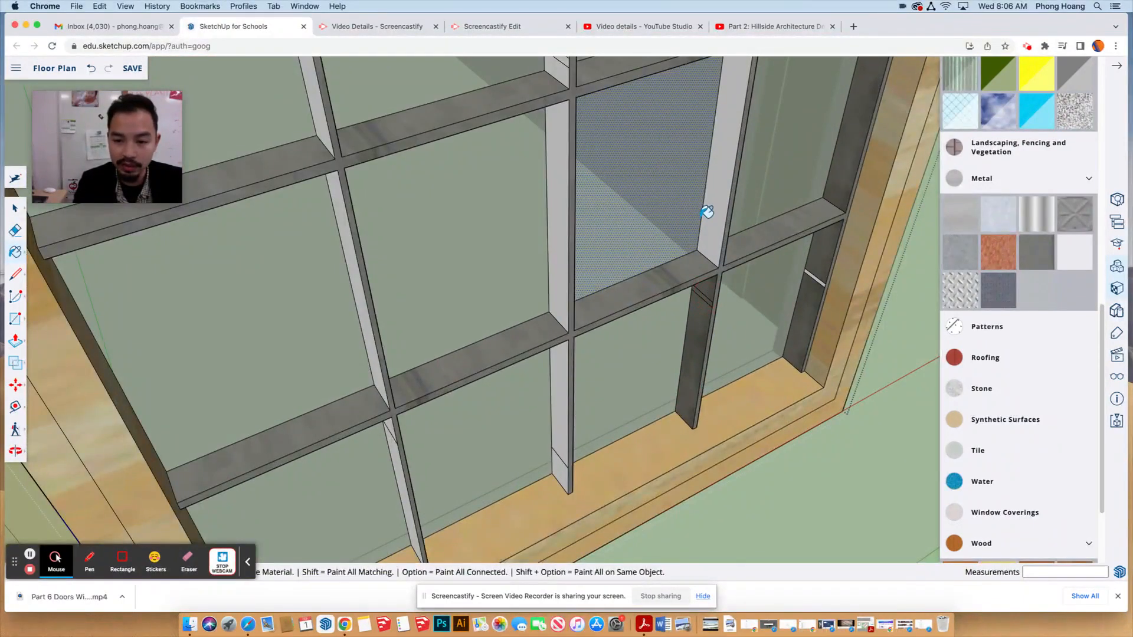
{"action": "left_click", "coordinate": [716, 233]}
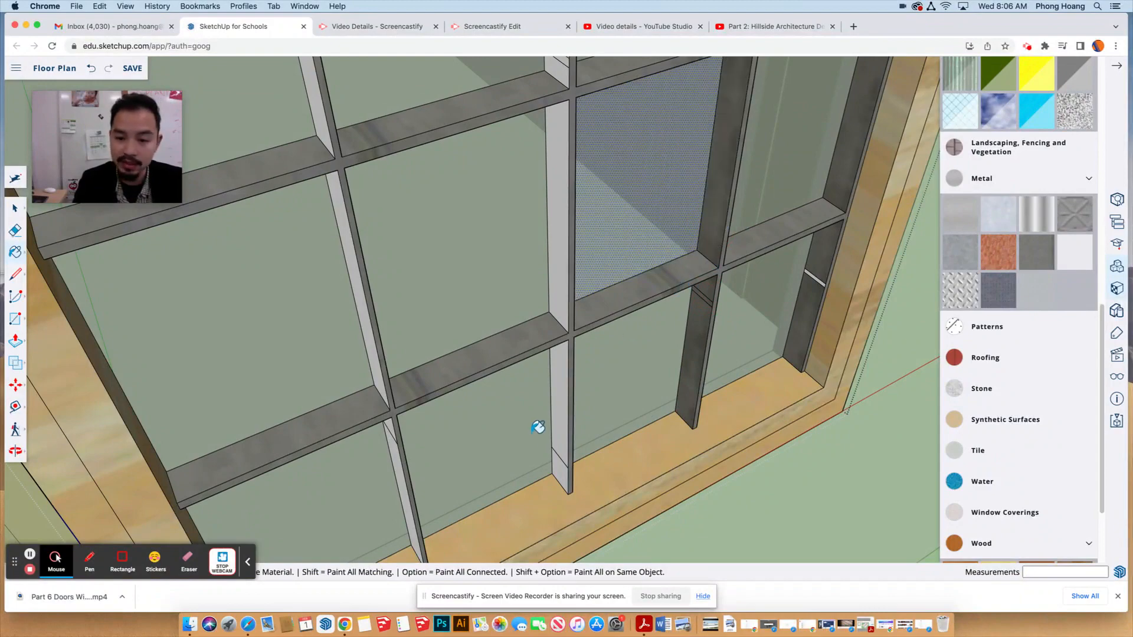
{"action": "left_click", "coordinate": [564, 472]}
{"action": "left_click", "coordinate": [566, 282]}
{"action": "mouse_move", "coordinate": [531, 388]}
{"action": "middle_mouse_down"}
{"action": "mouse_move", "coordinate": [501, 435]}
{"action": "mouse_move", "coordinate": [509, 442]}
{"action": "middle_mouse_up"}
{"action": "left_click", "coordinate": [502, 426]}
{"action": "left_click", "coordinate": [503, 389]}
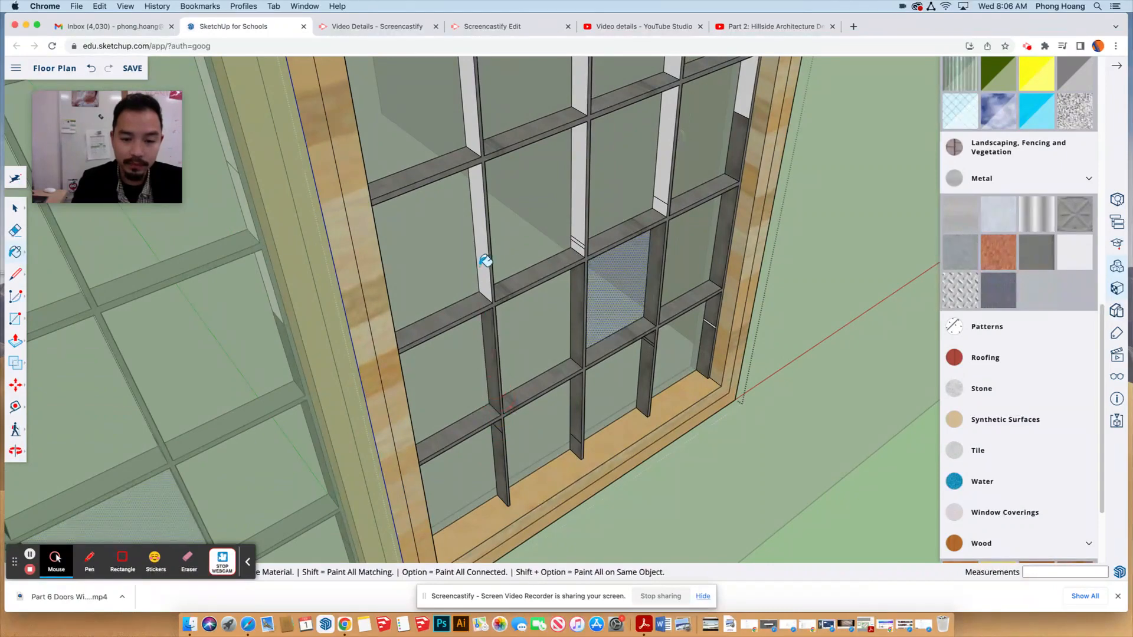
- Continue the metal finish on the left-facing sides of the three vertical bars in the third row from the bottom
{"action": "left_click", "coordinate": [485, 260]}
{"action": "scroll", "coordinate": [581, 233], "scroll_direction": "up", "scroll_amount": 3}
{"action": "left_click", "coordinate": [589, 232]}
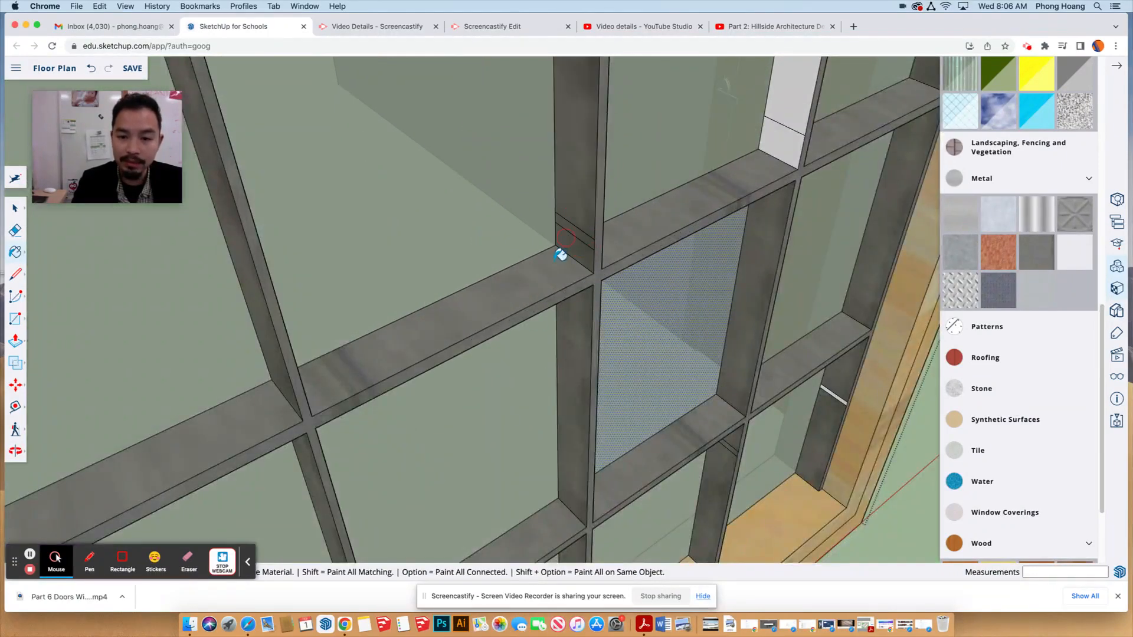
{"action": "scroll", "coordinate": [527, 418], "scroll_direction": "down", "scroll_amount": 3}
{"action": "left_click", "coordinate": [709, 221]}
{"action": "left_click", "coordinate": [714, 195]}
- Paint the left vertical bar's upper left-facing side and the adjoining top face of the highest horizontal bar with the metal material
{"action": "scroll", "coordinate": [616, 422], "scroll_direction": "down", "scroll_amount": 3}
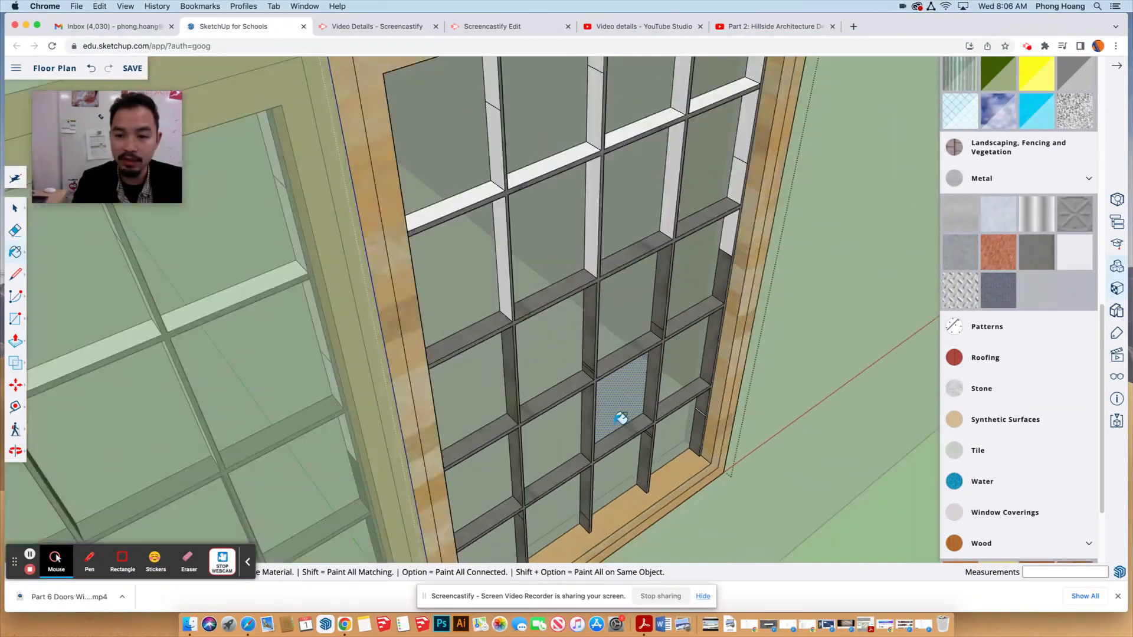
{"action": "left_click", "coordinate": [511, 247]}
{"action": "left_click", "coordinate": [501, 187]}
{"action": "left_click", "coordinate": [498, 145]}
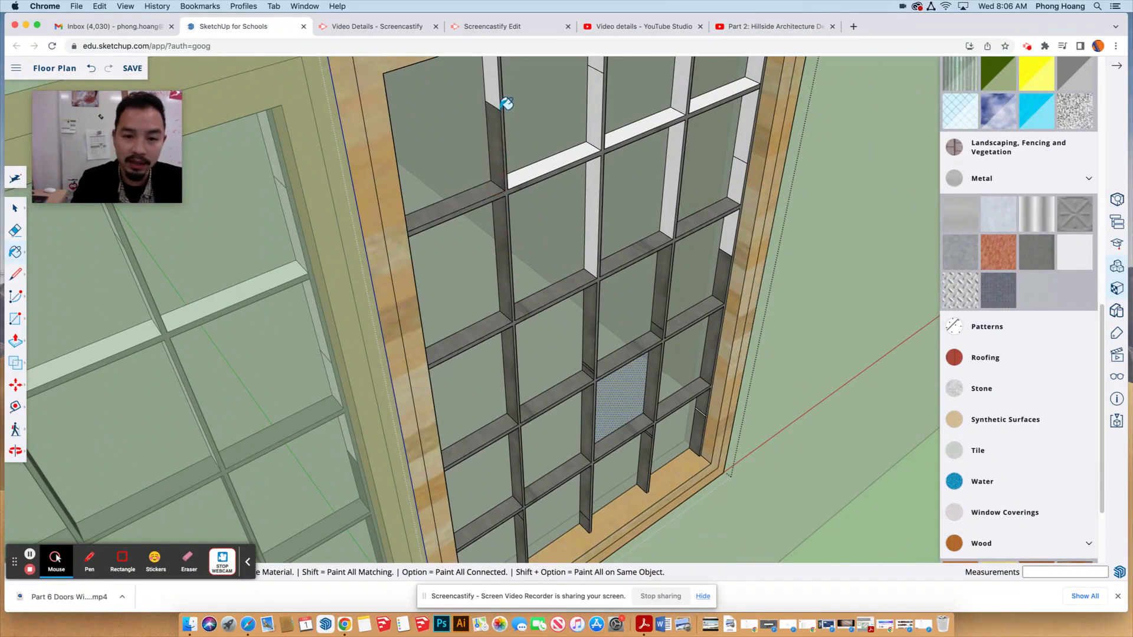
{"action": "left_click", "coordinate": [493, 83]}
- Paint the middle vertical bar's upper left-facing side and the adjoining second top-face segment of the highest horizontal bar in metal
{"action": "left_click", "coordinate": [594, 145]}
{"action": "left_click", "coordinate": [600, 132]}
{"action": "scroll", "coordinate": [541, 382], "scroll_direction": "down", "scroll_amount": 3}
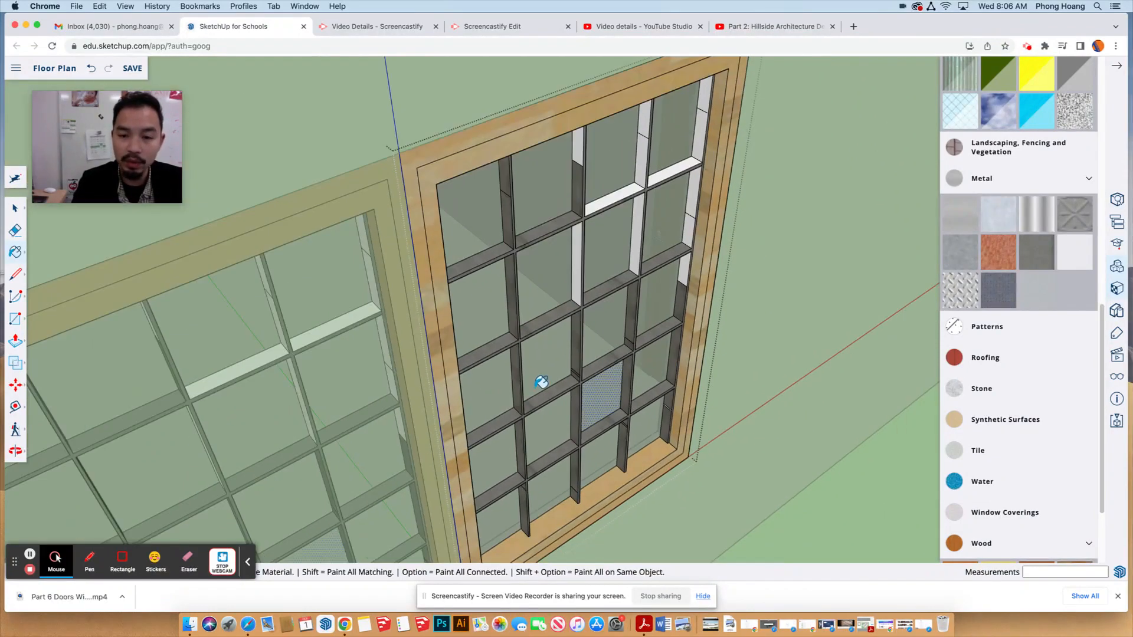
{"action": "scroll", "coordinate": [590, 118], "scroll_direction": "up", "scroll_amount": 3}
{"action": "left_click", "coordinate": [575, 177]}
{"action": "left_click", "coordinate": [572, 390]}
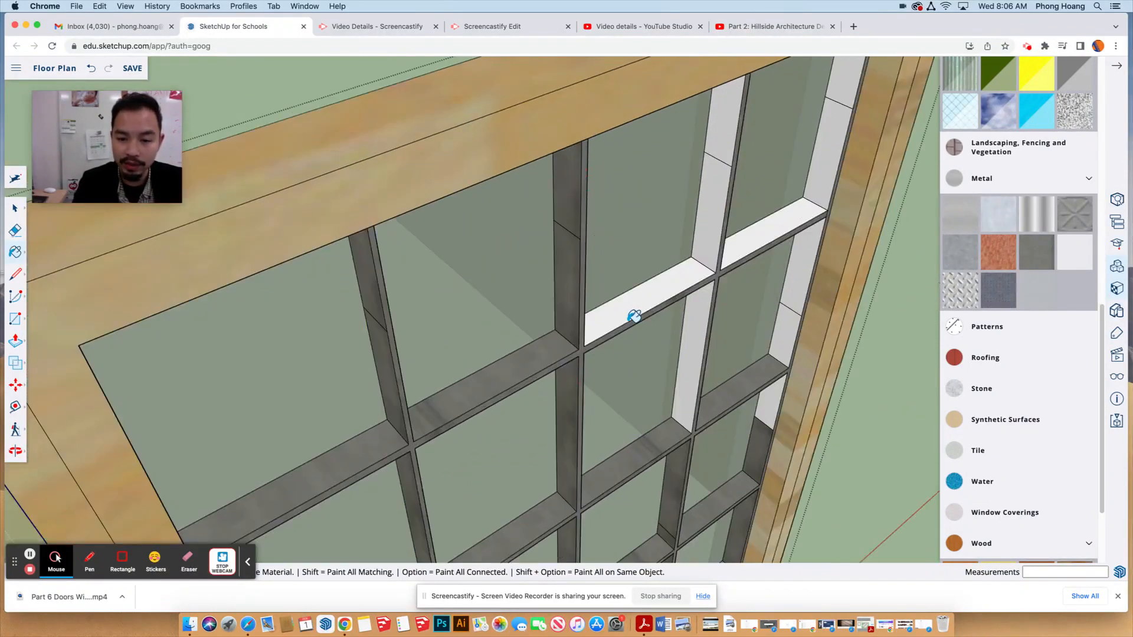
- Paint the right vertical bar's upper left-facing side and the remaining top faces of the highest horizontal bar with metal
{"action": "left_click", "coordinate": [717, 259]}
{"action": "left_click", "coordinate": [725, 254]}
{"action": "left_click", "coordinate": [726, 152]}
{"action": "left_click", "coordinate": [703, 303]}
{"action": "left_click", "coordinate": [768, 248]}
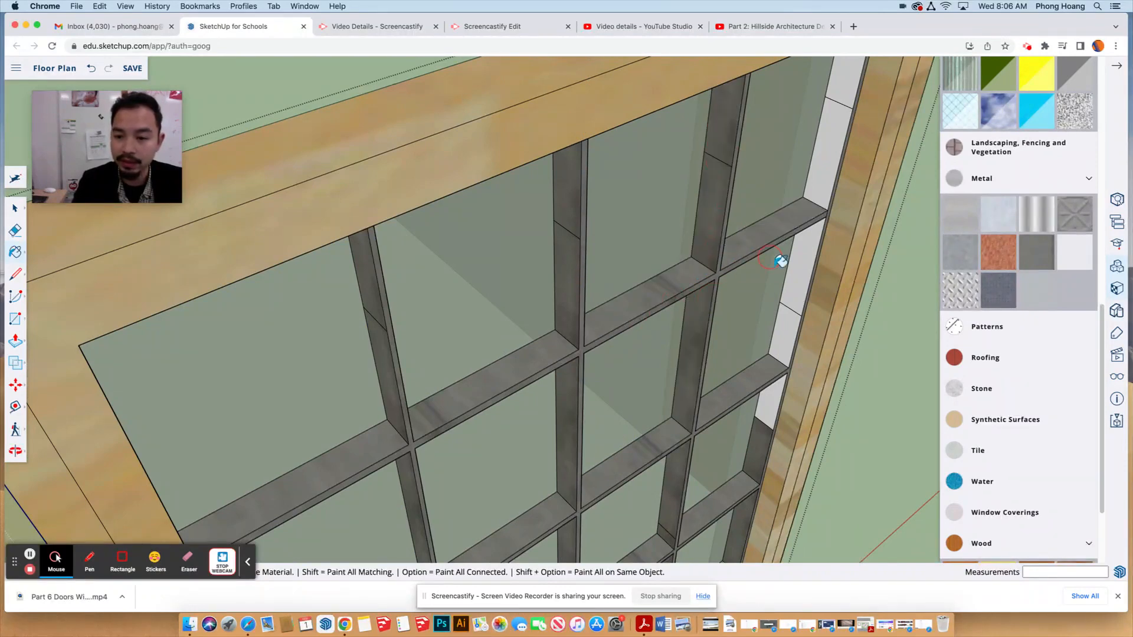
- Apply the metal material to the remaining upper side segments of the bar along the frame's right edge
{"action": "left_click", "coordinate": [775, 393]}
{"action": "left_click", "coordinate": [788, 336]}
{"action": "left_click", "coordinate": [805, 271]}
{"action": "left_click", "coordinate": [827, 159]}
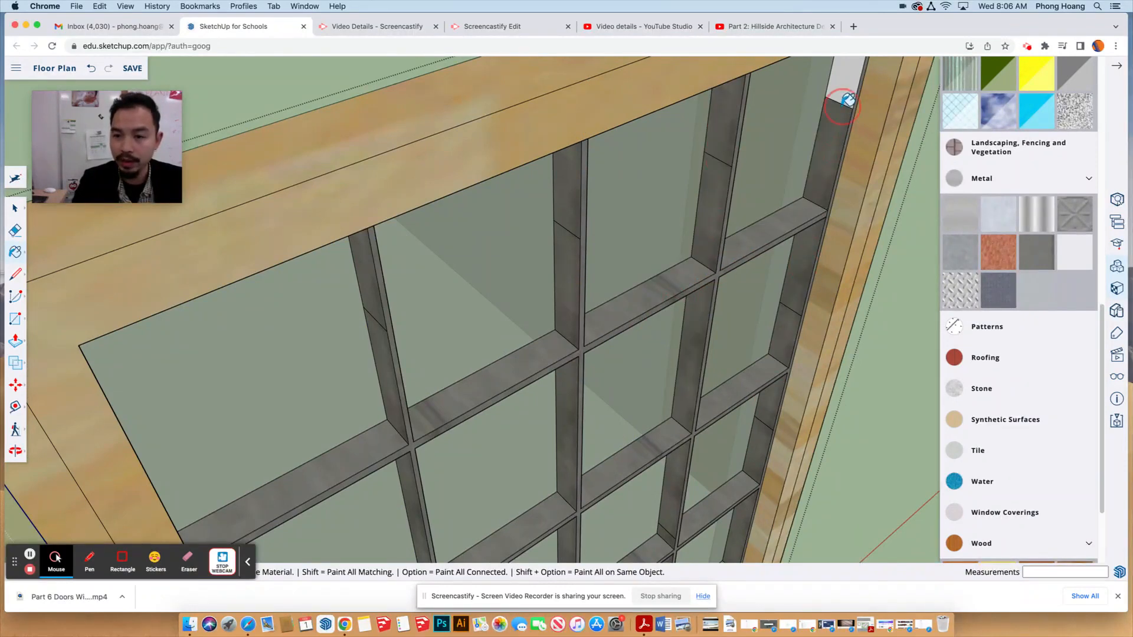
{"action": "scroll", "coordinate": [747, 206], "scroll_direction": "down", "scroll_amount": 2}
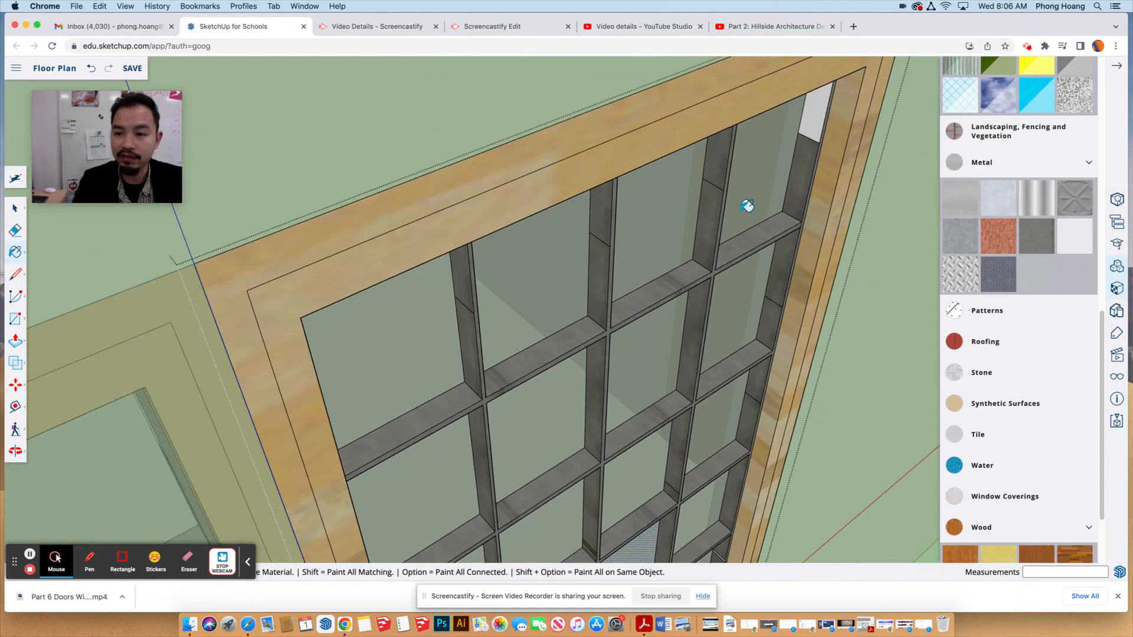
{"action": "left_click", "coordinate": [808, 123]}
- Paint the undersides of the highest horizontal bar and the right-facing sides of the top-row vertical bars with the metal material
{"action": "middle_click_drag", "start_coordinate": [661, 307], "coordinate": [531, 142]}
{"action": "middle_click_drag", "start_coordinate": [706, 372], "coordinate": [472, 216]}
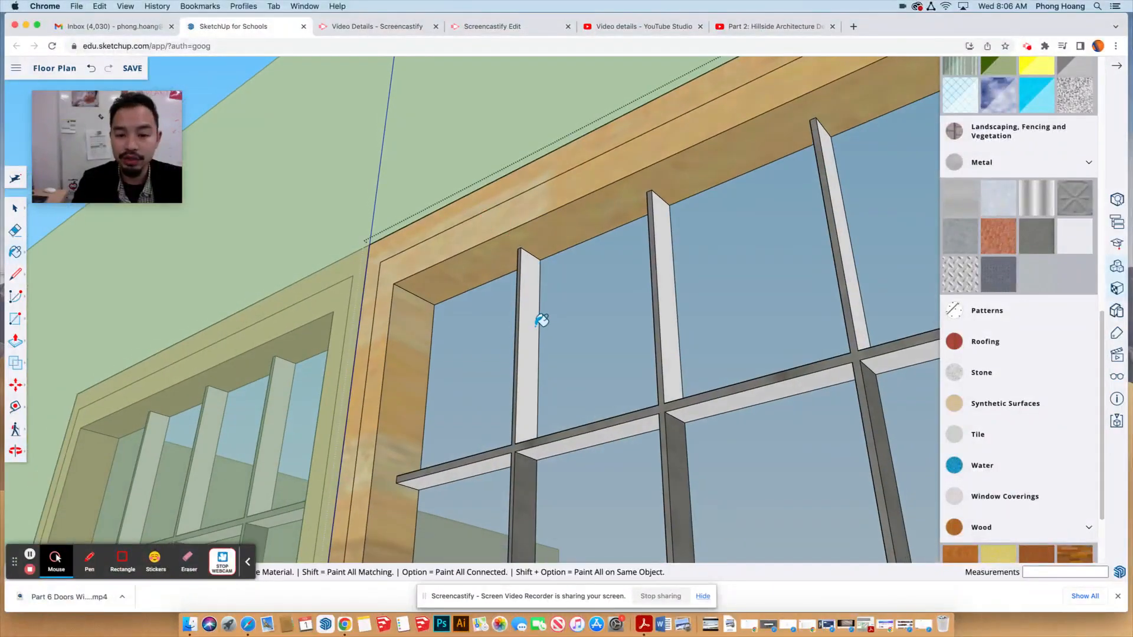
{"action": "left_click", "coordinate": [538, 323]}
{"action": "left_click", "coordinate": [497, 461]}
{"action": "left_click", "coordinate": [576, 440]}
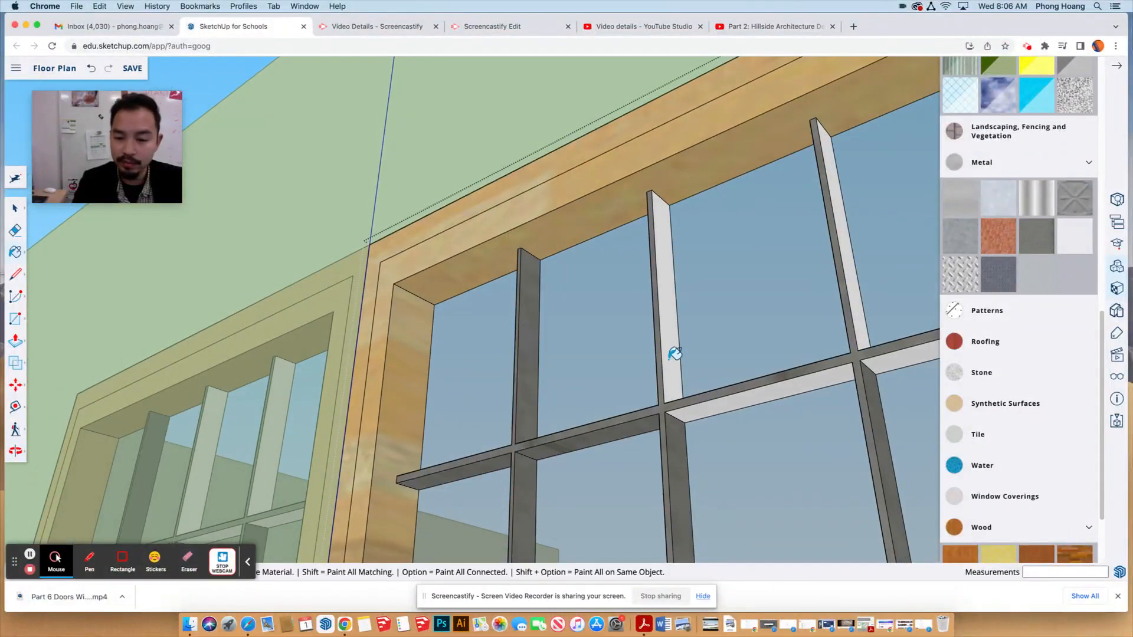
{"action": "left_click", "coordinate": [673, 354]}
{"action": "left_click", "coordinate": [709, 408]}
{"action": "left_click", "coordinate": [861, 294]}
{"action": "left_click", "coordinate": [880, 357]}
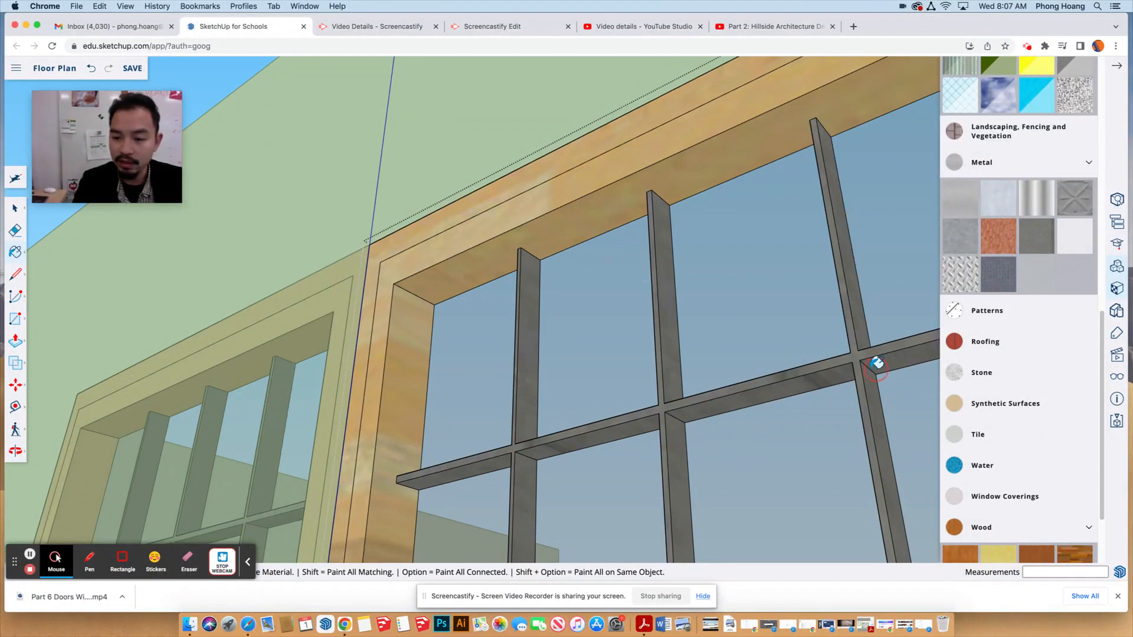
- Paint the underside segments of the second horizontal bar from the top with the metal material
{"action": "middle_click_drag", "start_coordinate": [875, 361], "coordinate": [488, 420]}
{"action": "left_click", "coordinate": [618, 406]}
{"action": "mouse_move", "coordinate": [619, 406]}
{"action": "middle_mouse_down"}
{"action": "mouse_move", "coordinate": [617, 364]}
{"action": "mouse_move", "coordinate": [626, 389]}
{"action": "middle_mouse_up"}
{"action": "scroll", "coordinate": [651, 433], "scroll_direction": "down", "scroll_amount": 4}
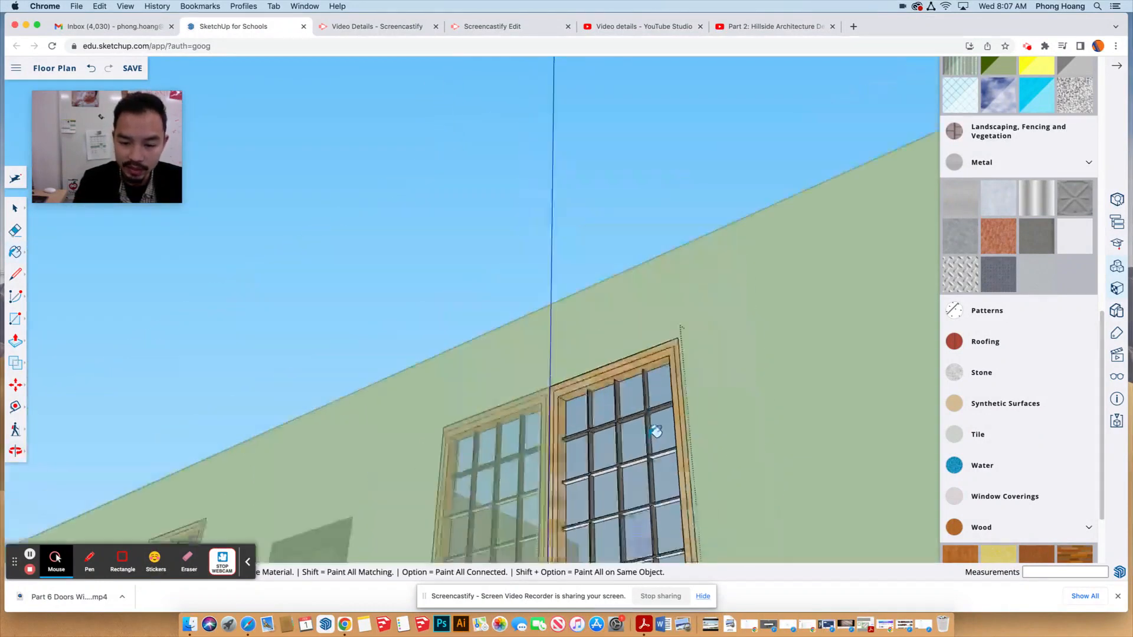
{"action": "scroll", "coordinate": [651, 481], "scroll_direction": "up", "scroll_amount": 2}
{"action": "left_click", "coordinate": [671, 447]}
{"action": "scroll", "coordinate": [624, 459], "scroll_direction": "up", "scroll_amount": 6}
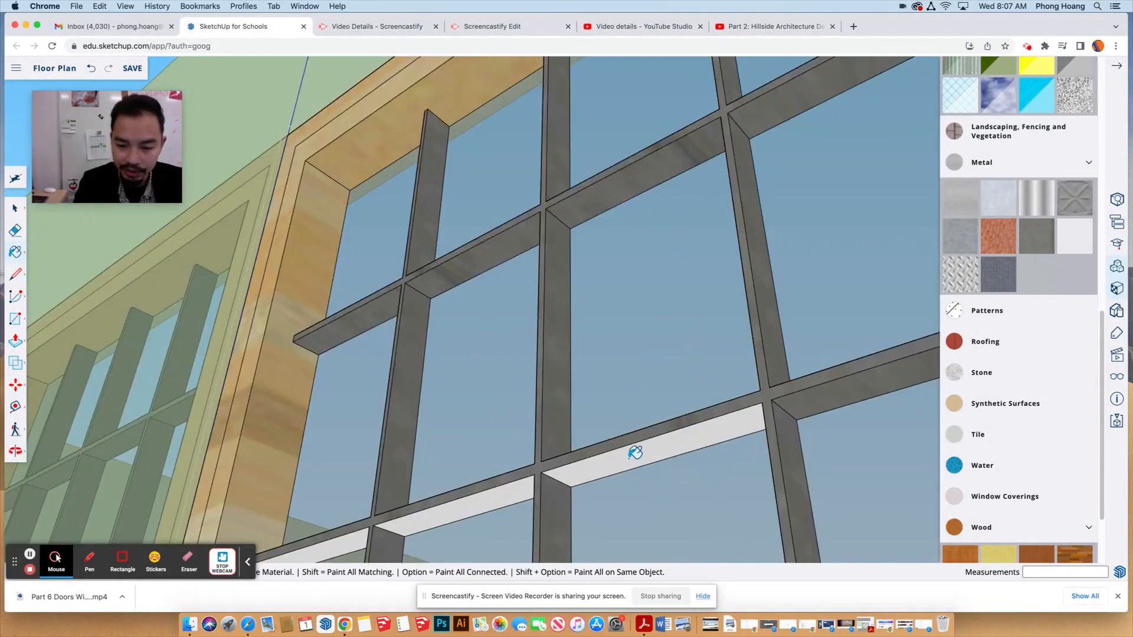
{"action": "left_click", "coordinate": [626, 460]}
{"action": "left_click", "coordinate": [528, 481]}
{"action": "left_click", "coordinate": [355, 533]}
- Paint the remaining underside segments of the two lowest horizontal grid bars with the metal material
{"action": "scroll", "coordinate": [537, 434], "scroll_direction": "down", "scroll_amount": 6}
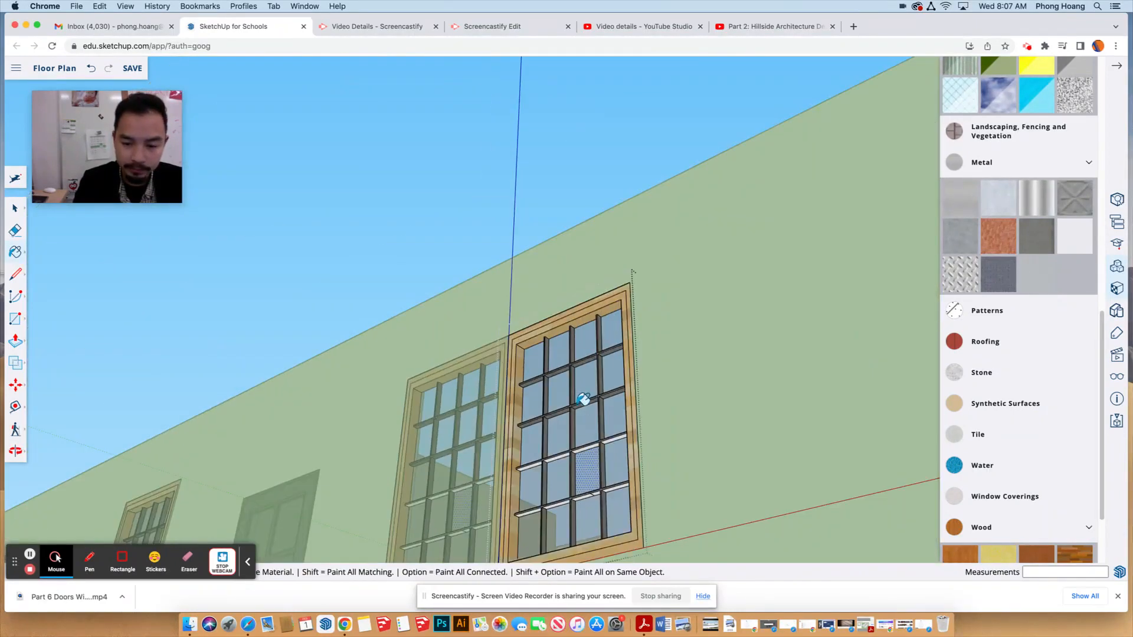
{"action": "scroll", "coordinate": [612, 519], "scroll_direction": "up", "scroll_amount": 2}
{"action": "scroll", "coordinate": [575, 479], "scroll_direction": "up", "scroll_amount": 5}
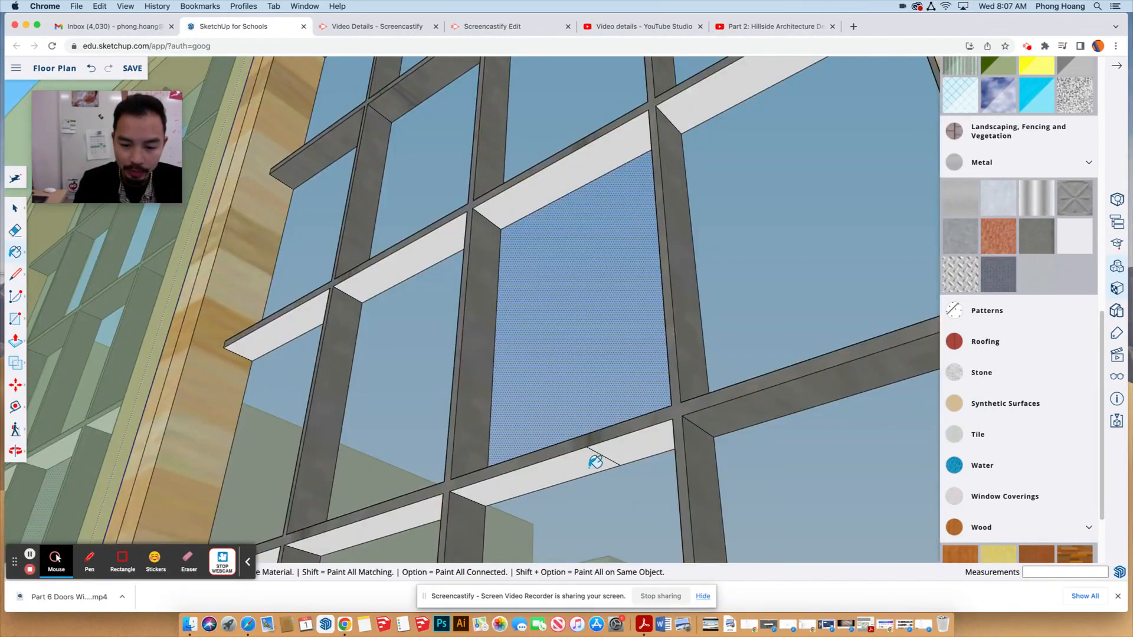
{"action": "left_click", "coordinate": [591, 464]}
{"action": "left_click", "coordinate": [614, 455]}
{"action": "left_click", "coordinate": [427, 511]}
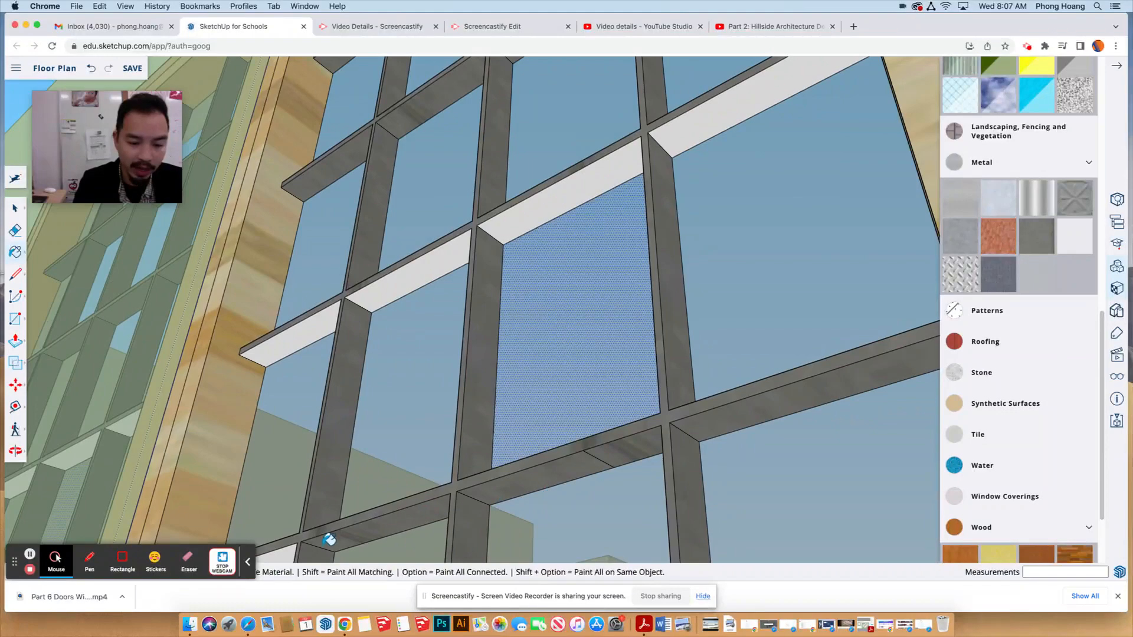
{"action": "left_click", "coordinate": [305, 510]}
{"action": "left_click", "coordinate": [304, 335]}
{"action": "left_click", "coordinate": [423, 270]}
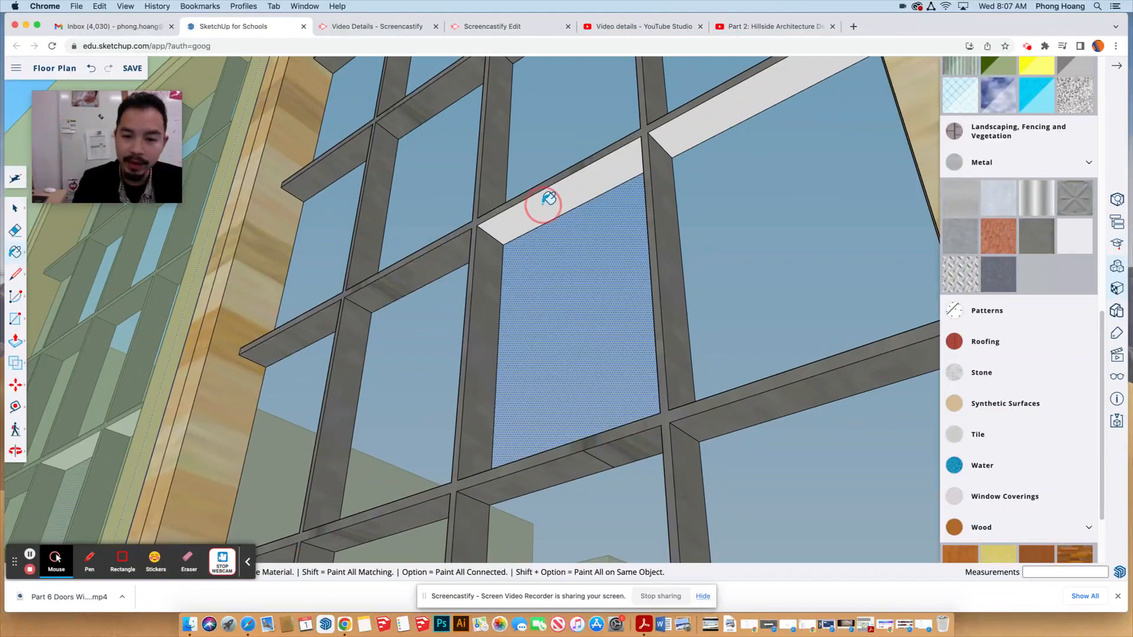
{"action": "left_click", "coordinate": [543, 202]}
{"action": "left_click", "coordinate": [703, 119]}
- Finish editing the window component and return to the whole floor plan model
{"action": "scroll", "coordinate": [623, 349], "scroll_direction": "down", "scroll_amount": 2}
{"action": "middle_click_drag", "start_coordinate": [623, 350], "coordinate": [624, 494]}
{"action": "scroll", "coordinate": [651, 384], "scroll_direction": "down", "scroll_amount": 3}
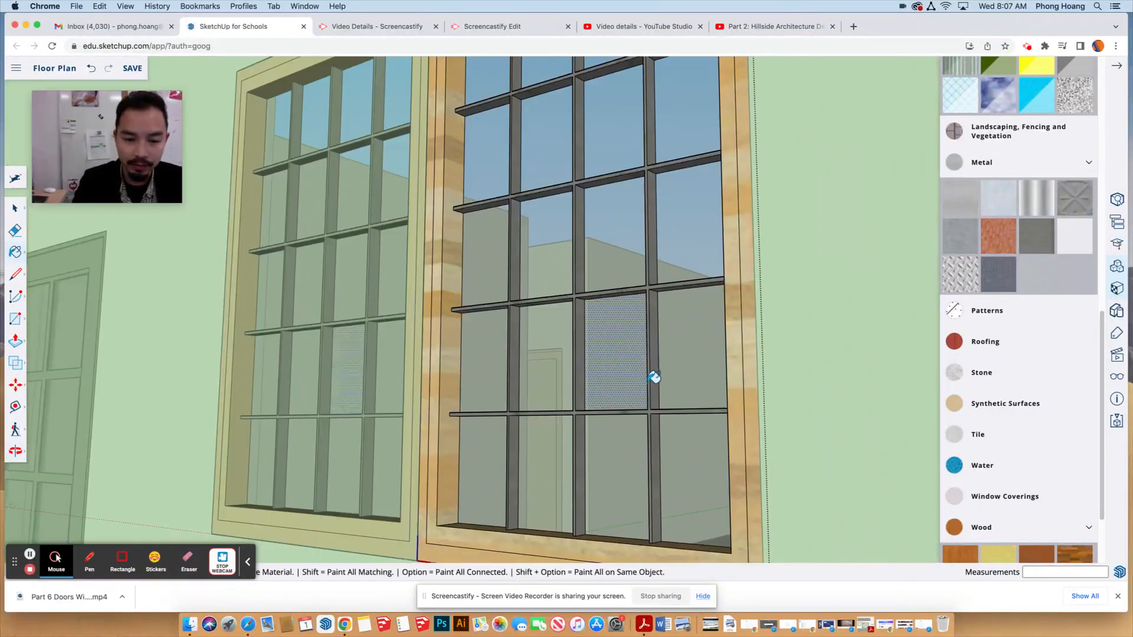
{"action": "middle_click_drag", "start_coordinate": [637, 354], "coordinate": [653, 457]}
{"action": "scroll", "coordinate": [591, 378], "scroll_direction": "down", "scroll_amount": 10}
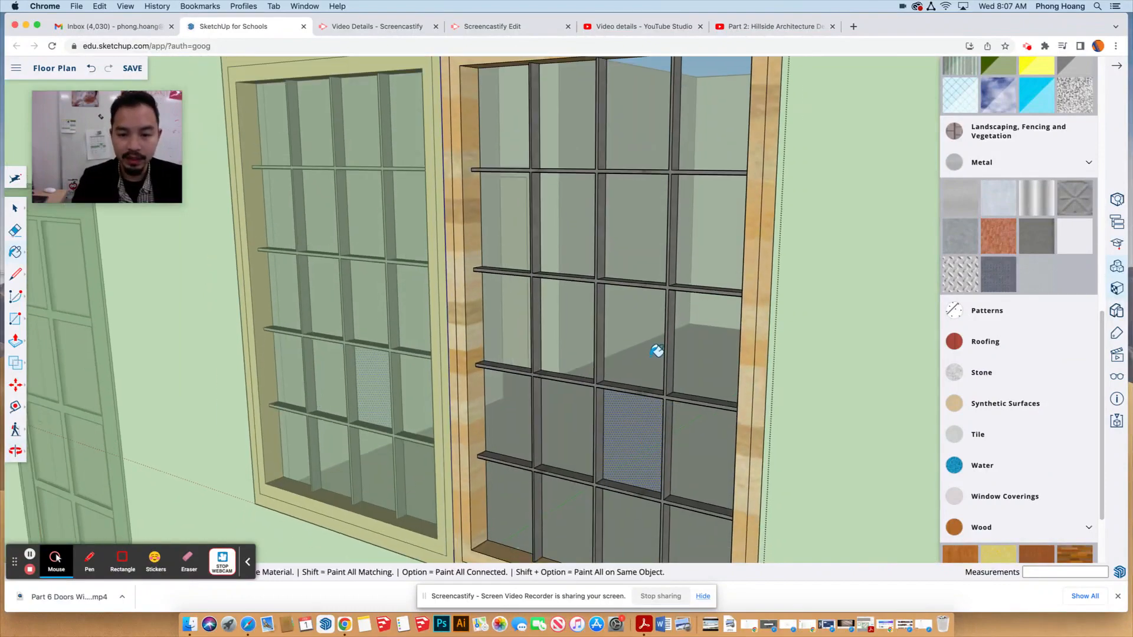
{"action": "key", "text": "space"}
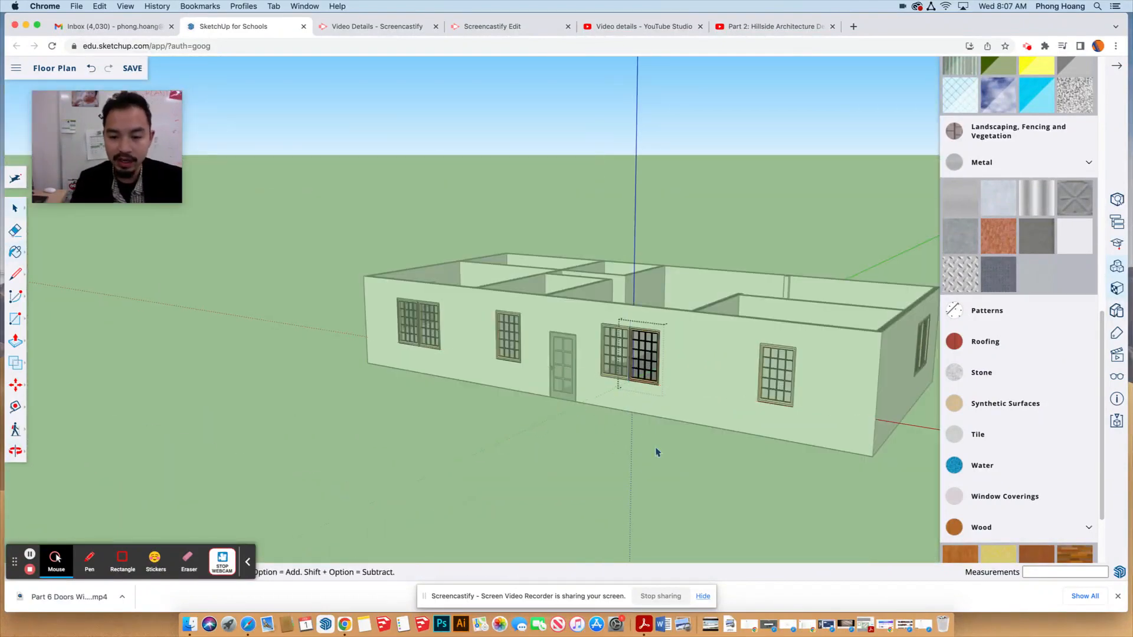
{"action": "left_click", "coordinate": [617, 458]}
- Open the glazed exterior door component in the front wall for editing
{"action": "middle_click_drag", "start_coordinate": [650, 412], "coordinate": [605, 466]}
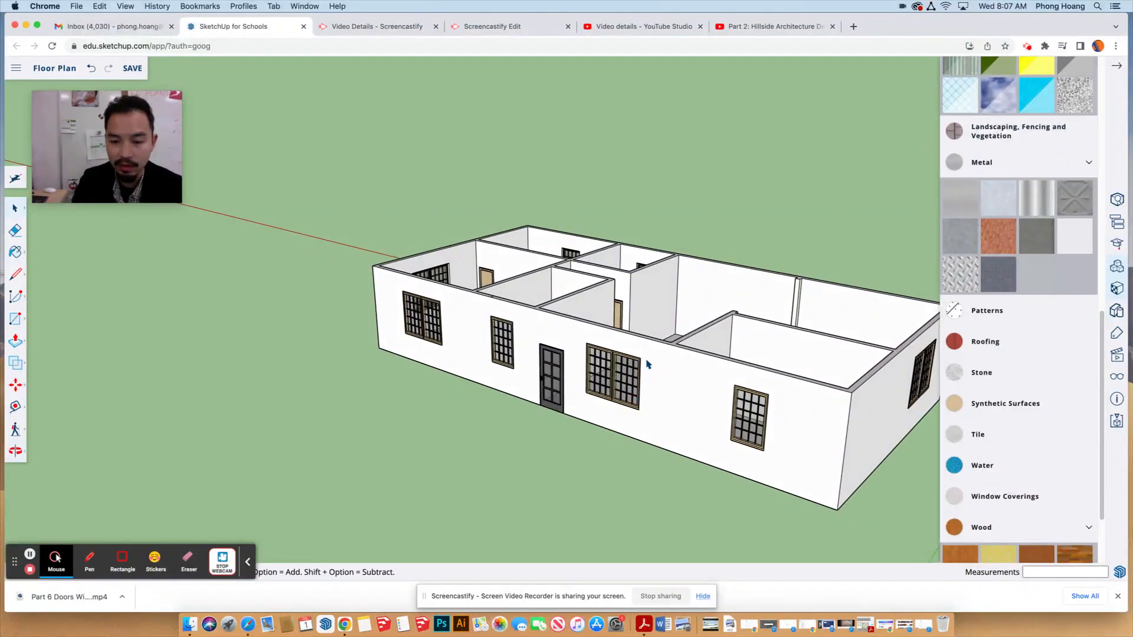
{"action": "scroll", "coordinate": [647, 364], "scroll_direction": "up", "scroll_amount": 3}
{"action": "middle_click_drag", "start_coordinate": [733, 405], "coordinate": [680, 430]}
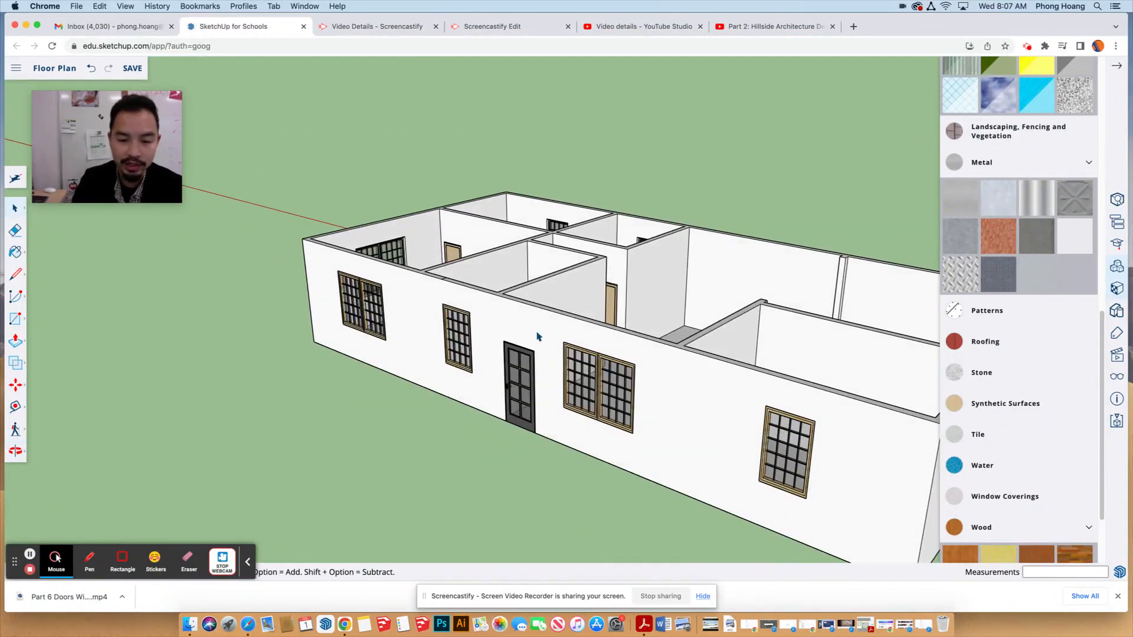
{"action": "mouse_move", "coordinate": [537, 337]}
{"action": "middle_mouse_down"}
{"action": "mouse_move", "coordinate": [561, 359]}
{"action": "mouse_move", "coordinate": [449, 276]}
{"action": "mouse_move", "coordinate": [556, 334]}
{"action": "middle_mouse_up"}
{"action": "scroll", "coordinate": [364, 256], "scroll_direction": "up", "scroll_amount": 10}
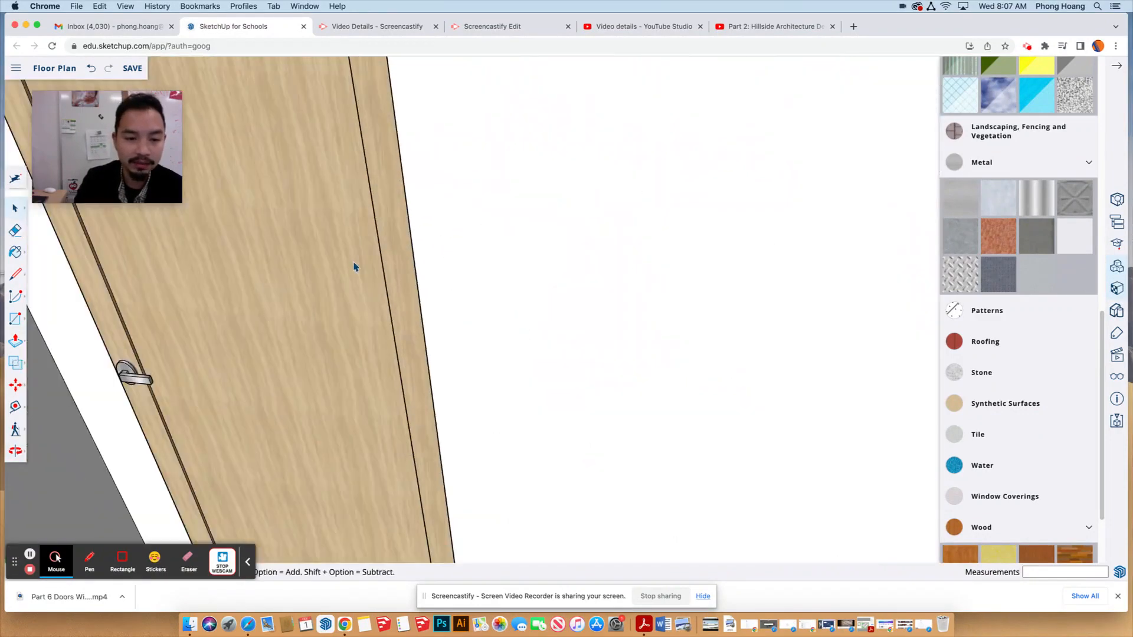
{"action": "scroll", "coordinate": [355, 267], "scroll_direction": "down", "scroll_amount": 10}
{"action": "middle_click_drag", "start_coordinate": [728, 507], "coordinate": [561, 502]}
{"action": "scroll", "coordinate": [533, 509], "scroll_direction": "up", "scroll_amount": 5}
{"action": "left_click", "coordinate": [533, 509]}
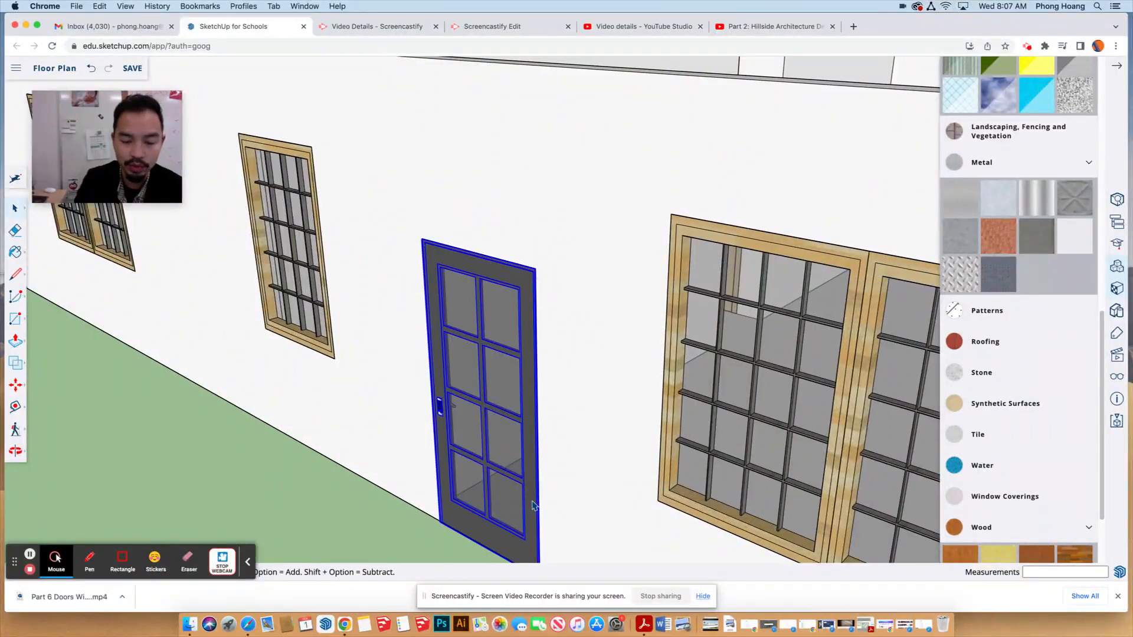
{"action": "scroll", "coordinate": [533, 507], "scroll_direction": "up", "scroll_amount": 3}
{"action": "double_click", "coordinate": [533, 506]}
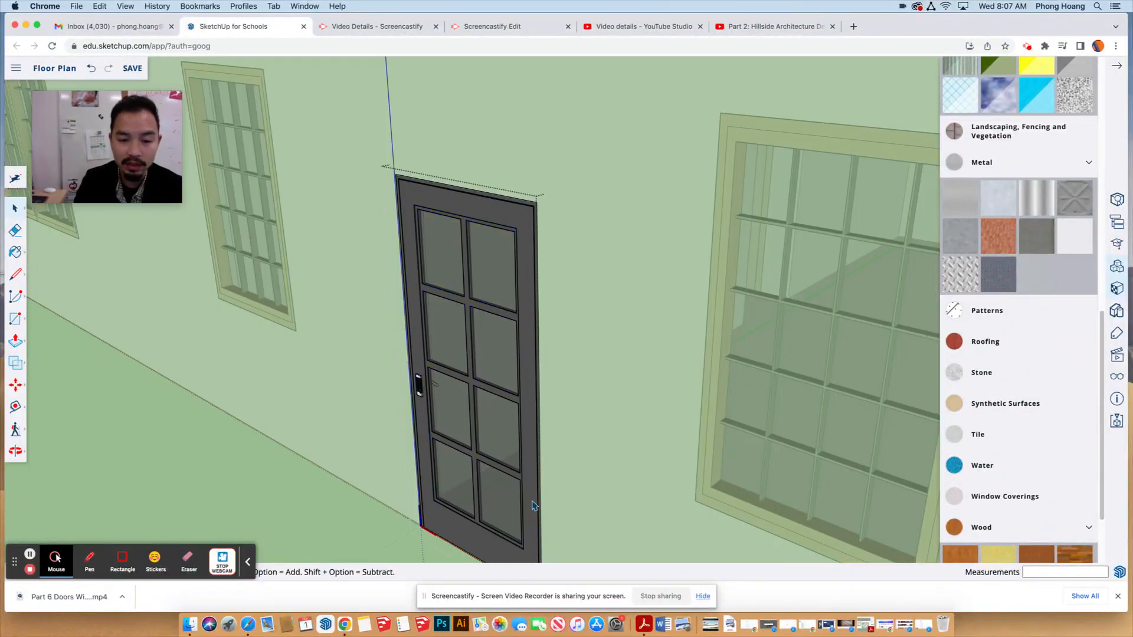
- Paint the front face of the glazed exterior door with the Wood_193 material already used in the model
{"action": "middle_click_drag", "start_coordinate": [533, 503], "coordinate": [539, 425]}
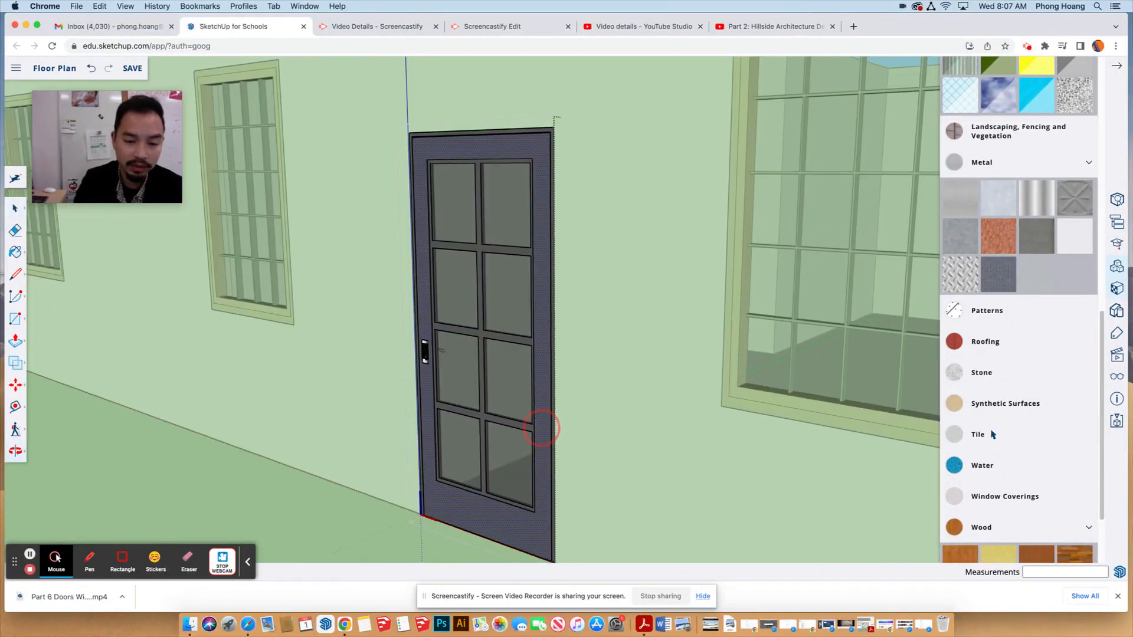
{"action": "scroll", "coordinate": [1047, 255], "scroll_direction": "up", "scroll_amount": 5}
{"action": "scroll", "coordinate": [1048, 255], "scroll_direction": "up", "scroll_amount": 5}
{"action": "scroll", "coordinate": [1038, 283], "scroll_direction": "down", "scroll_amount": 3}
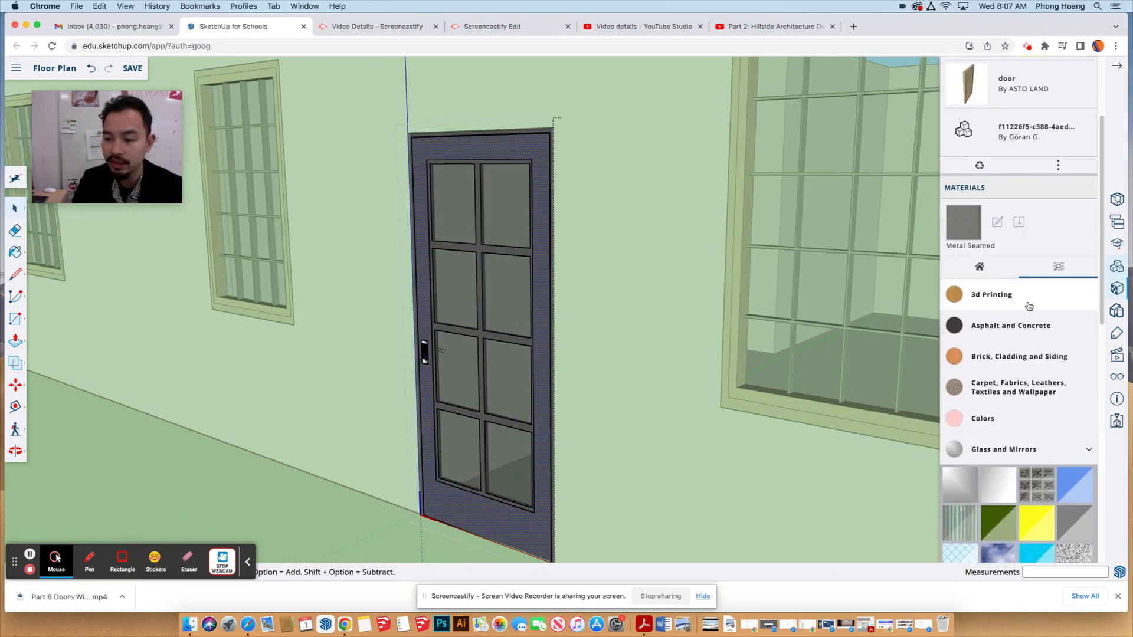
{"action": "scroll", "coordinate": [1028, 300], "scroll_direction": "down", "scroll_amount": 2}
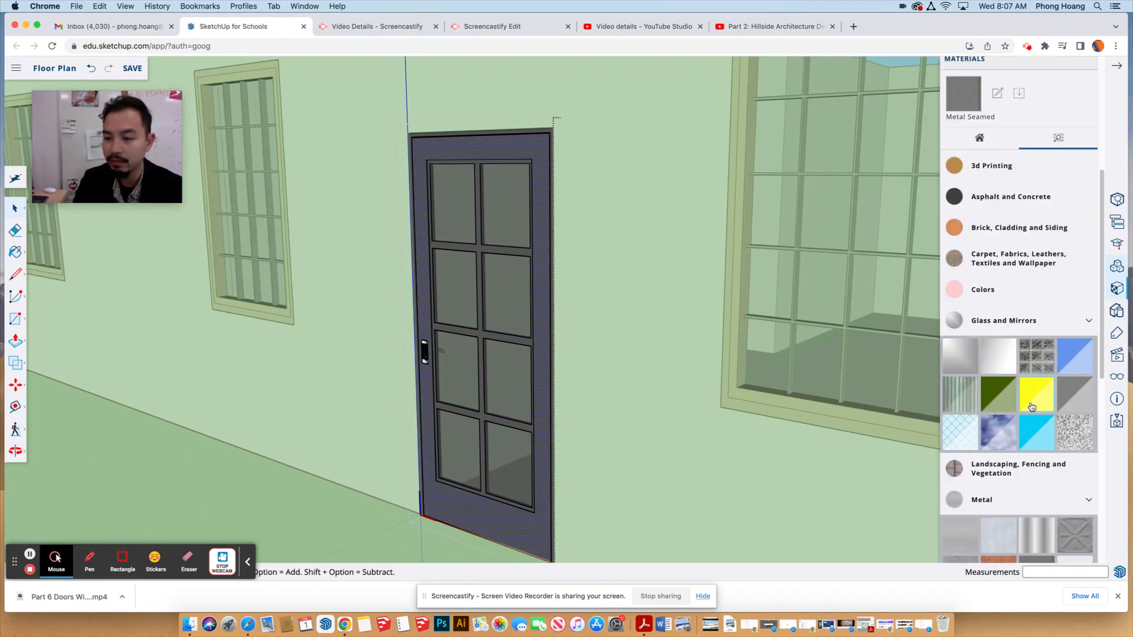
{"action": "left_click", "coordinate": [977, 134]}
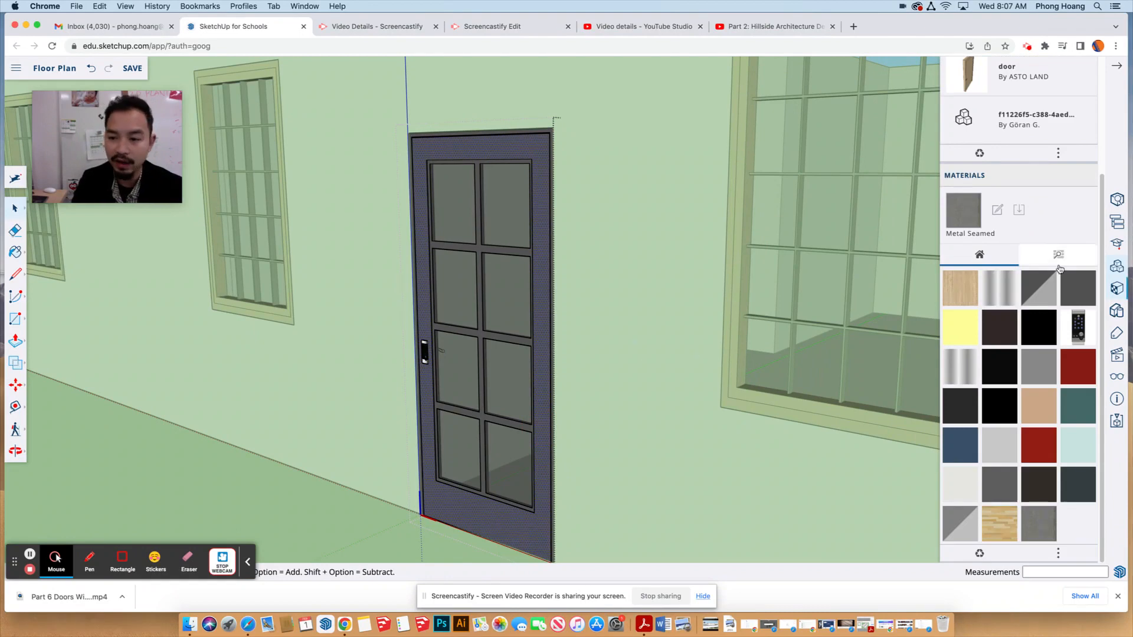
{"action": "left_click", "coordinate": [960, 293]}
{"action": "left_click", "coordinate": [533, 450]}
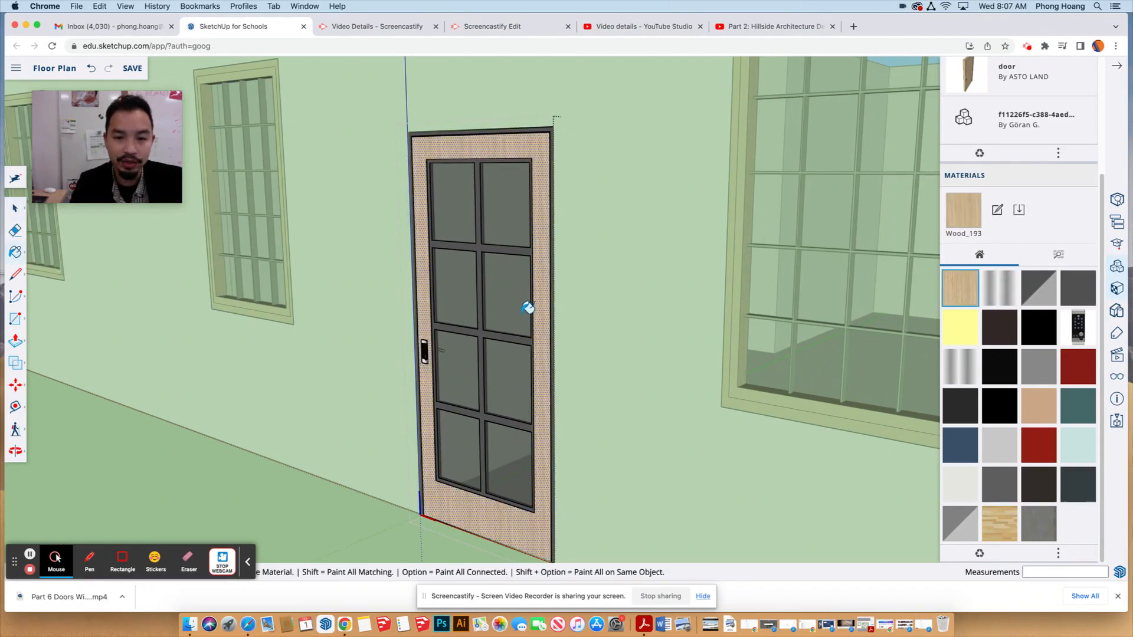
- Paint the exterior door's outer frame and its narrow inner edges with Wood_193, and finish editing the door component
{"action": "scroll", "coordinate": [558, 164], "scroll_direction": "up", "scroll_amount": 10}
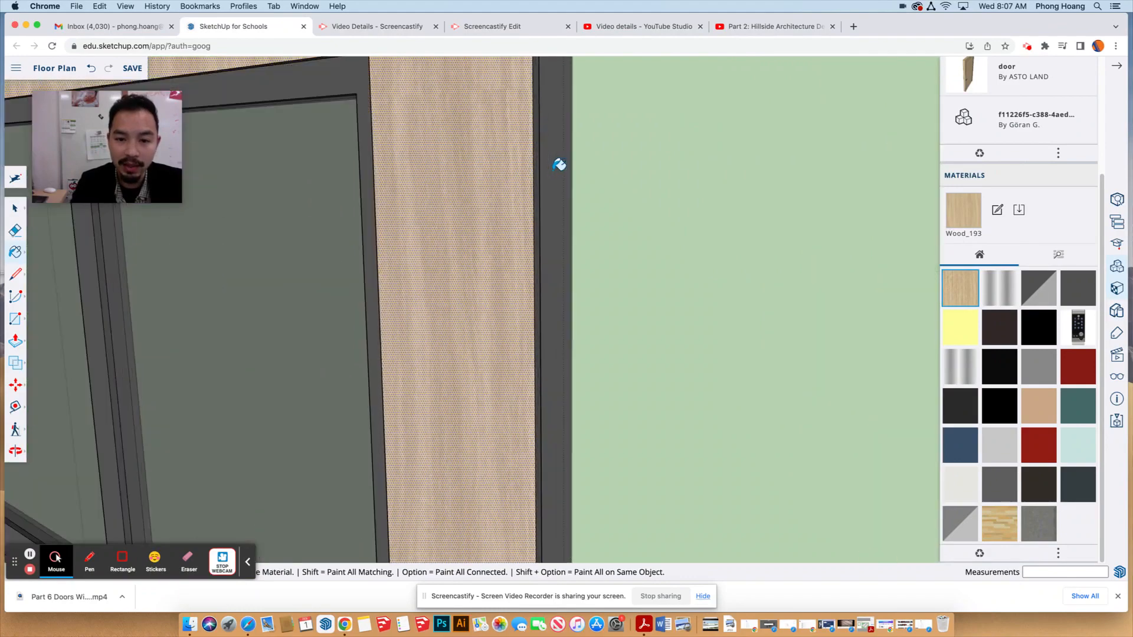
{"action": "left_click", "coordinate": [544, 175]}
{"action": "mouse_move", "coordinate": [543, 196]}
{"action": "middle_mouse_down"}
{"action": "mouse_move", "coordinate": [710, 276]}
{"action": "mouse_move", "coordinate": [838, 301]}
{"action": "middle_mouse_up"}
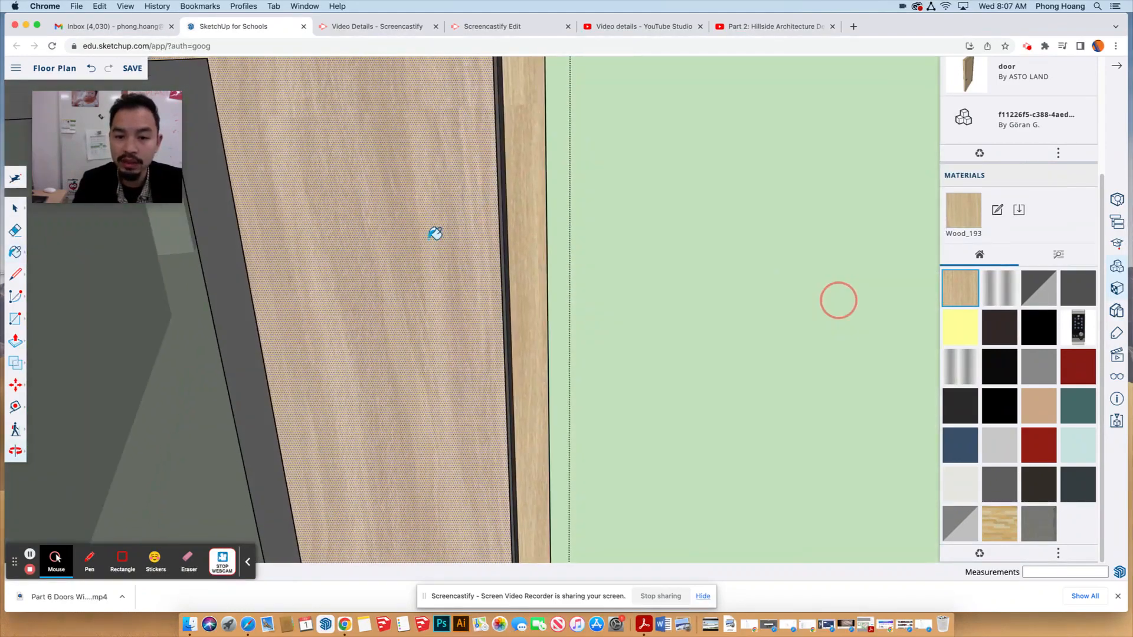
{"action": "middle_click_drag", "start_coordinate": [435, 237], "coordinate": [768, 278]}
{"action": "left_click", "coordinate": [464, 247]}
{"action": "scroll", "coordinate": [465, 249], "scroll_direction": "down", "scroll_amount": 3}
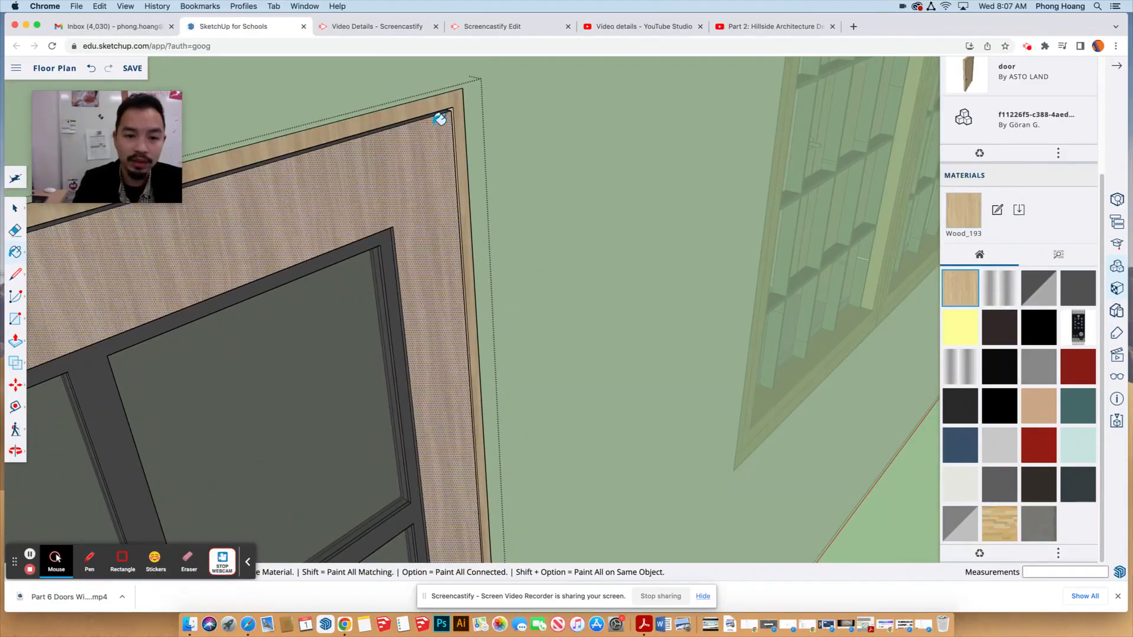
{"action": "scroll", "coordinate": [439, 119], "scroll_direction": "down", "scroll_amount": 10}
{"action": "scroll", "coordinate": [428, 167], "scroll_direction": "up", "scroll_amount": 4}
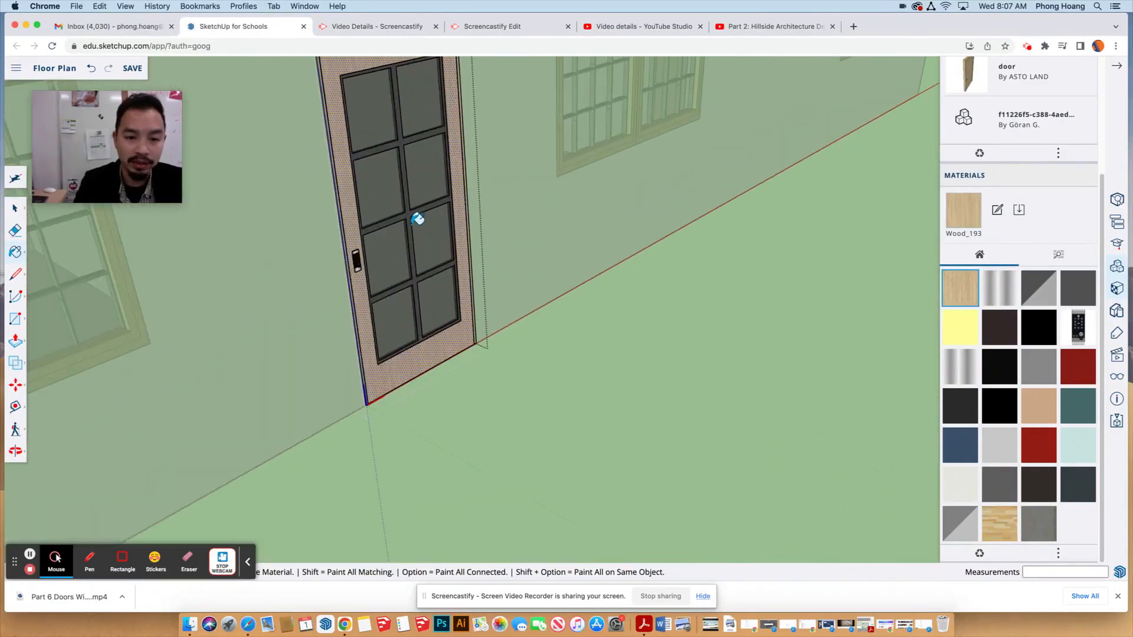
{"action": "scroll", "coordinate": [418, 219], "scroll_direction": "up", "scroll_amount": 4}
{"action": "mouse_move", "coordinate": [522, 240]}
{"action": "middle_mouse_down"}
{"action": "mouse_move", "coordinate": [314, 241]}
{"action": "mouse_move", "coordinate": [402, 273]}
{"action": "middle_mouse_up"}
{"action": "key", "text": "space"}
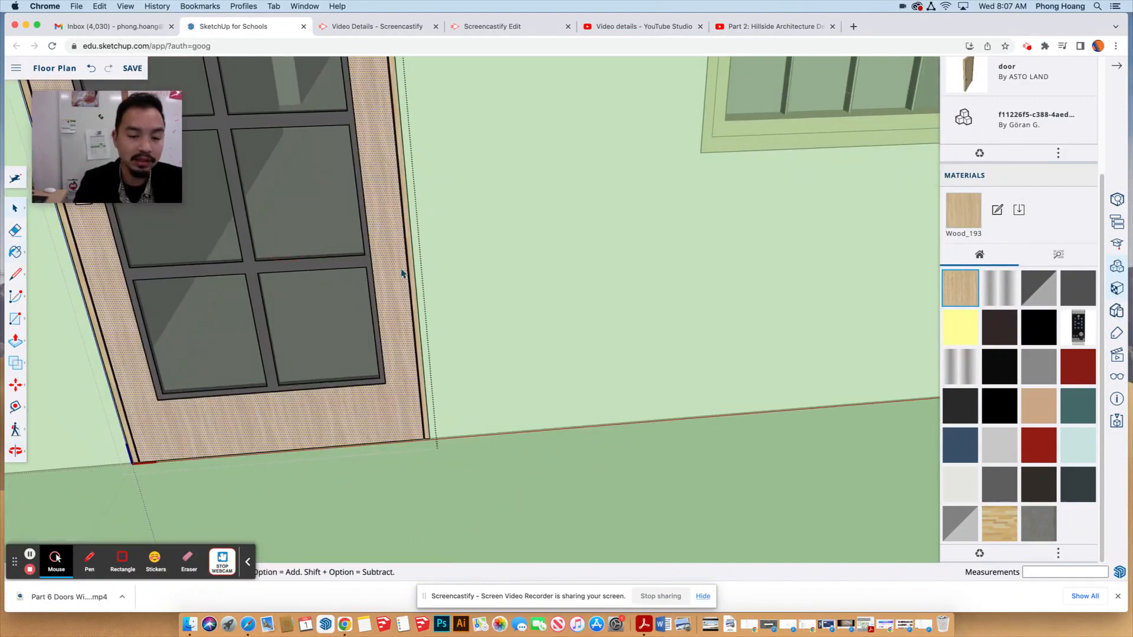
{"action": "left_click", "coordinate": [545, 464]}
{"action": "scroll", "coordinate": [403, 431], "scroll_direction": "down", "scroll_amount": 6}
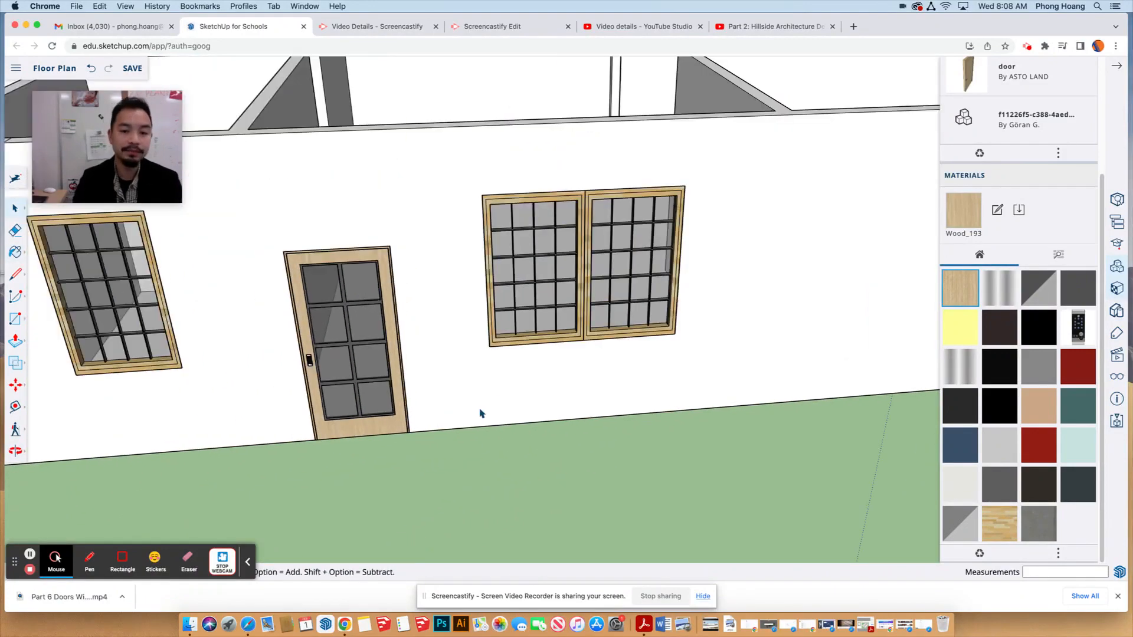
- Open the floor plan component for editing and paint its floor with Wood Floor Light
{"action": "middle_click_drag", "start_coordinate": [554, 372], "coordinate": [553, 416]}
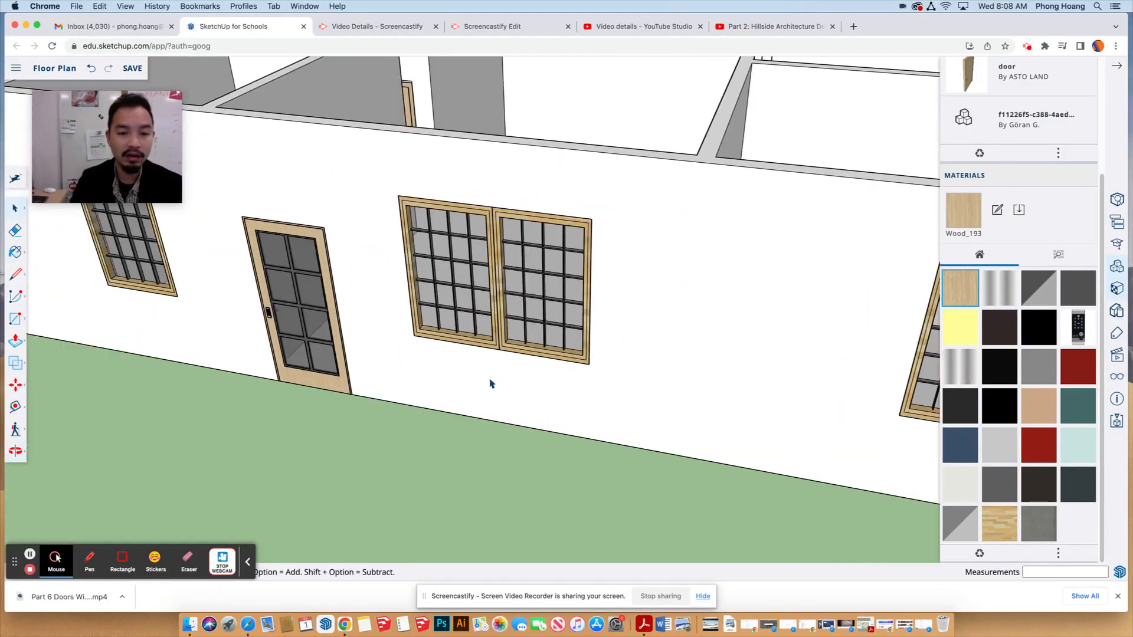
{"action": "scroll", "coordinate": [490, 384], "scroll_direction": "down", "scroll_amount": 5}
{"action": "middle_click_drag", "start_coordinate": [505, 366], "coordinate": [436, 427]}
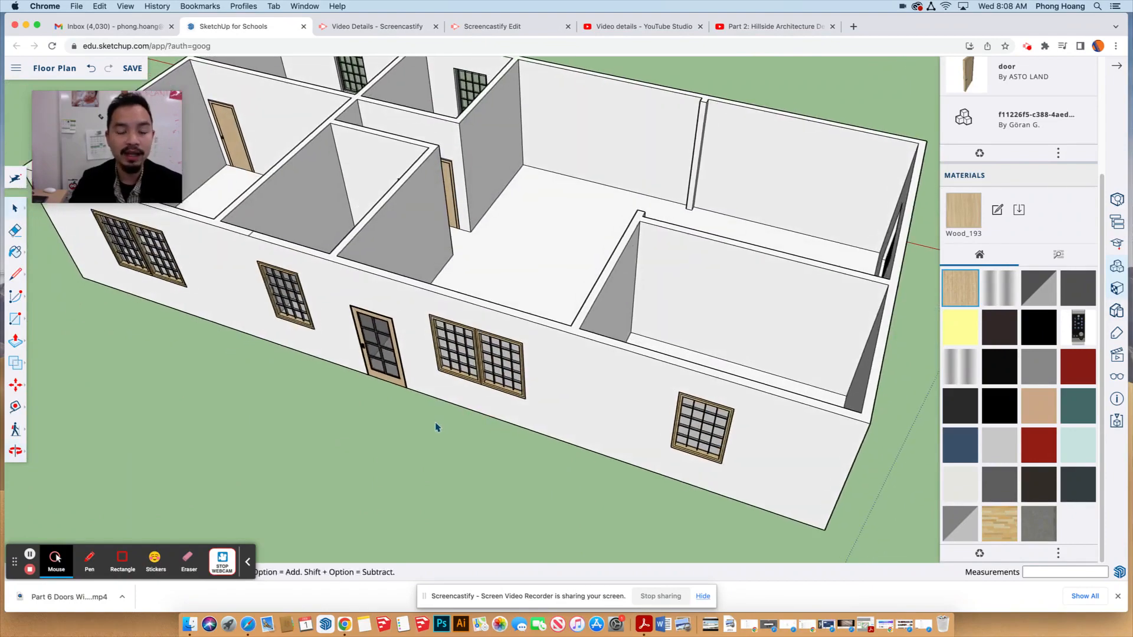
{"action": "scroll", "coordinate": [436, 427], "scroll_direction": "down", "scroll_amount": 1}
{"action": "middle_click_drag", "start_coordinate": [582, 177], "coordinate": [476, 278]}
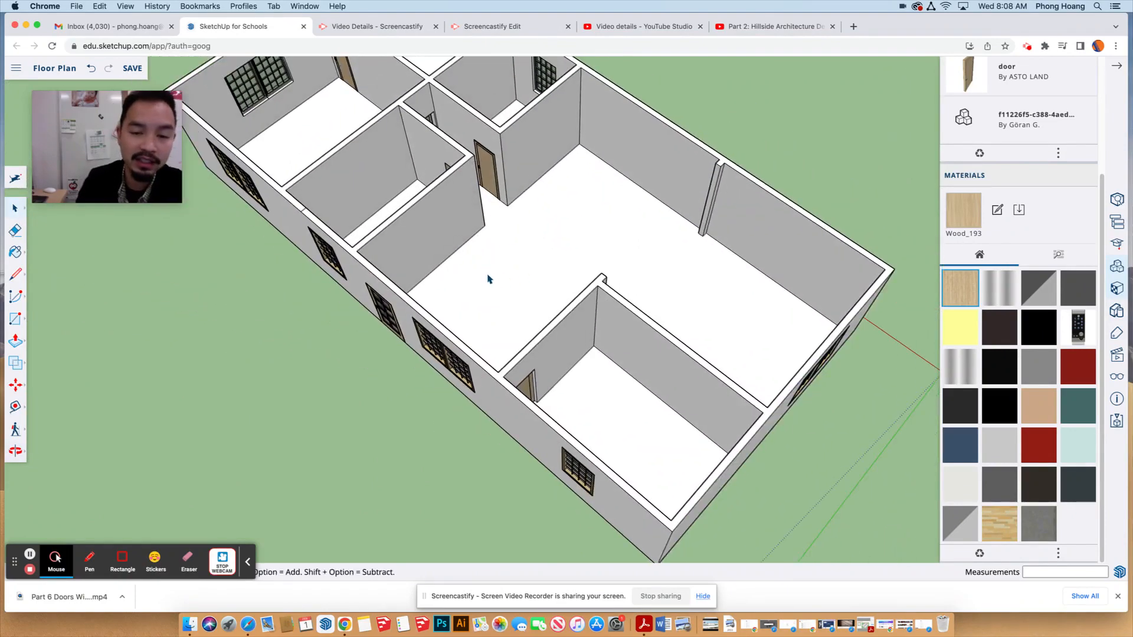
{"action": "left_click", "coordinate": [592, 249]}
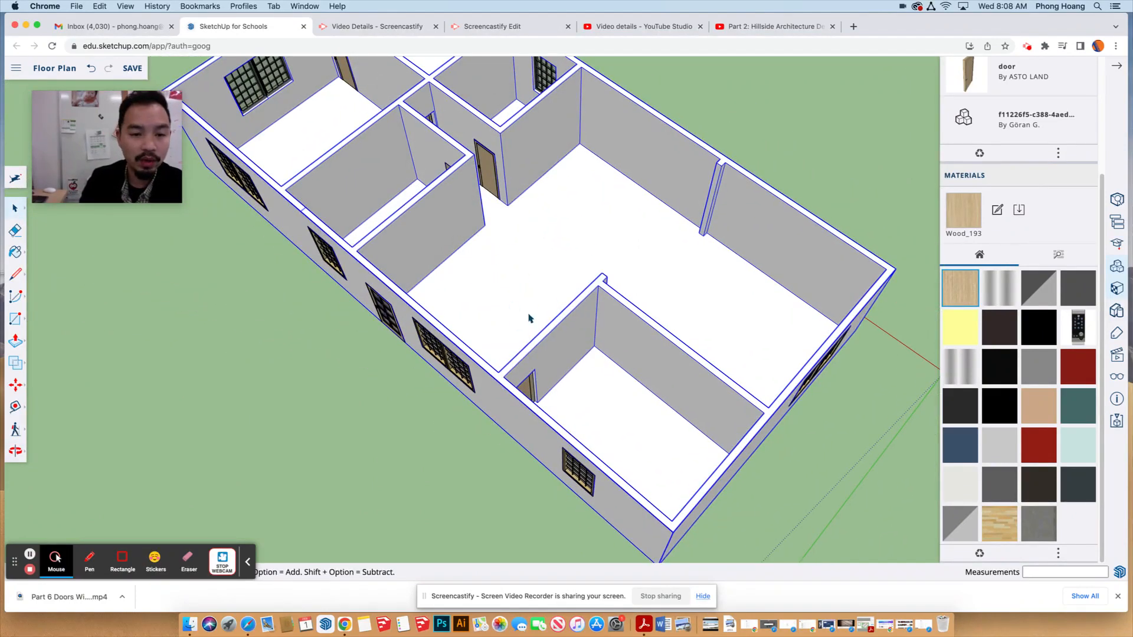
{"action": "double_click", "coordinate": [543, 275]}
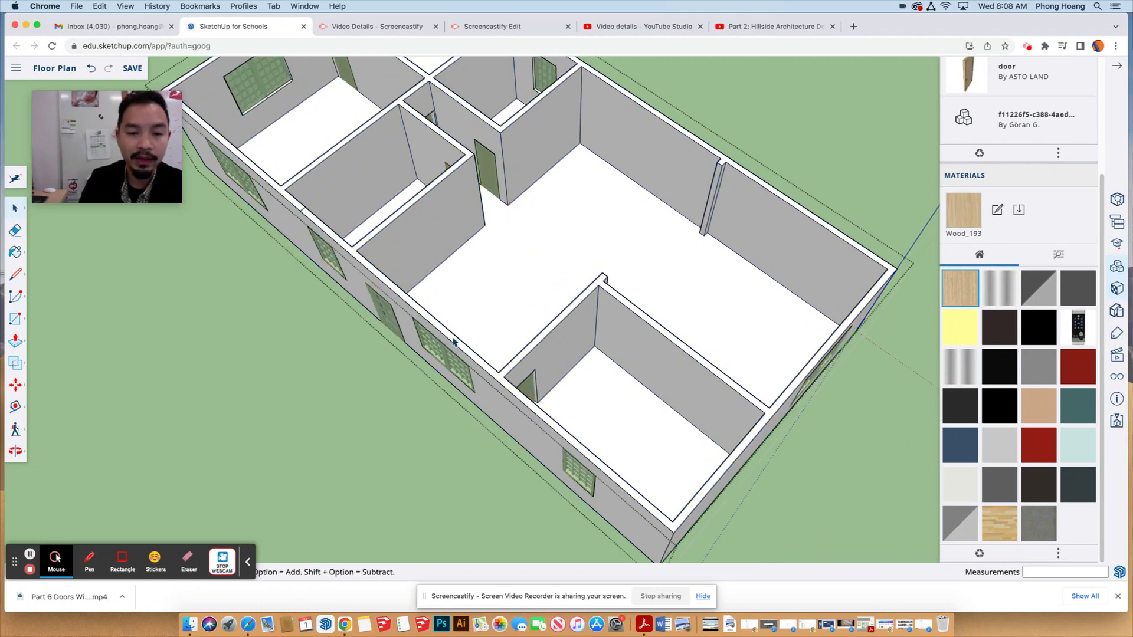
{"action": "scroll", "coordinate": [528, 336], "scroll_direction": "up", "scroll_amount": 1}
{"action": "scroll", "coordinate": [549, 290], "scroll_direction": "down", "scroll_amount": 1}
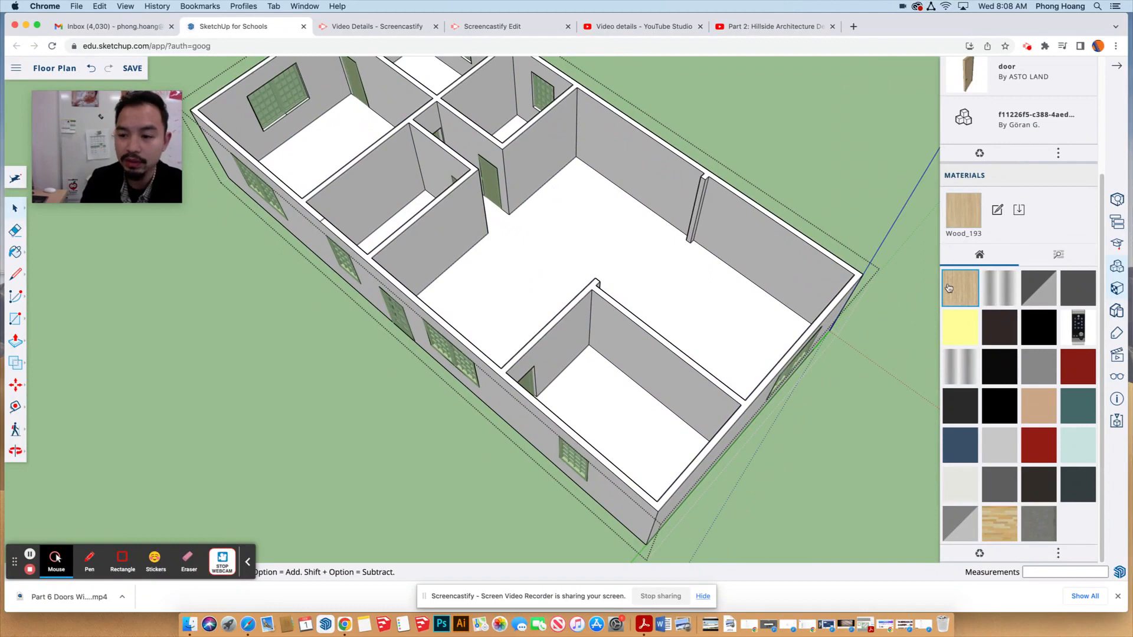
{"action": "left_click", "coordinate": [987, 512]}
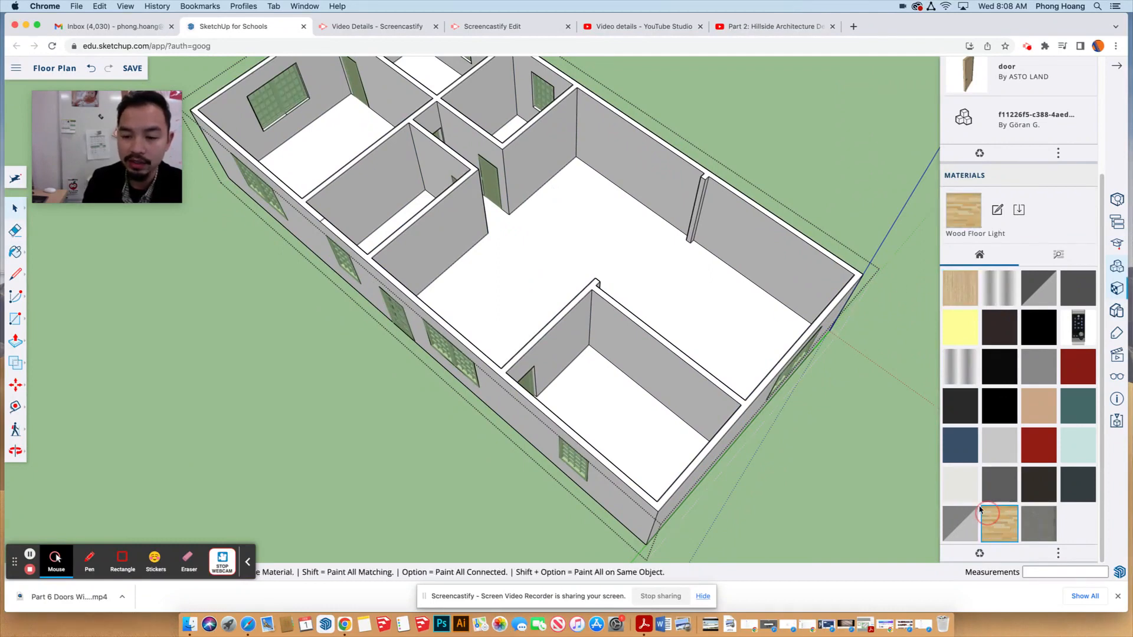
{"action": "left_click", "coordinate": [552, 240]}
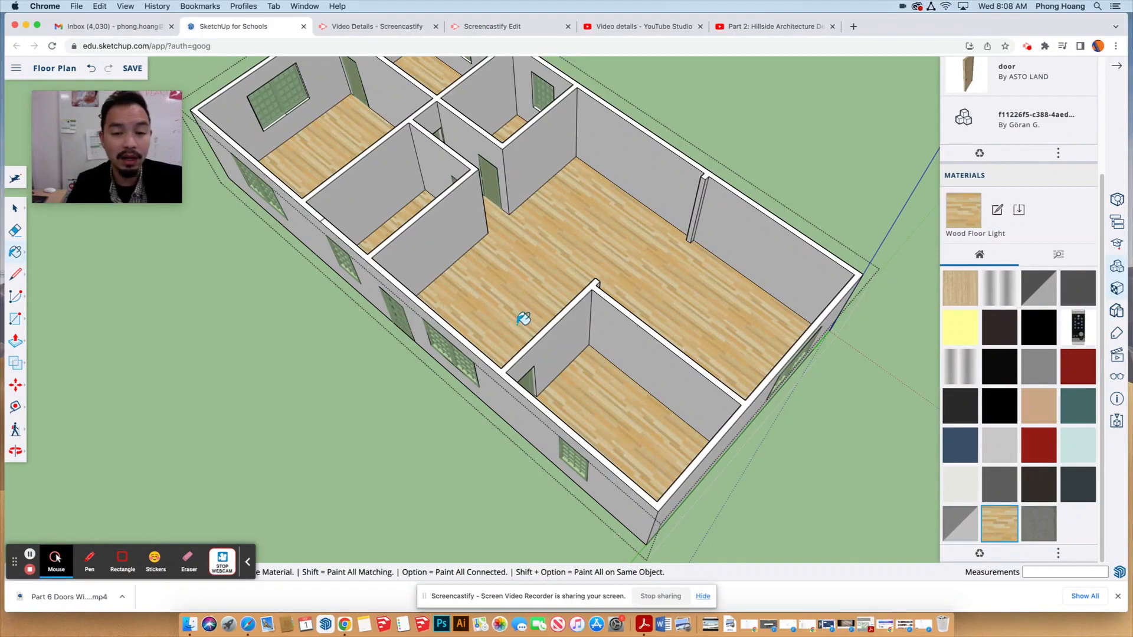
- Draw a 2' 6" line along the floor across the small room's doorway off the hallway to separate its floor face
{"action": "mouse_move", "coordinate": [569, 324]}
{"action": "middle_mouse_down"}
{"action": "mouse_move", "coordinate": [534, 293]}
{"action": "mouse_move", "coordinate": [476, 301]}
{"action": "mouse_move", "coordinate": [499, 291]}
{"action": "middle_mouse_up"}
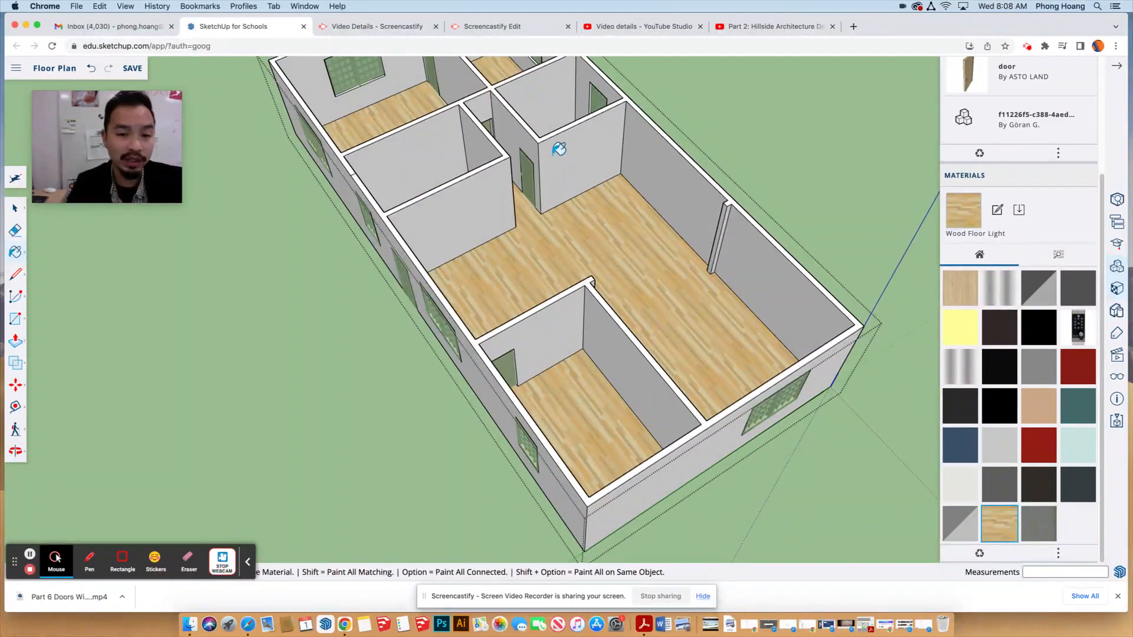
{"action": "mouse_move", "coordinate": [520, 157]}
{"action": "middle_mouse_down"}
{"action": "mouse_move", "coordinate": [502, 190]}
{"action": "mouse_move", "coordinate": [561, 311]}
{"action": "mouse_move", "coordinate": [550, 202]}
{"action": "middle_mouse_up"}
{"action": "scroll", "coordinate": [544, 160], "scroll_direction": "up", "scroll_amount": 10}
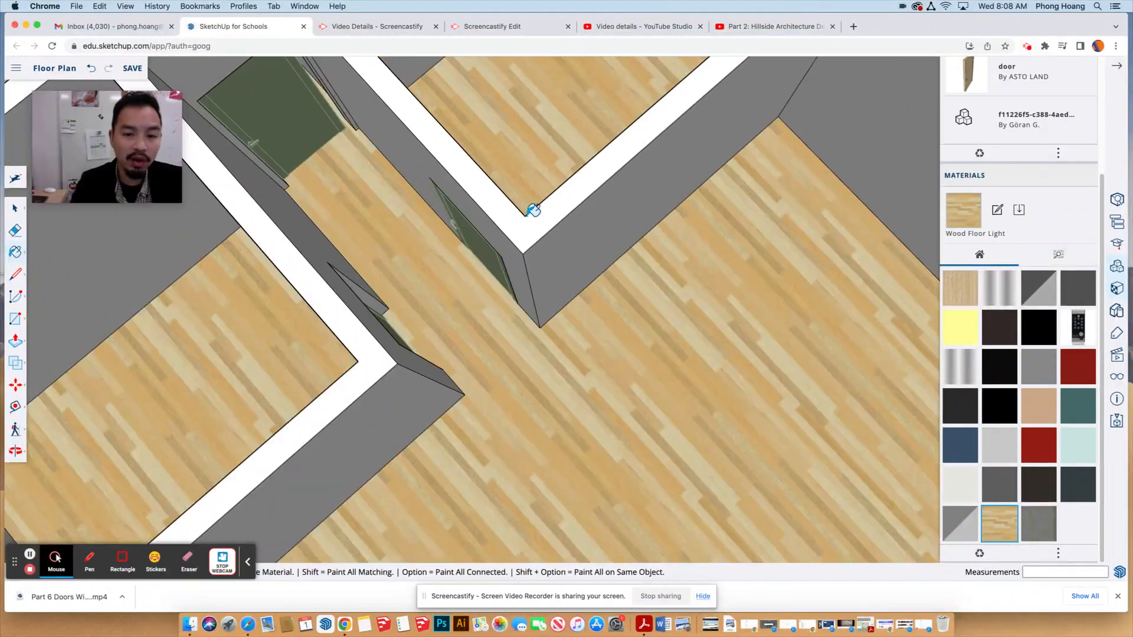
{"action": "middle_click_drag", "start_coordinate": [534, 210], "coordinate": [542, 232]}
{"action": "middle_click_drag", "start_coordinate": [519, 296], "coordinate": [479, 303]}
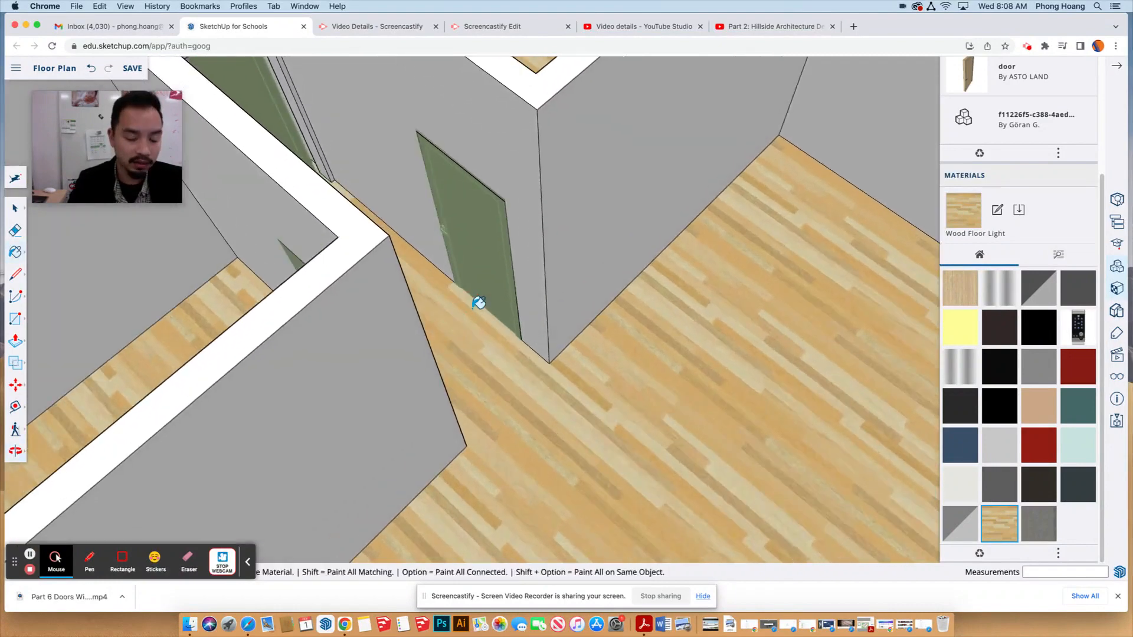
{"action": "key", "text": "space"}
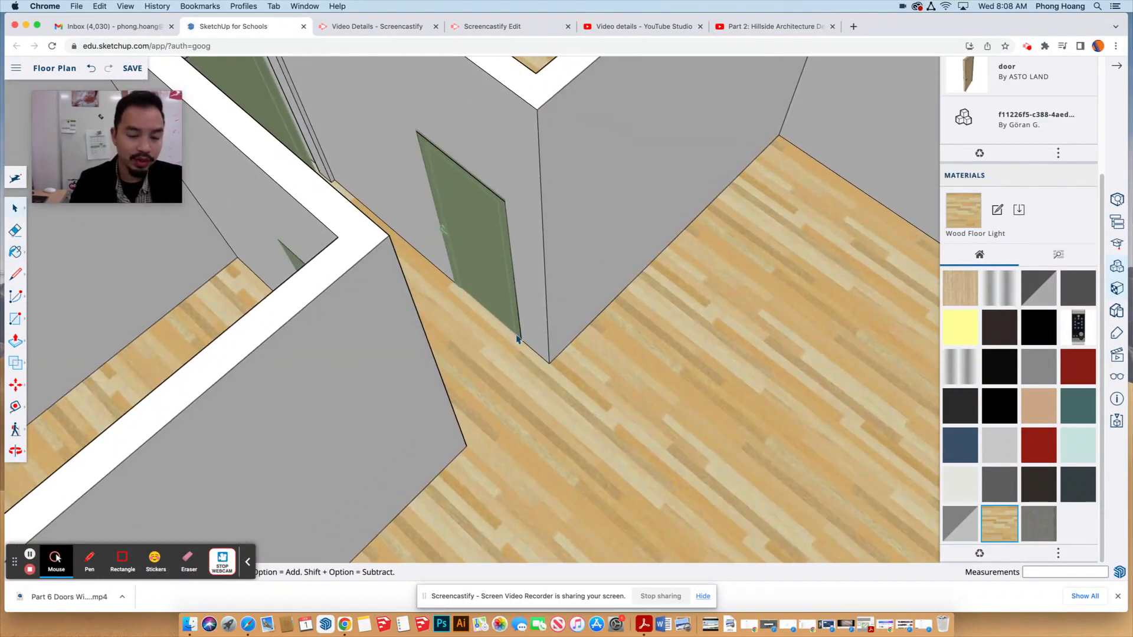
{"action": "key", "text": "l"}
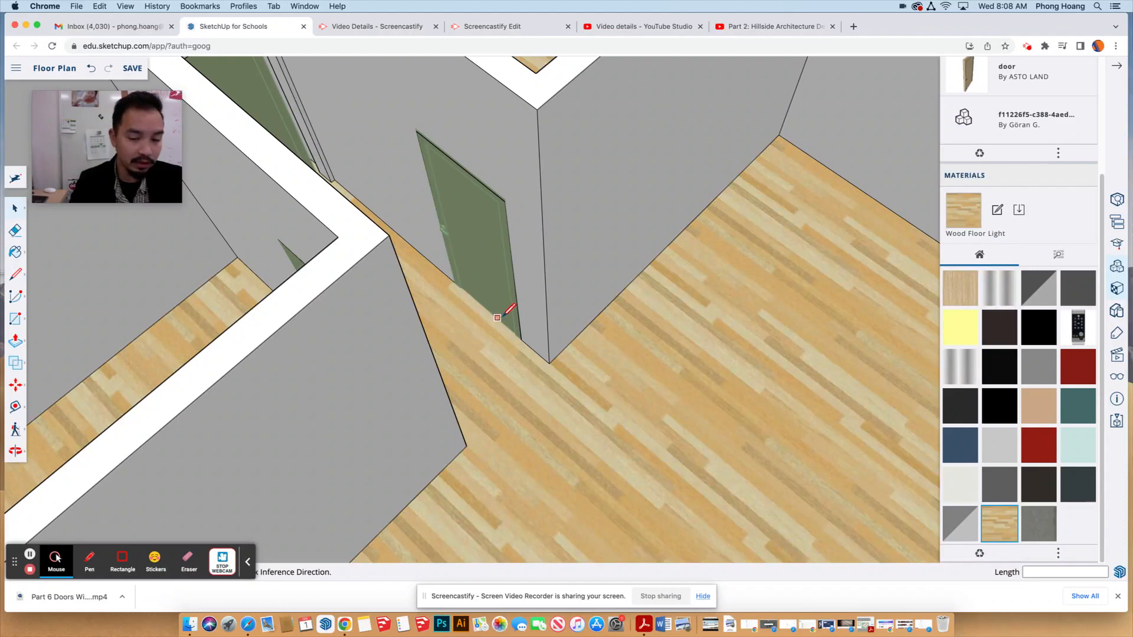
{"action": "left_click", "coordinate": [522, 340]}
{"action": "left_click", "coordinate": [455, 283]}
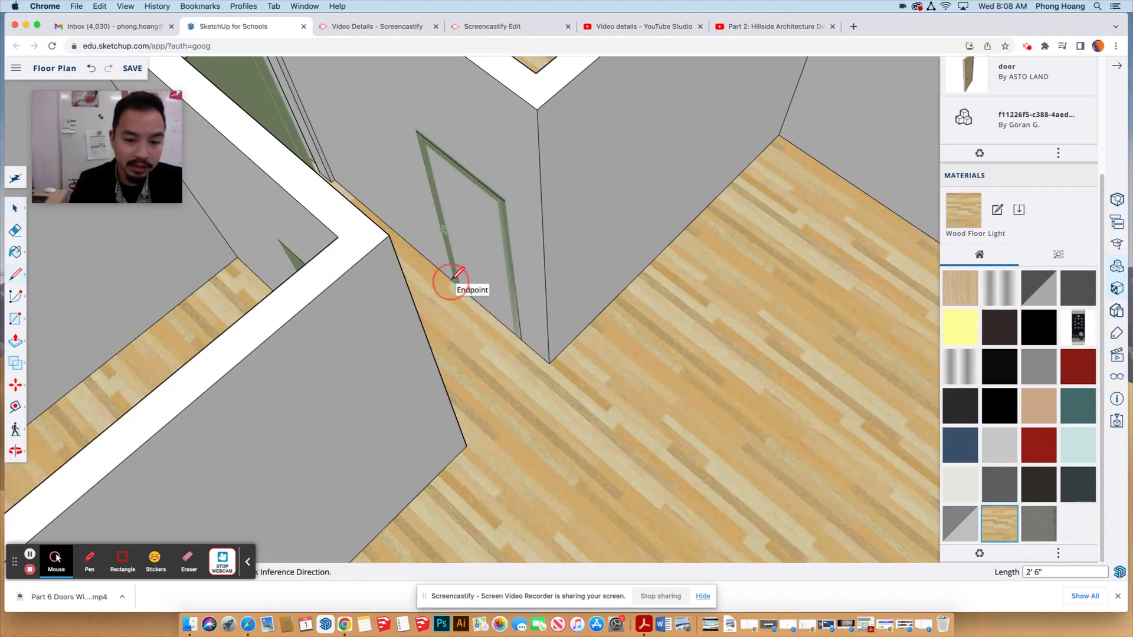
{"action": "key", "text": "space"}
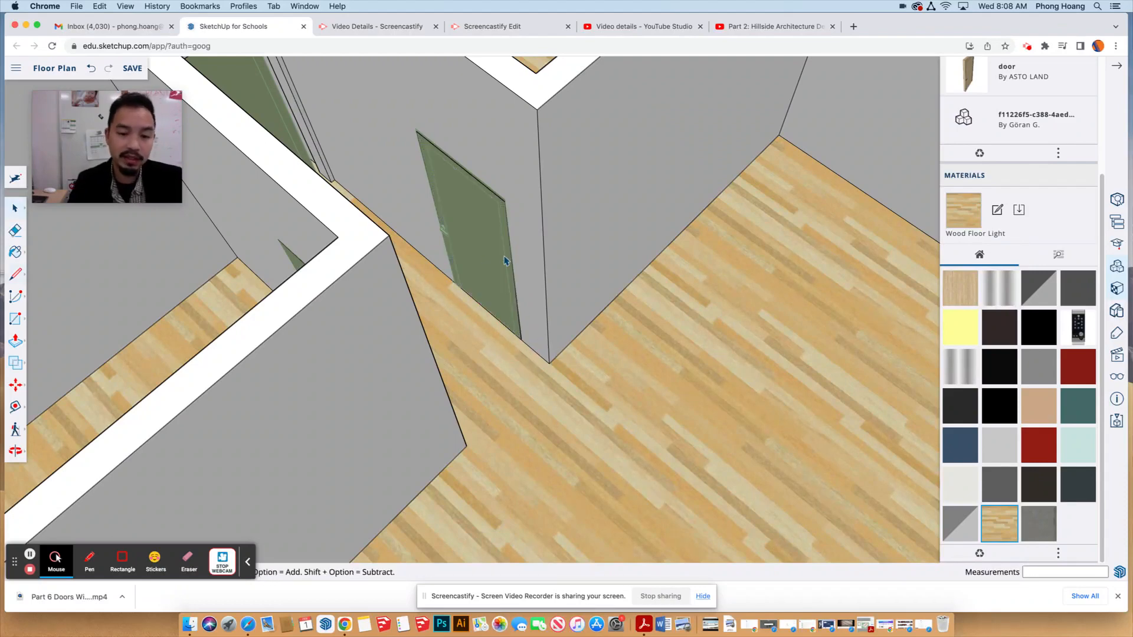
- Paint the floor of the small windowed room beside the hallway with the white hexagon tile material
{"action": "scroll", "coordinate": [505, 260], "scroll_direction": "down", "scroll_amount": 10}
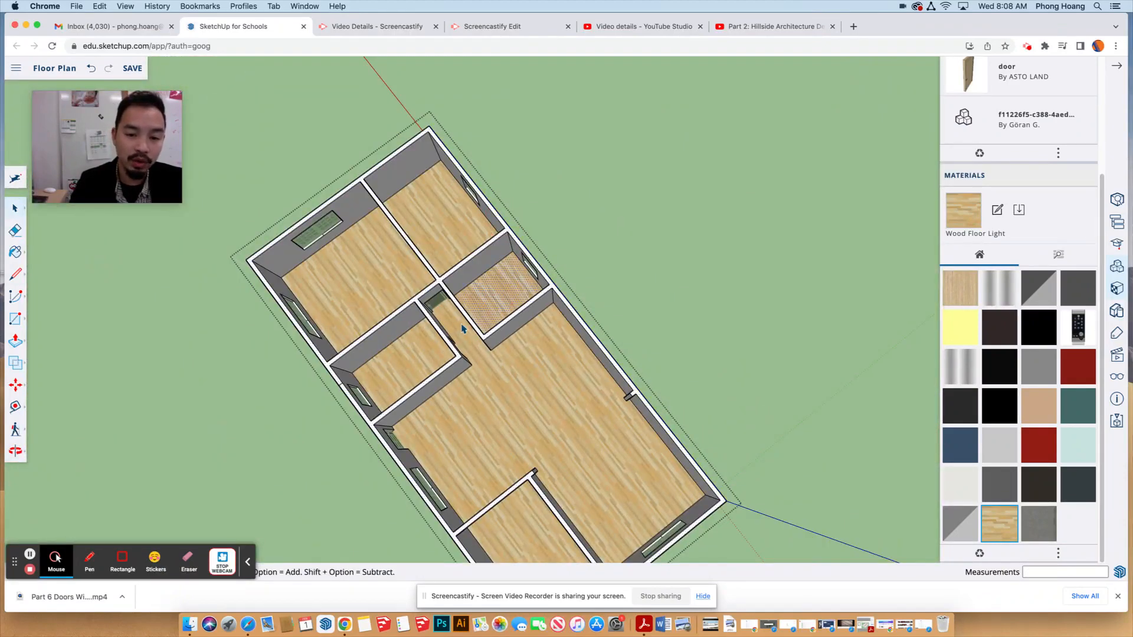
{"action": "middle_click_drag", "start_coordinate": [505, 296], "coordinate": [563, 189]}
{"action": "scroll", "coordinate": [488, 324], "scroll_direction": "up", "scroll_amount": 8}
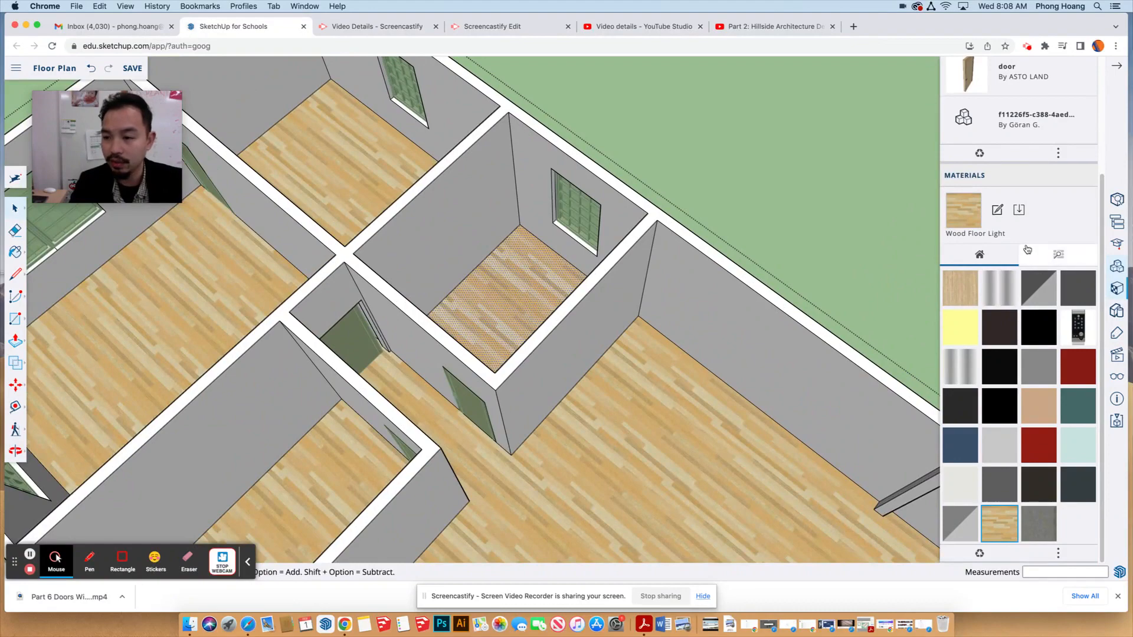
{"action": "scroll", "coordinate": [1039, 283], "scroll_direction": "up", "scroll_amount": 3}
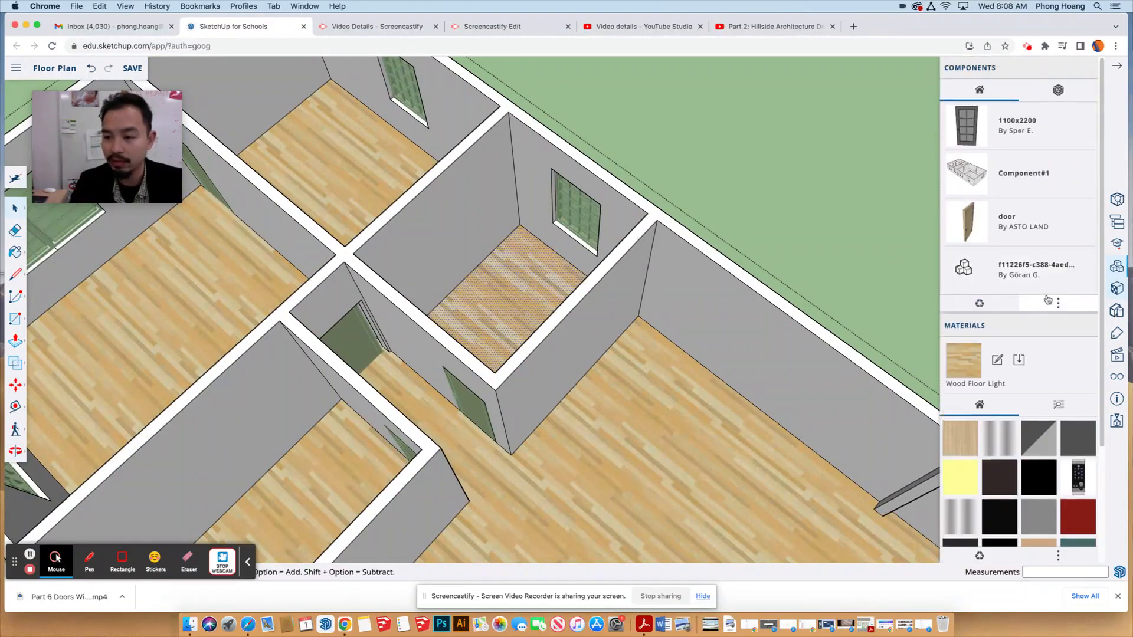
{"action": "left_click", "coordinate": [1059, 406]}
{"action": "scroll", "coordinate": [1027, 343], "scroll_direction": "down", "scroll_amount": 10}
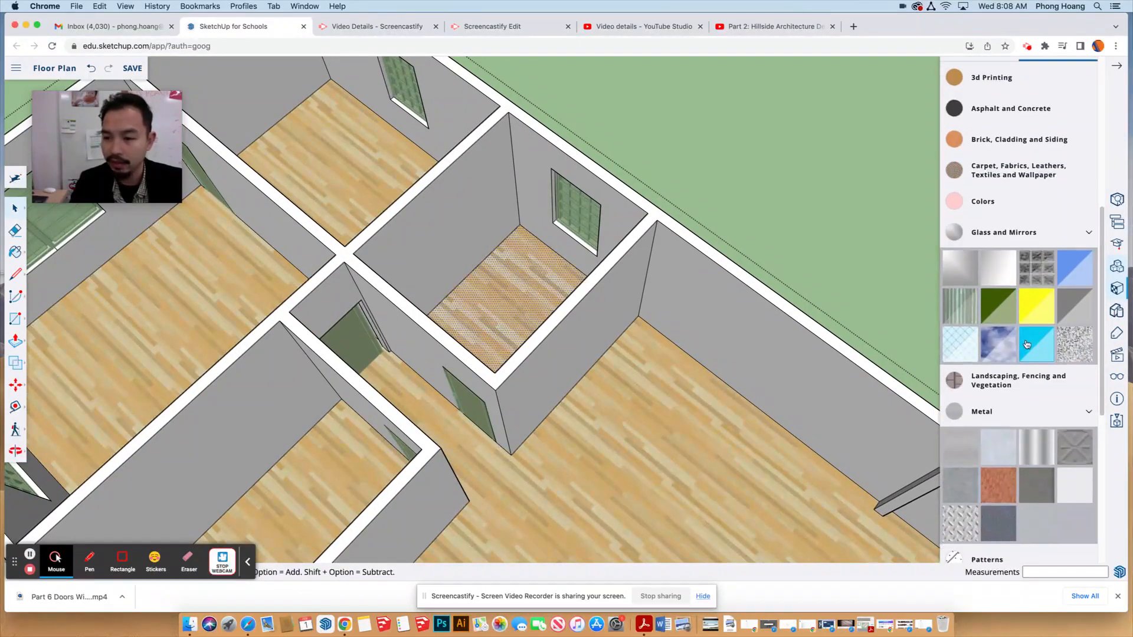
{"action": "scroll", "coordinate": [1026, 351], "scroll_direction": "down", "scroll_amount": 2}
{"action": "left_click", "coordinate": [997, 474]}
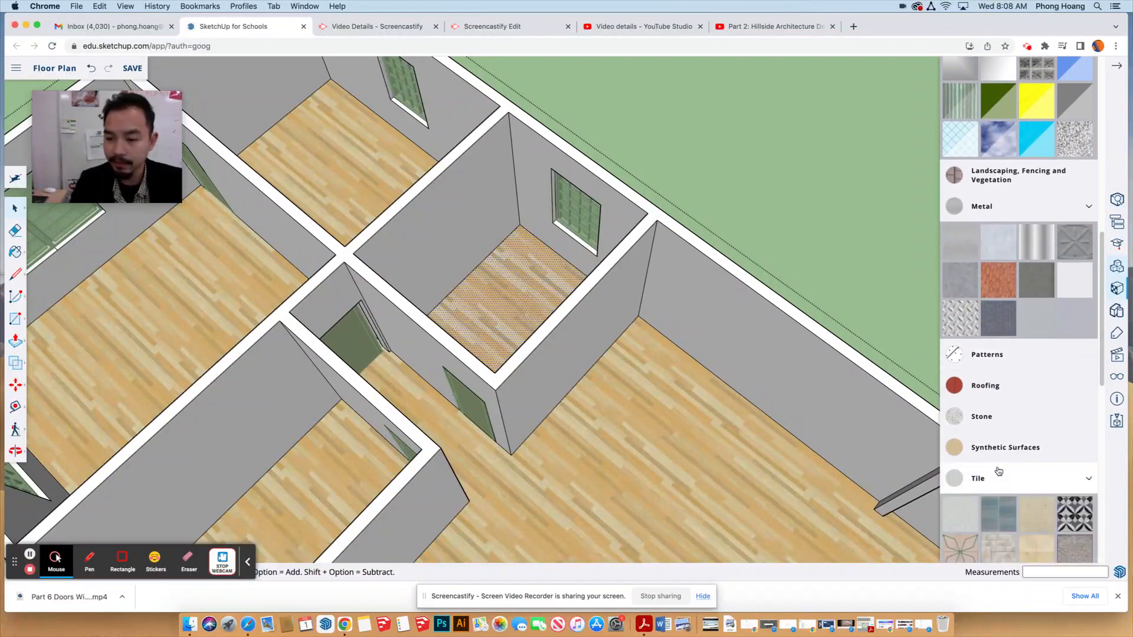
{"action": "scroll", "coordinate": [999, 487], "scroll_direction": "down", "scroll_amount": 3}
{"action": "scroll", "coordinate": [999, 490], "scroll_direction": "down", "scroll_amount": 3}
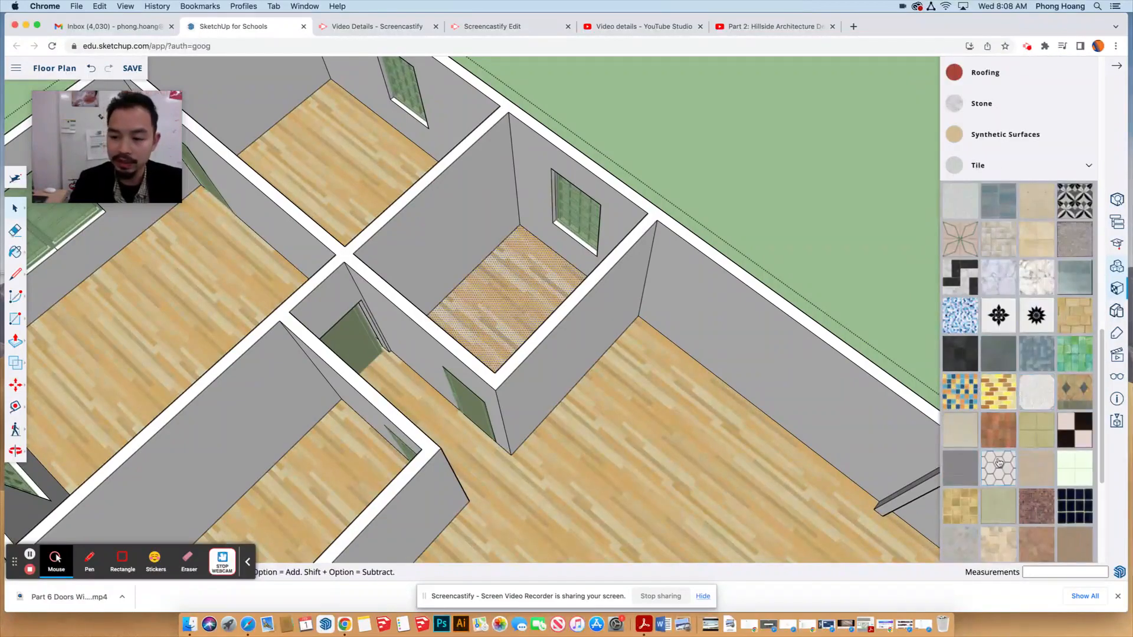
{"action": "left_click", "coordinate": [511, 290]}
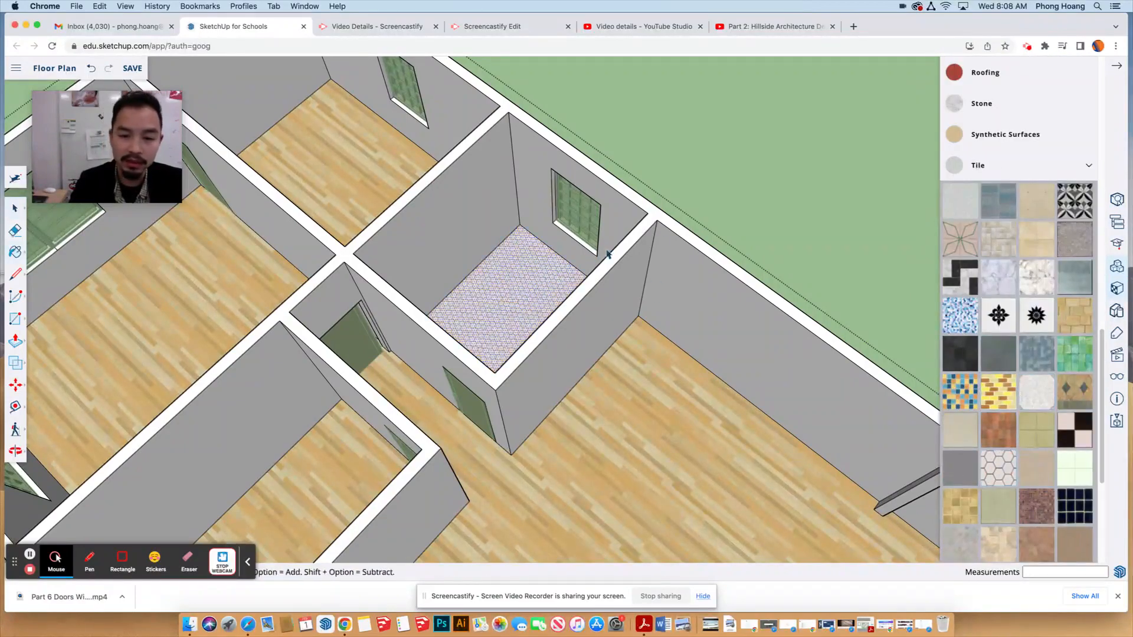
- Inspect the hexagon tile floor up close and finish editing the floor plan component
{"action": "scroll", "coordinate": [469, 334], "scroll_direction": "up", "scroll_amount": 8}
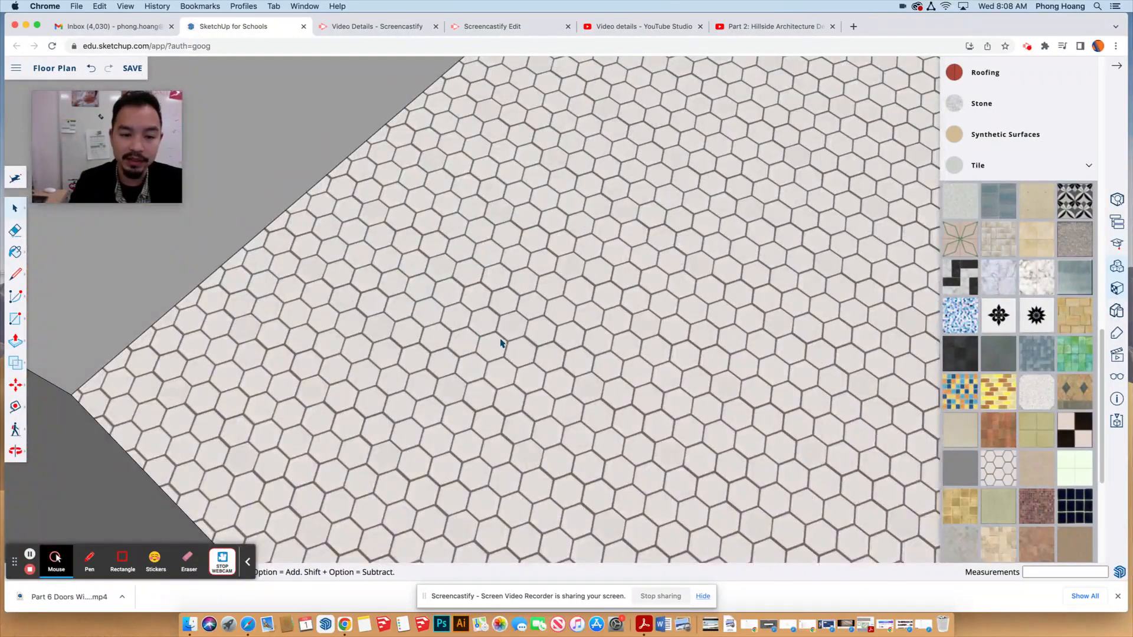
{"action": "scroll", "coordinate": [502, 344], "scroll_direction": "down", "scroll_amount": 10}
{"action": "middle_click_drag", "start_coordinate": [552, 332], "coordinate": [542, 361]}
{"action": "key", "text": "space"}
- Examine the painted floors, doors and windows of the whole floor plan from several sides
{"action": "middle_click_drag", "start_coordinate": [433, 305], "coordinate": [634, 466]}
{"action": "middle_click_drag", "start_coordinate": [511, 417], "coordinate": [295, 404]}
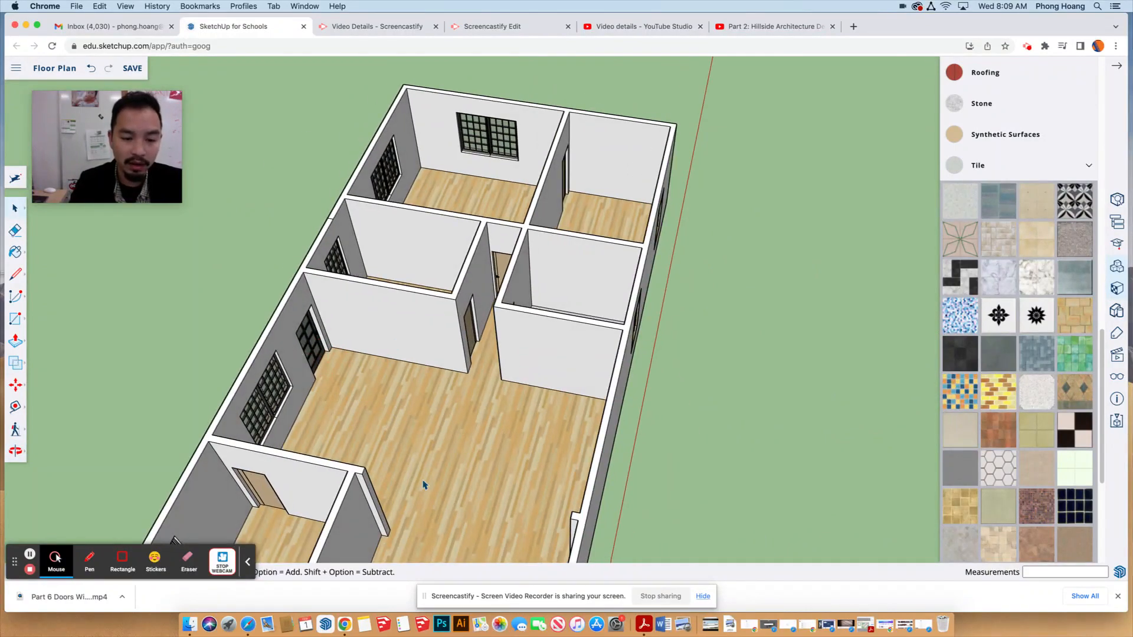
{"action": "middle_click_drag", "start_coordinate": [415, 365], "coordinate": [648, 311]}
{"action": "scroll", "coordinate": [647, 311], "scroll_direction": "down", "scroll_amount": 5}
{"action": "middle_click_drag", "start_coordinate": [648, 381], "coordinate": [647, 375]}
{"action": "scroll", "coordinate": [647, 370], "scroll_direction": "up", "scroll_amount": 10}
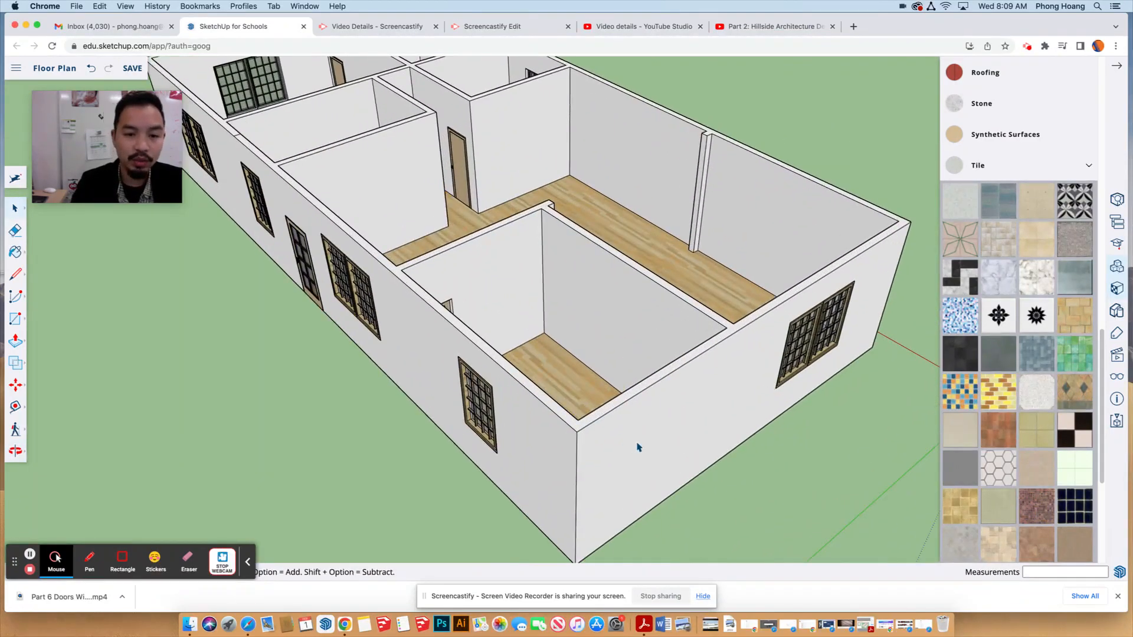
{"action": "scroll", "coordinate": [634, 440], "scroll_direction": "down", "scroll_amount": 3}
{"action": "middle_click_drag", "start_coordinate": [630, 429], "coordinate": [704, 404]}
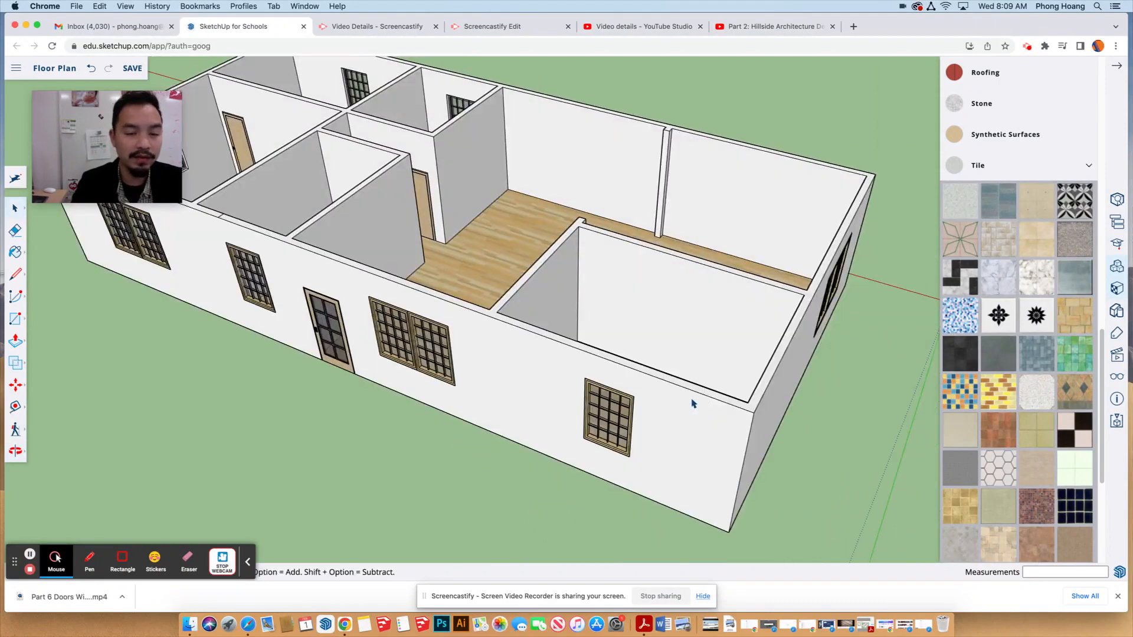